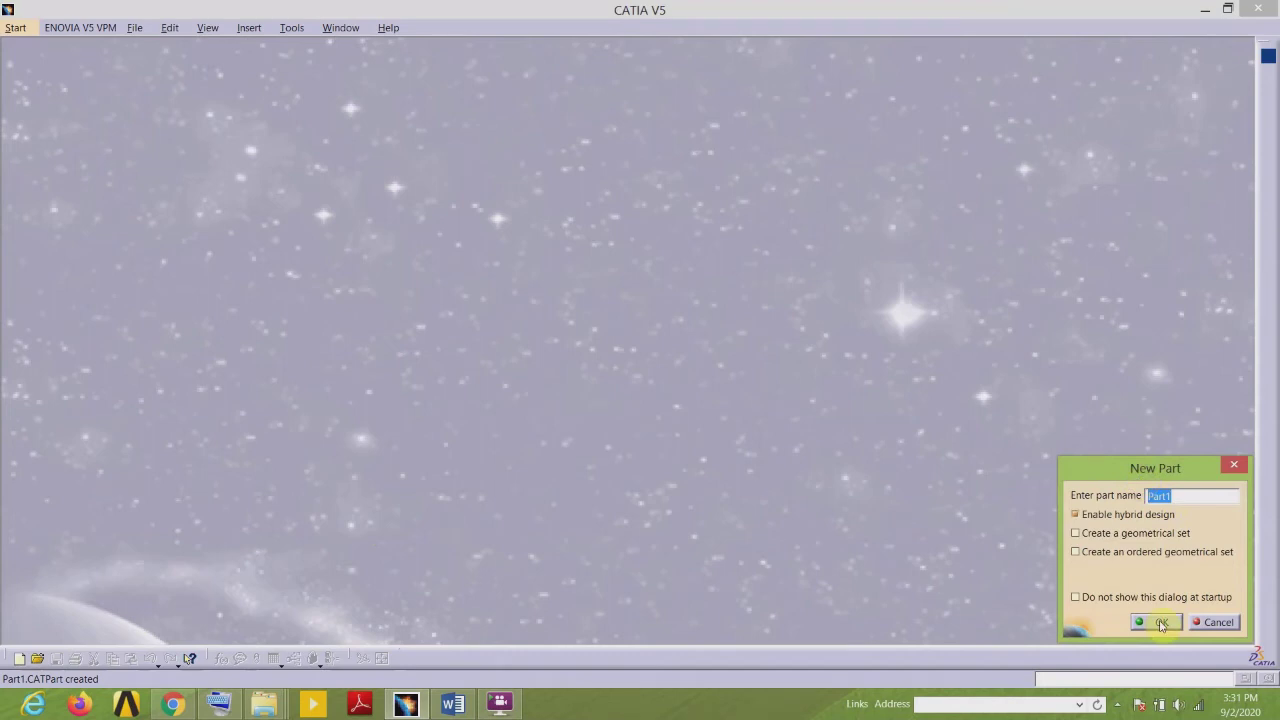
Step: Confirm the New Part dialog, keeping the name Part1 with hybrid design enabled
{"action": "left_click", "coordinate": [1160, 621]}
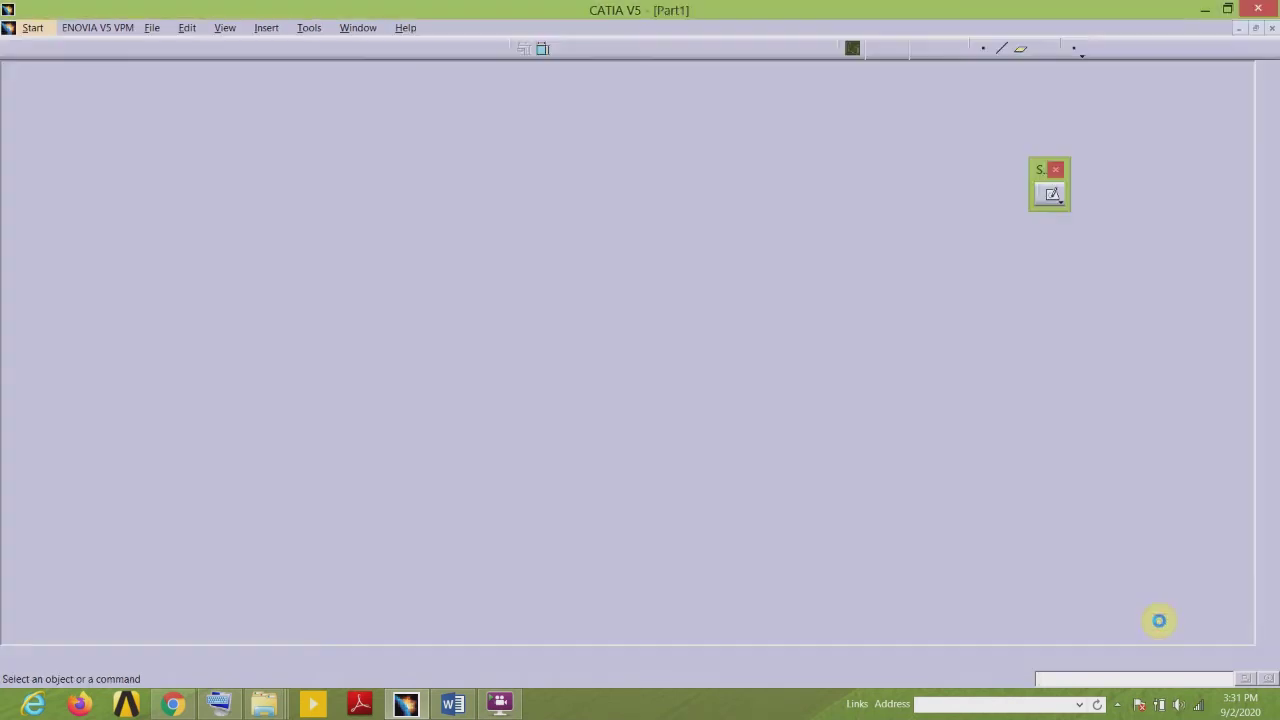
Step: Start a sketch on the xy plane and get the Rectangle tool ready
{"action": "left_click", "coordinate": [804, 391]}
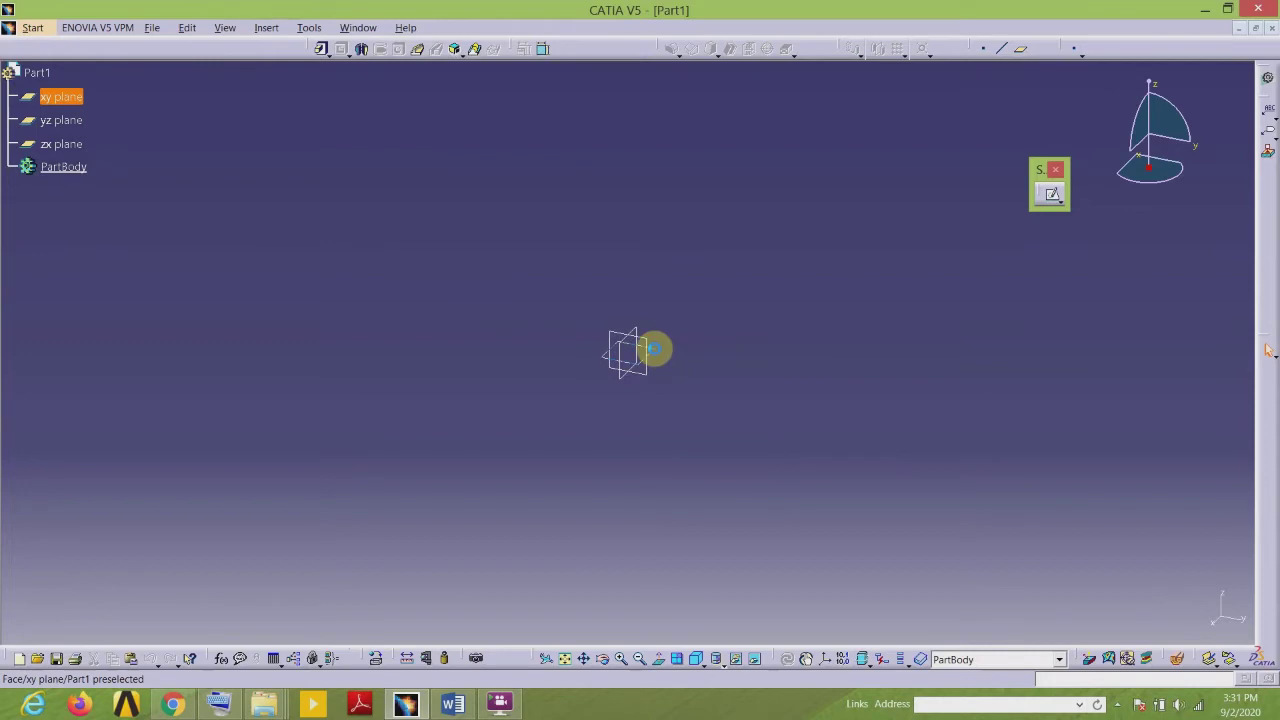
{"action": "left_click", "coordinate": [662, 353]}
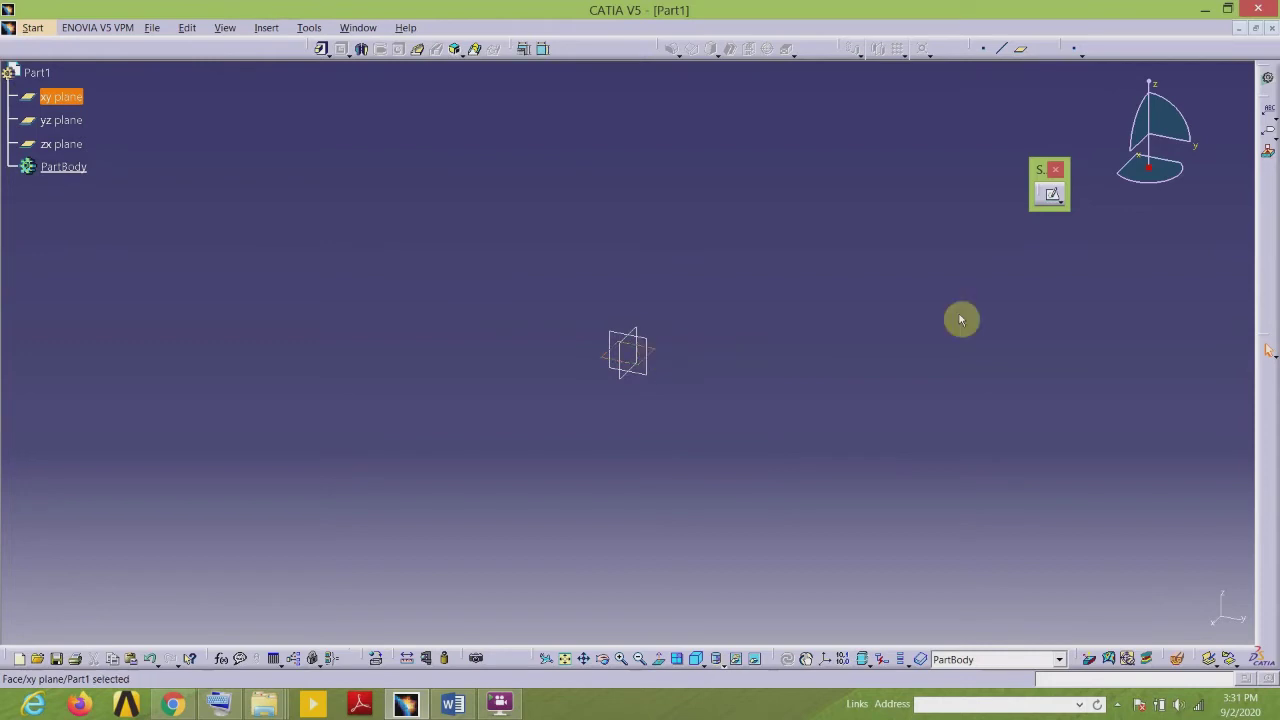
{"action": "left_click", "coordinate": [1050, 197]}
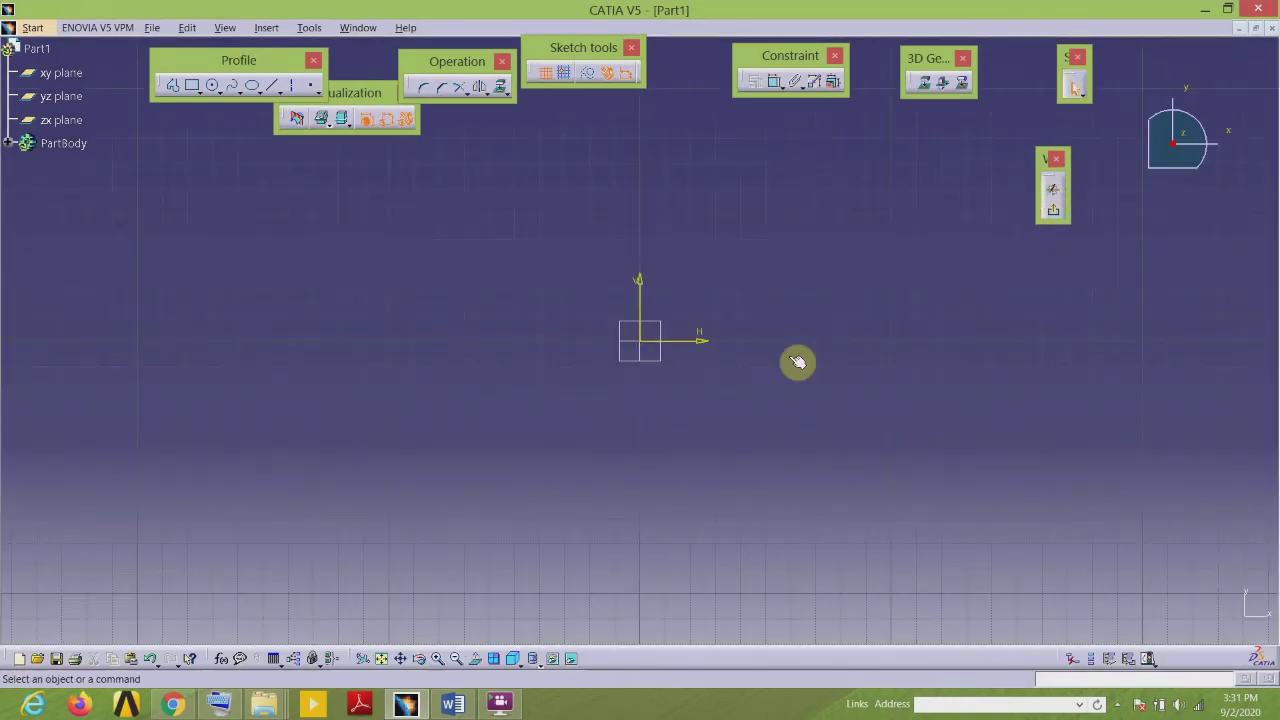
{"action": "left_click", "coordinate": [192, 85]}
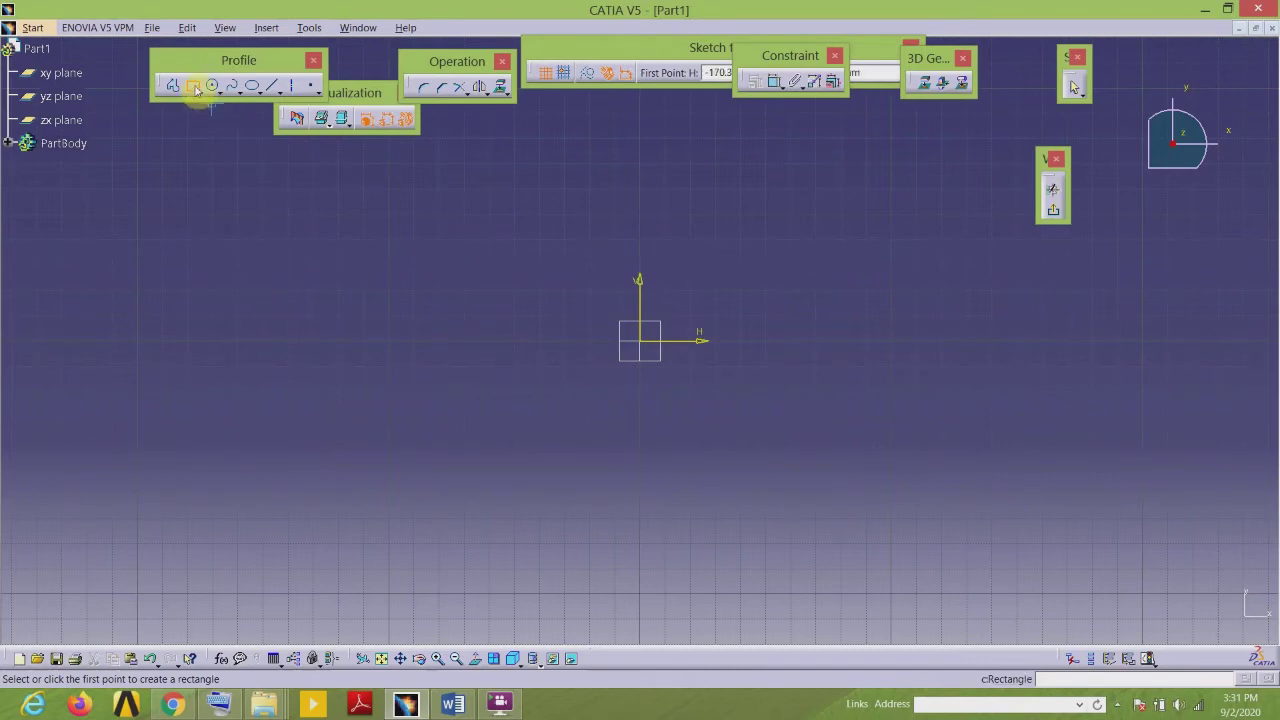
Step: Draw a rectangle across the sketch area
{"action": "left_click", "coordinate": [429, 248]}
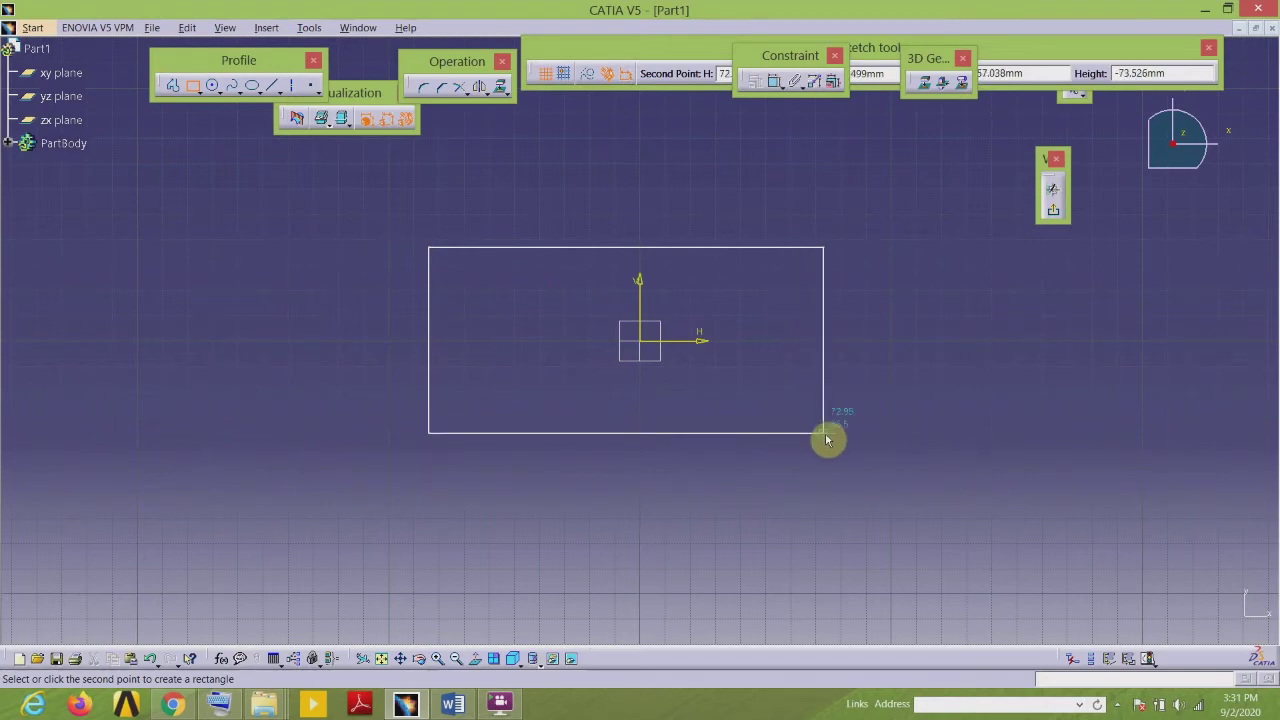
{"action": "left_click", "coordinate": [824, 434]}
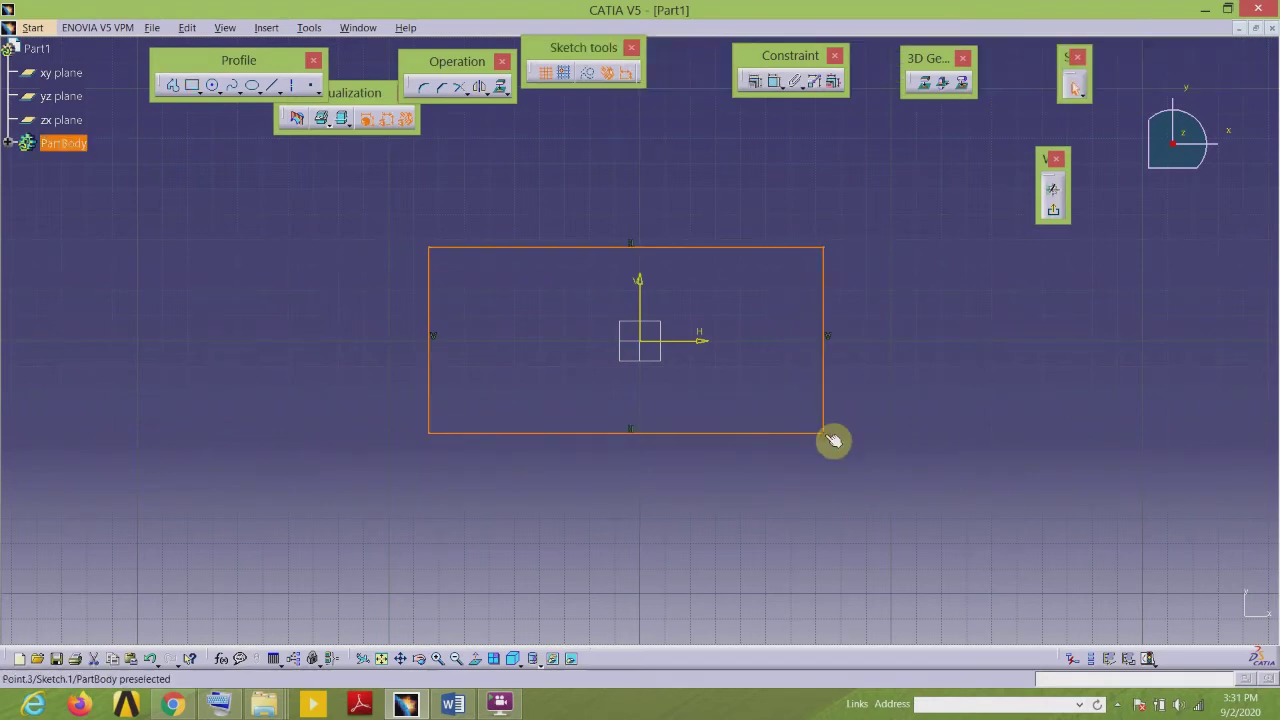
{"action": "left_click", "coordinate": [826, 489]}
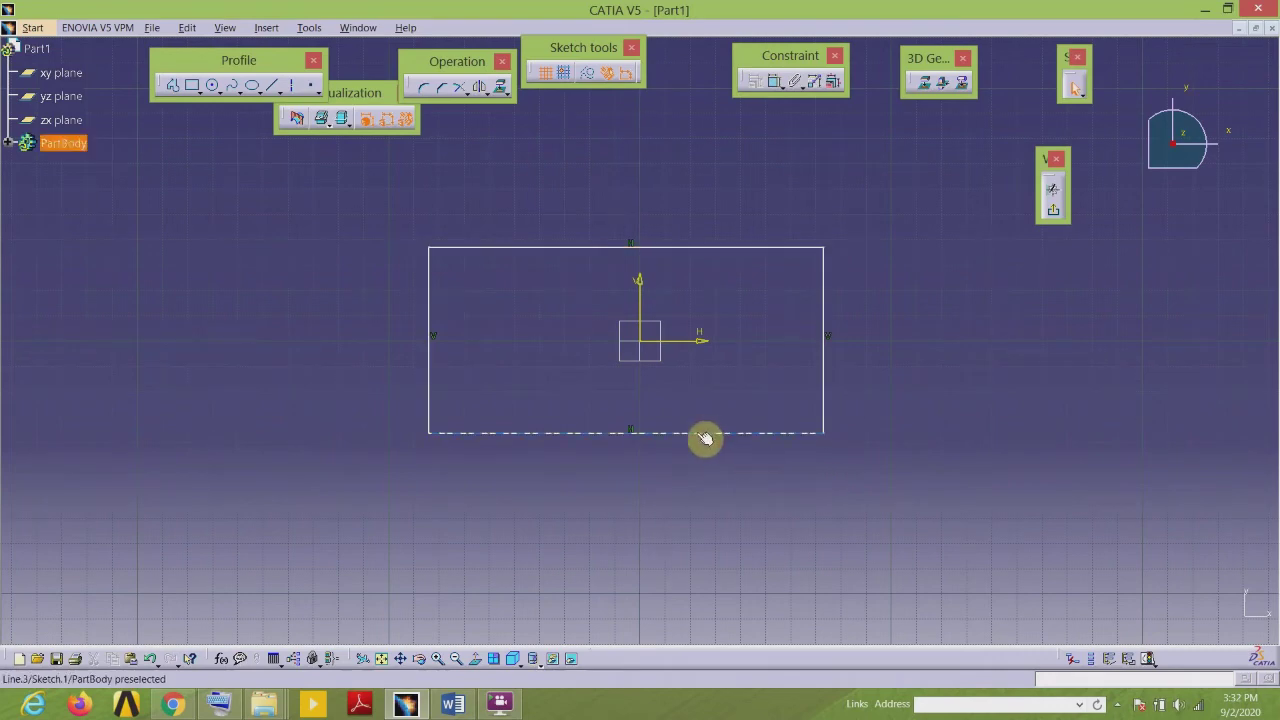
Step: Make the rectangle's top and bottom lines symmetric about the horizontal axis
{"action": "left_click", "coordinate": [705, 435]}
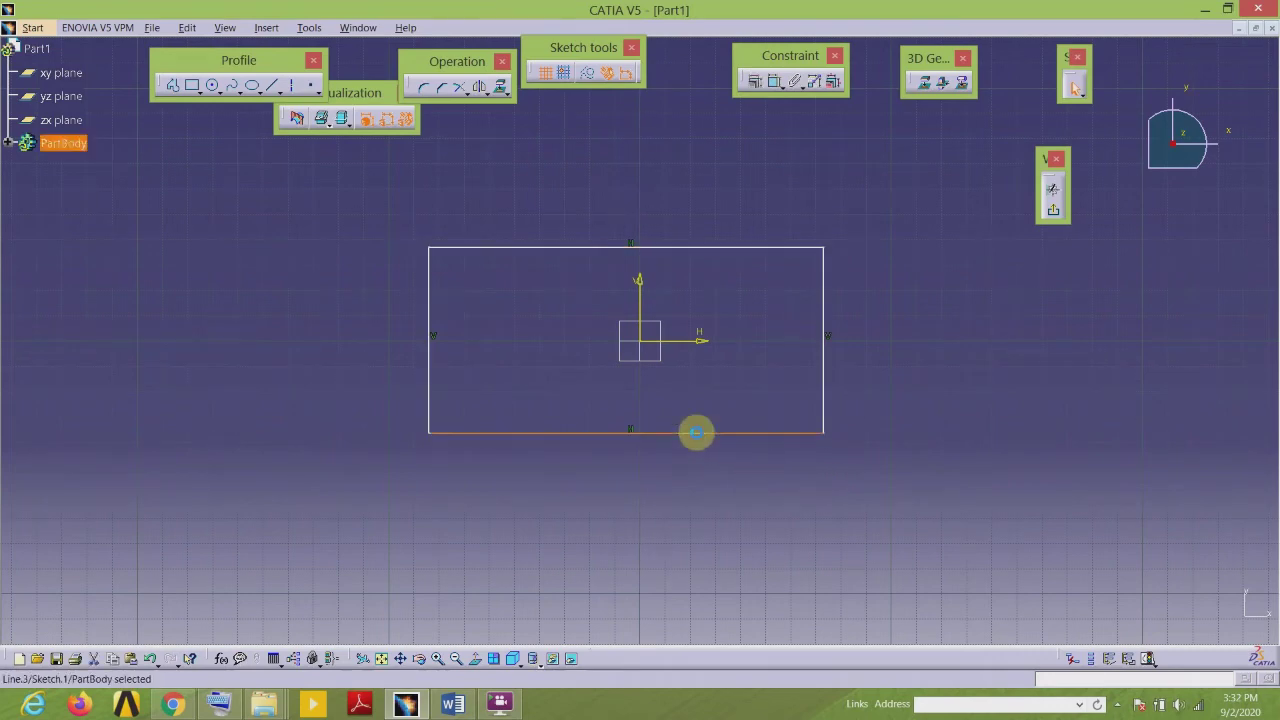
{"action": "left_click", "coordinate": [704, 248], "text": "ctrl"}
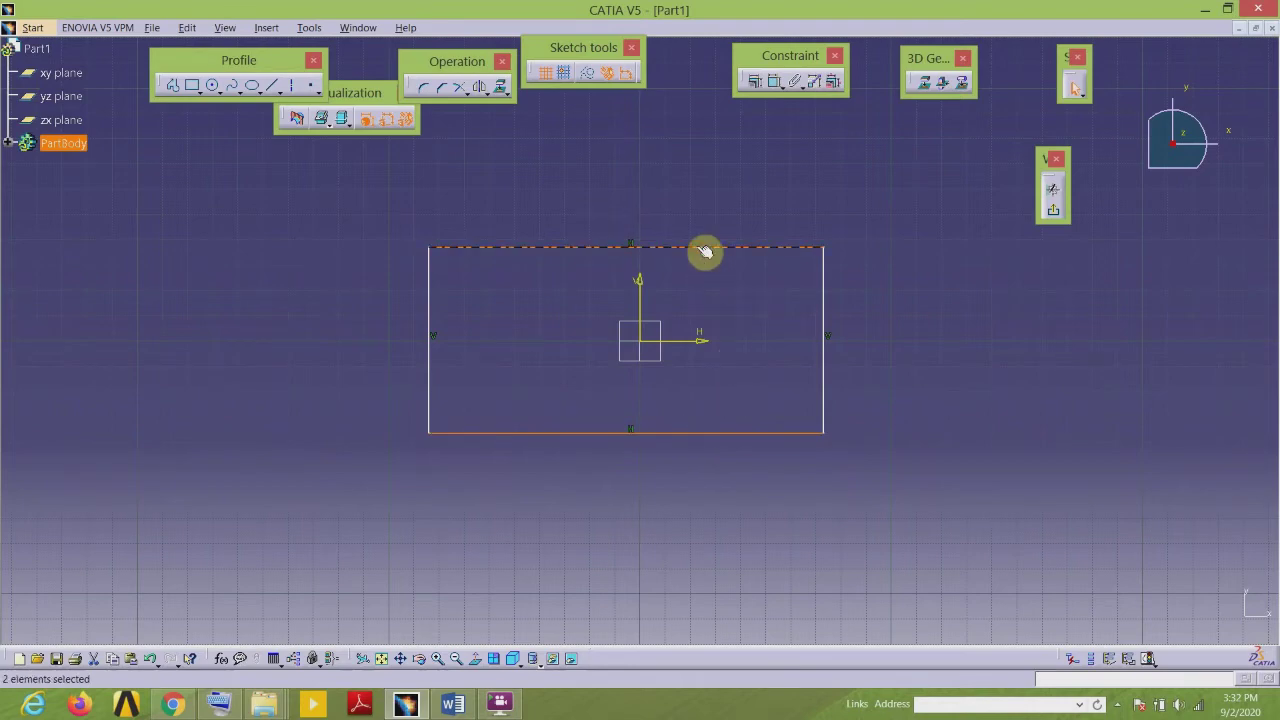
{"action": "left_click", "coordinate": [700, 342], "text": "ctrl"}
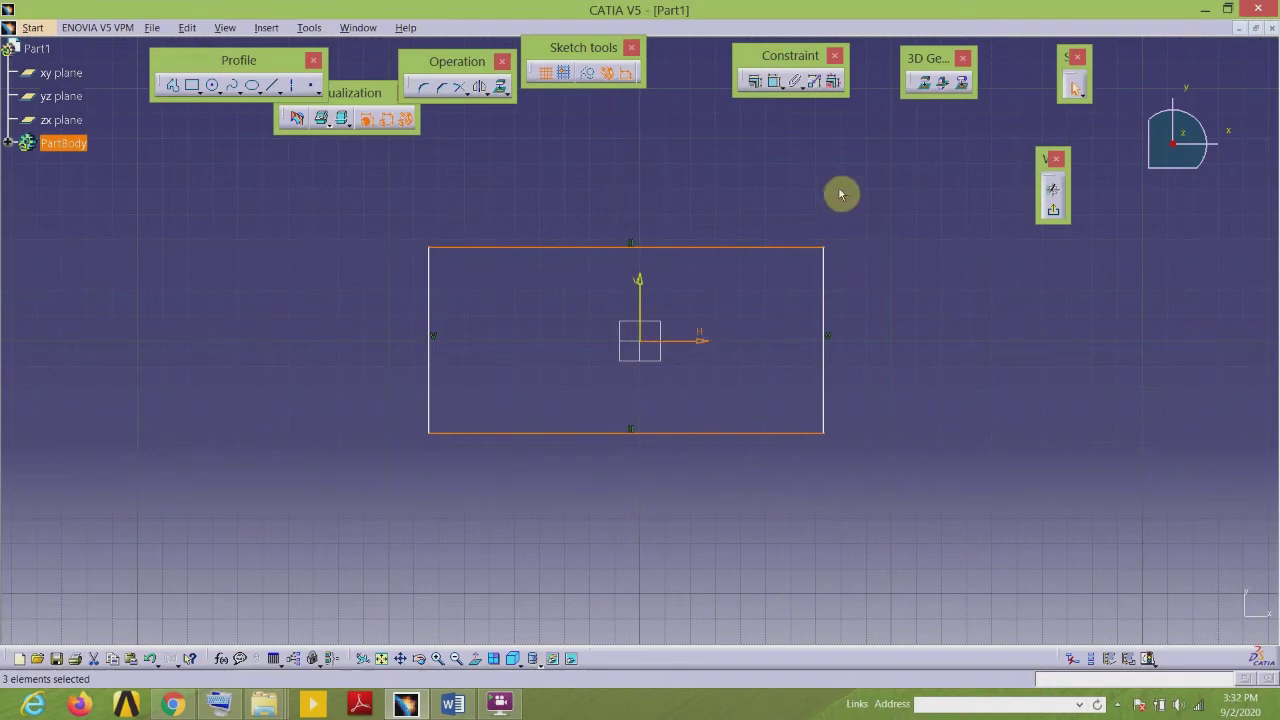
{"action": "left_click", "coordinate": [757, 84]}
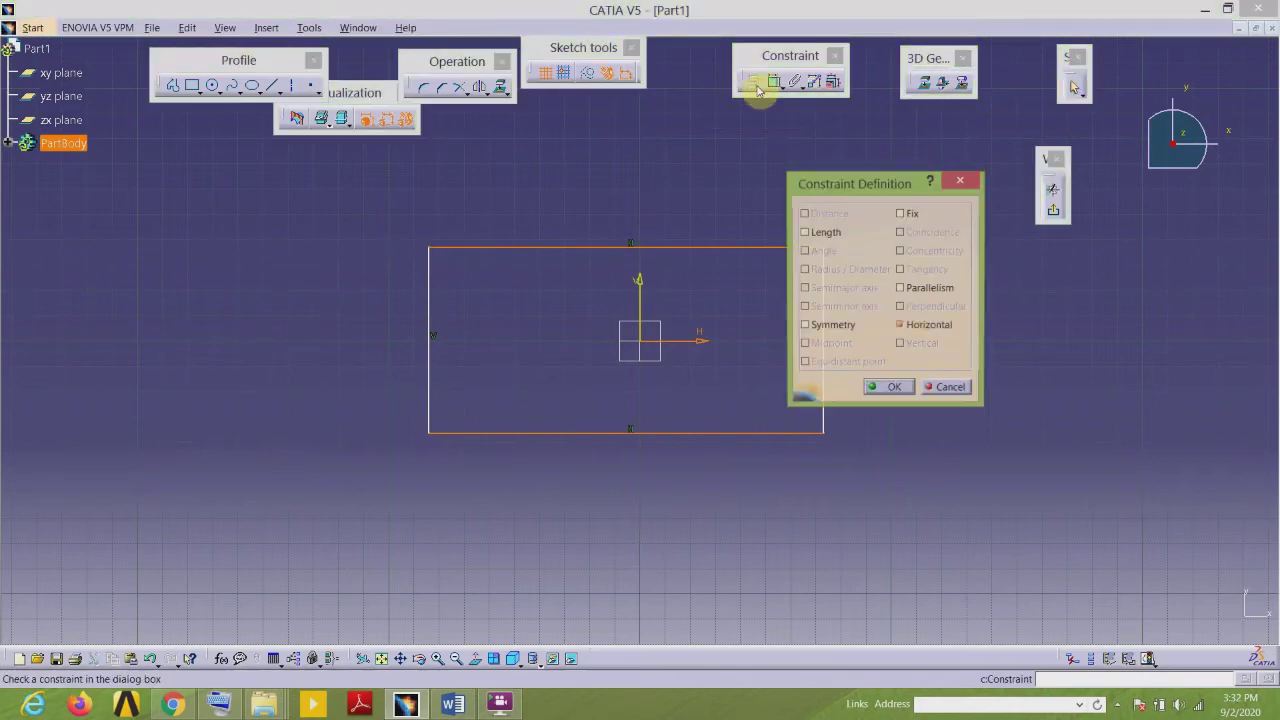
{"action": "left_click", "coordinate": [803, 325]}
{"action": "left_click", "coordinate": [889, 389]}
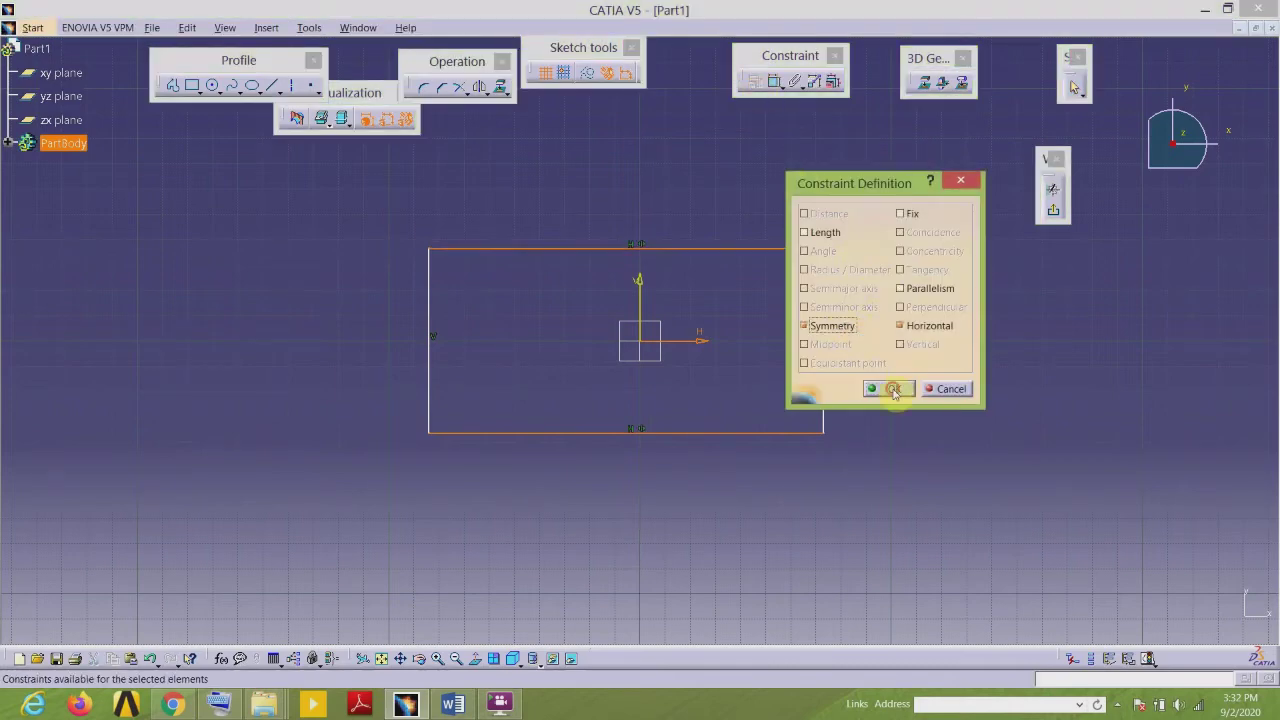
Step: Make the rectangle's left and right lines symmetric about the vertical axis
{"action": "left_click", "coordinate": [433, 305]}
{"action": "left_click", "coordinate": [823, 320], "text": "ctrl"}
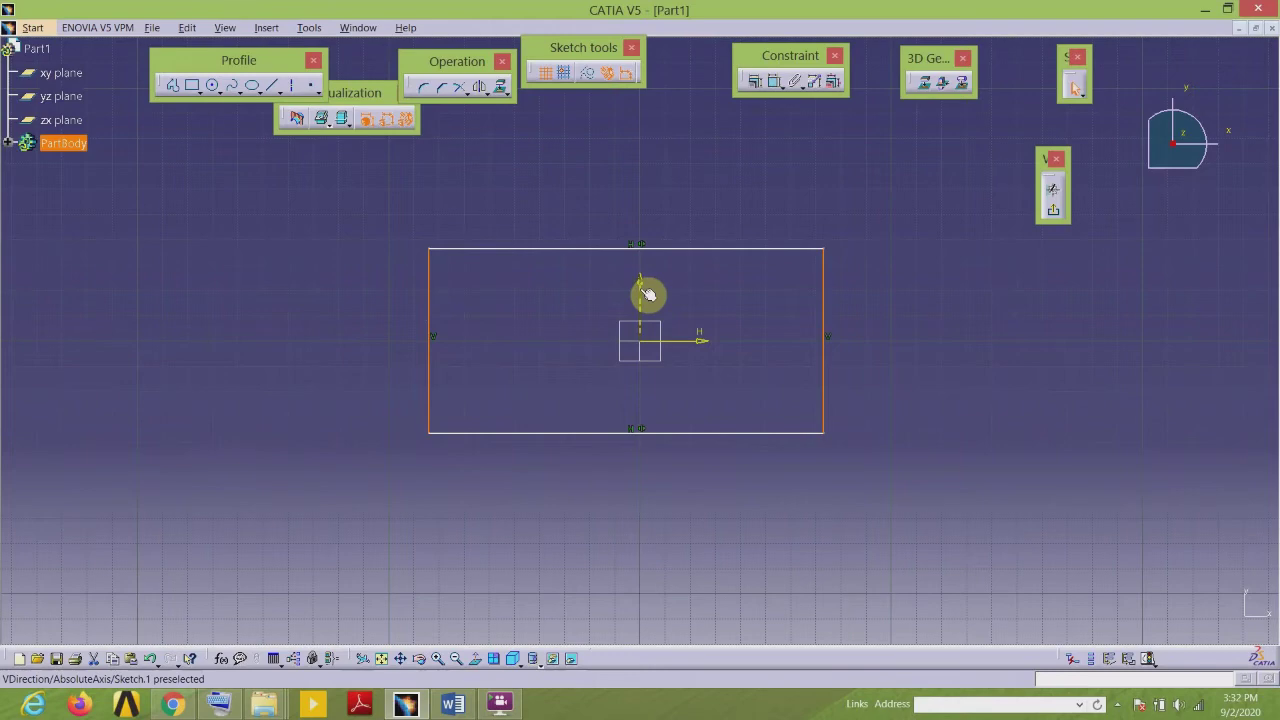
{"action": "left_click", "coordinate": [645, 292], "text": "ctrl"}
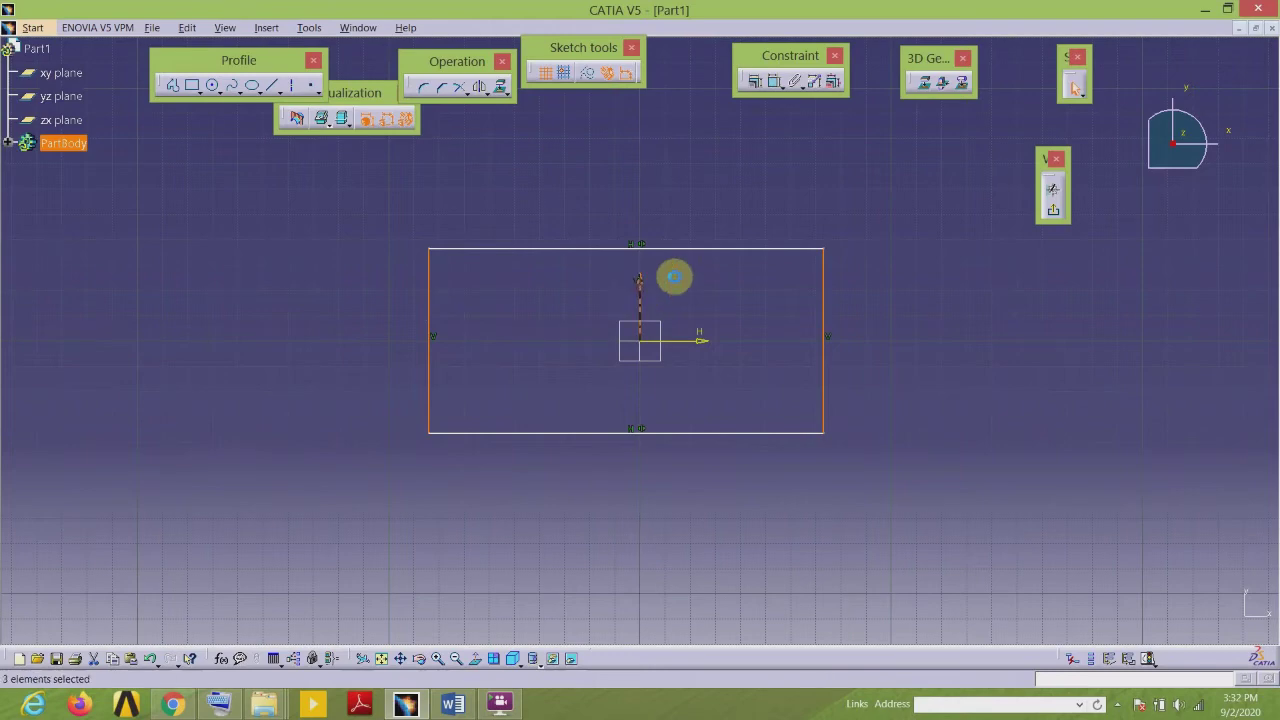
{"action": "left_click", "coordinate": [755, 83]}
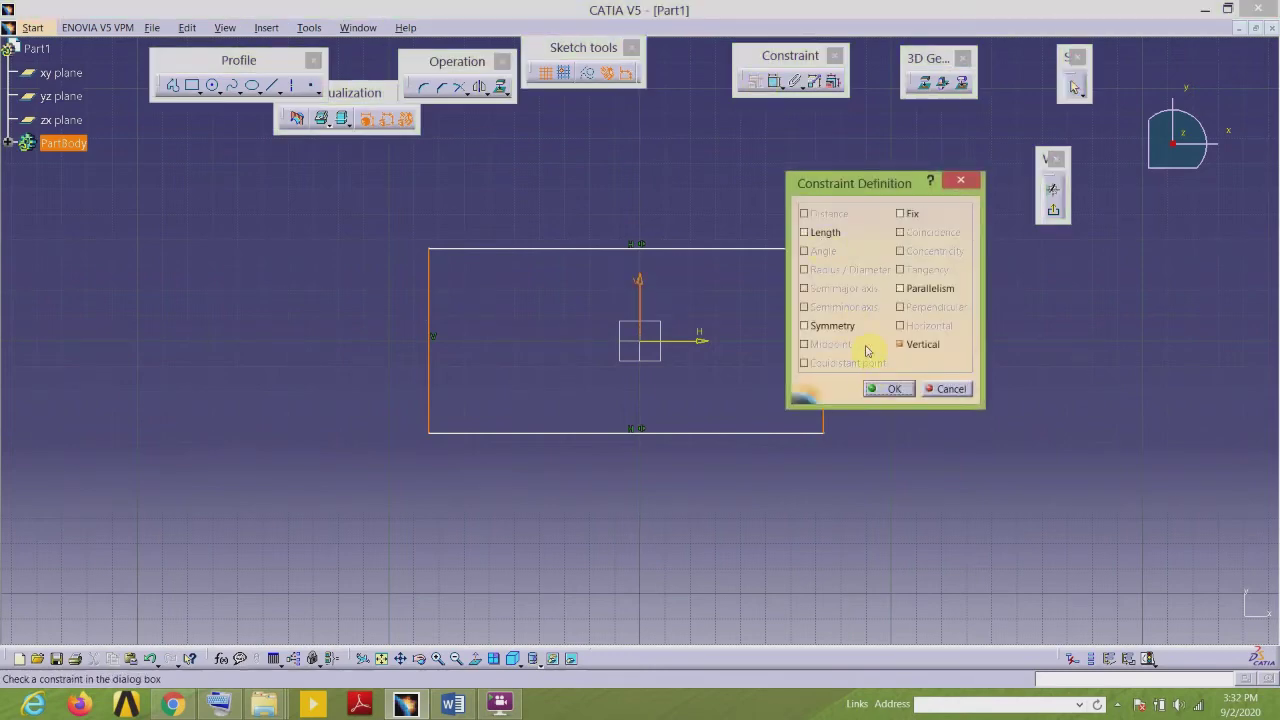
{"action": "left_click", "coordinate": [830, 326]}
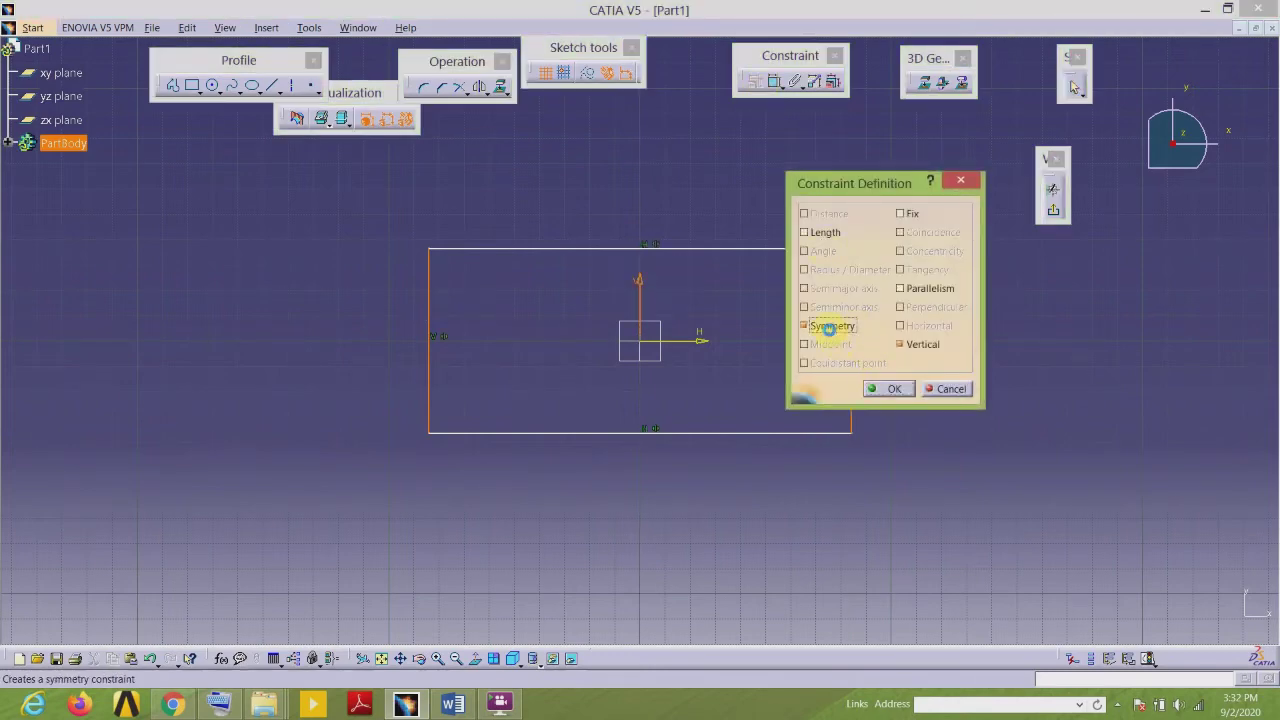
{"action": "left_click", "coordinate": [895, 390]}
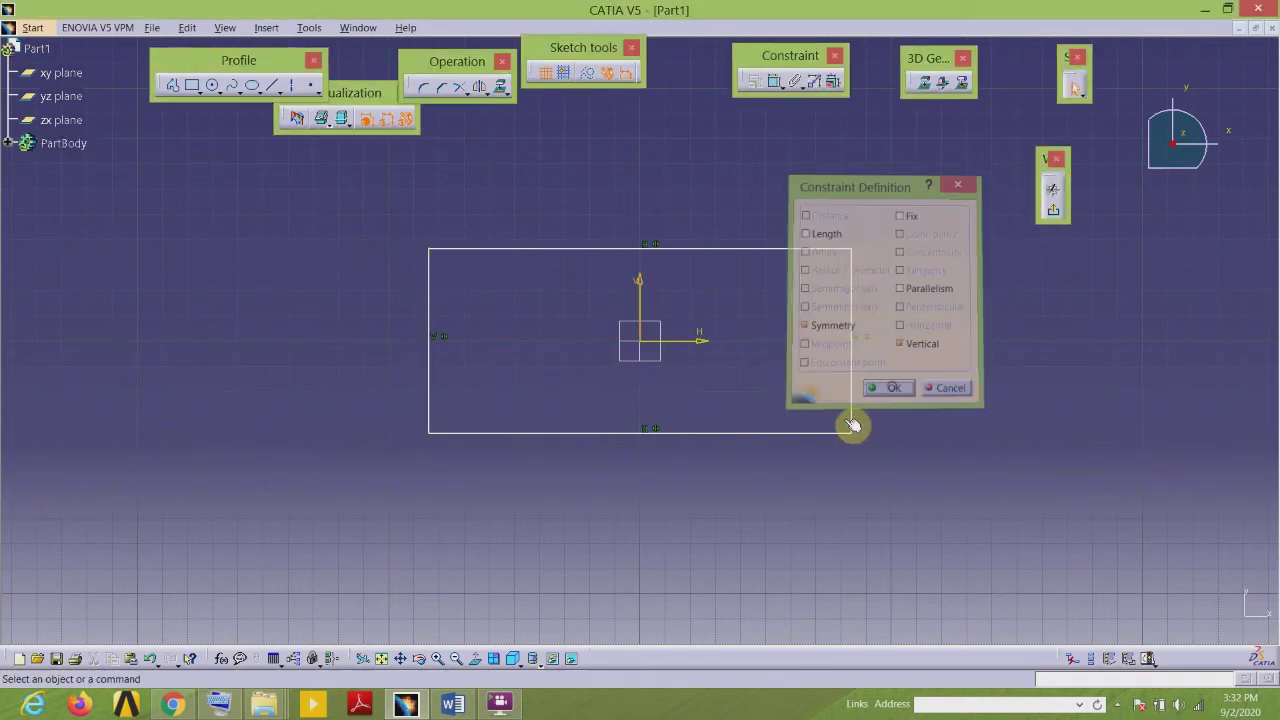
Step: Resize the rectangle and dimension its right edge to an 80 mm height
{"action": "left_click_drag", "start_coordinate": [858, 403], "coordinate": [760, 477]}
{"action": "left_click_drag", "start_coordinate": [825, 401], "coordinate": [795, 400]}
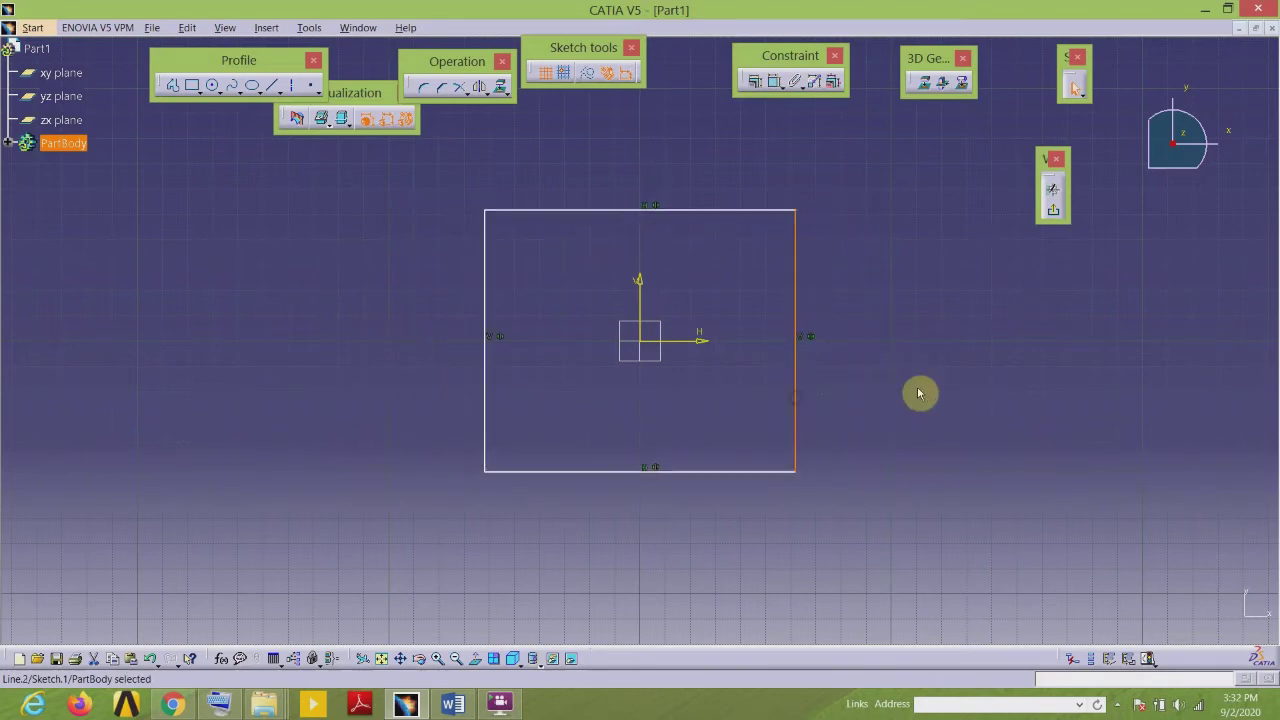
{"action": "left_click", "coordinate": [775, 84]}
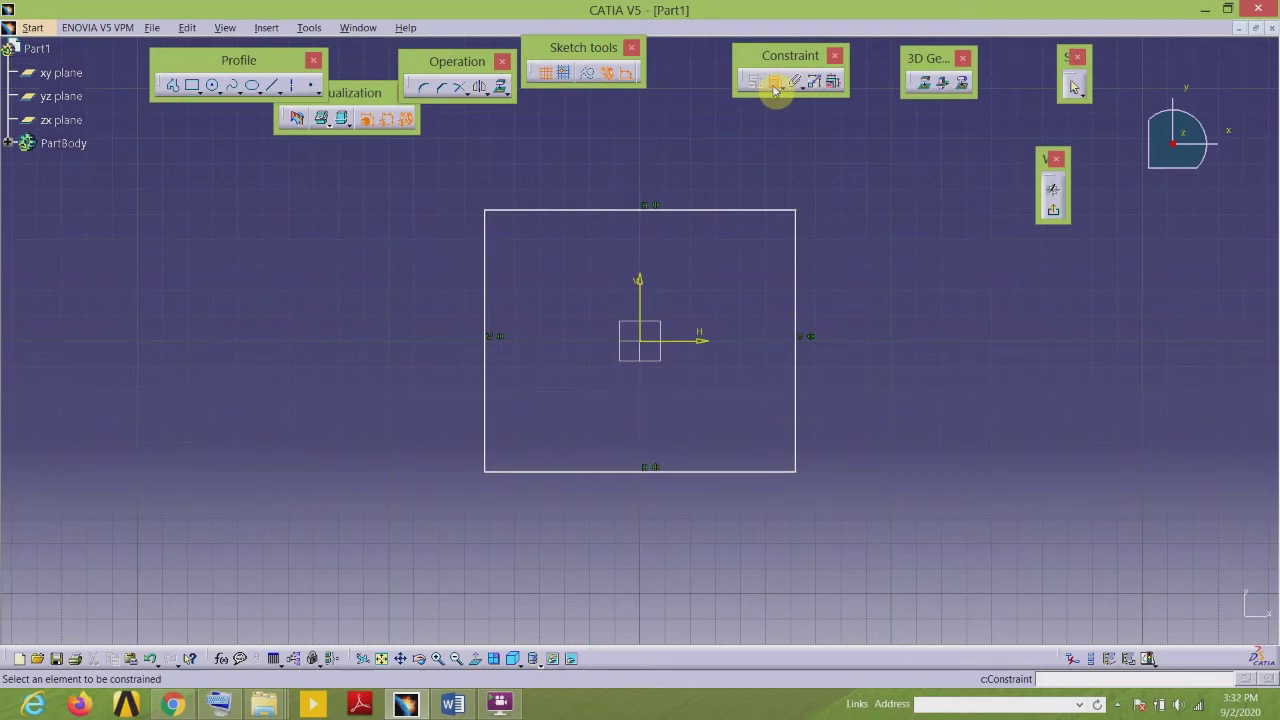
{"action": "left_click", "coordinate": [798, 276]}
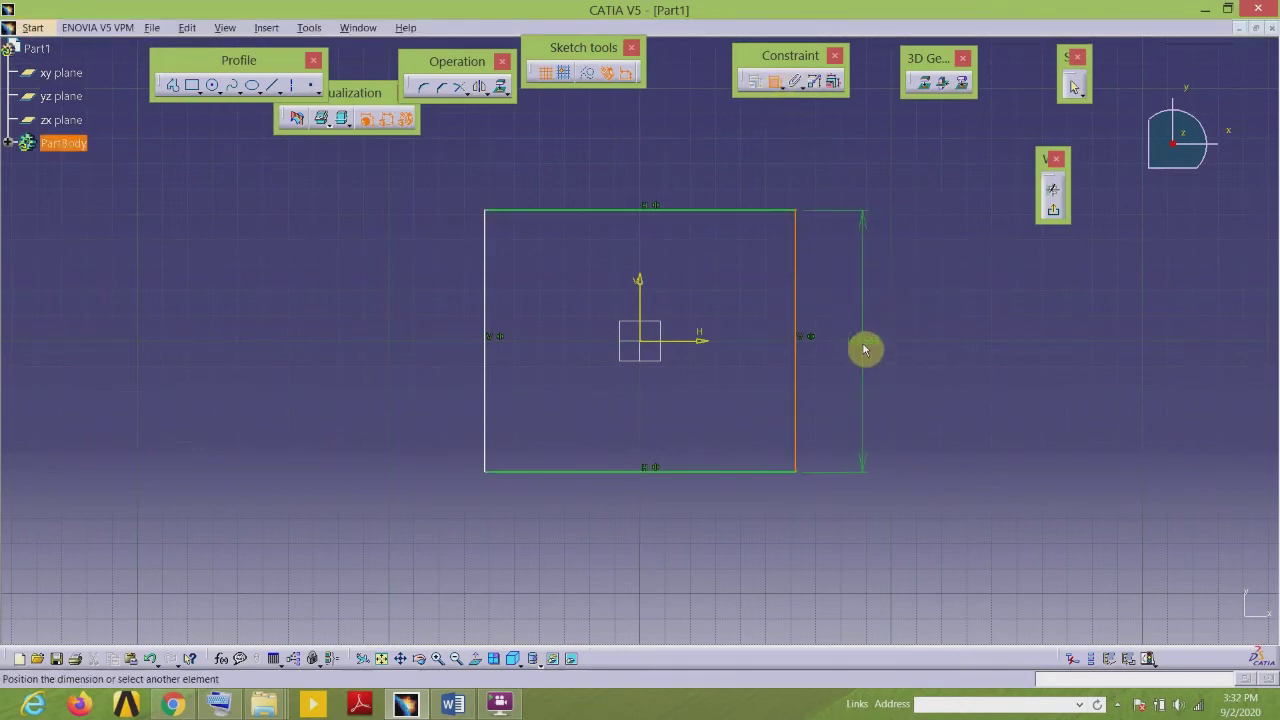
{"action": "left_click", "coordinate": [876, 345]}
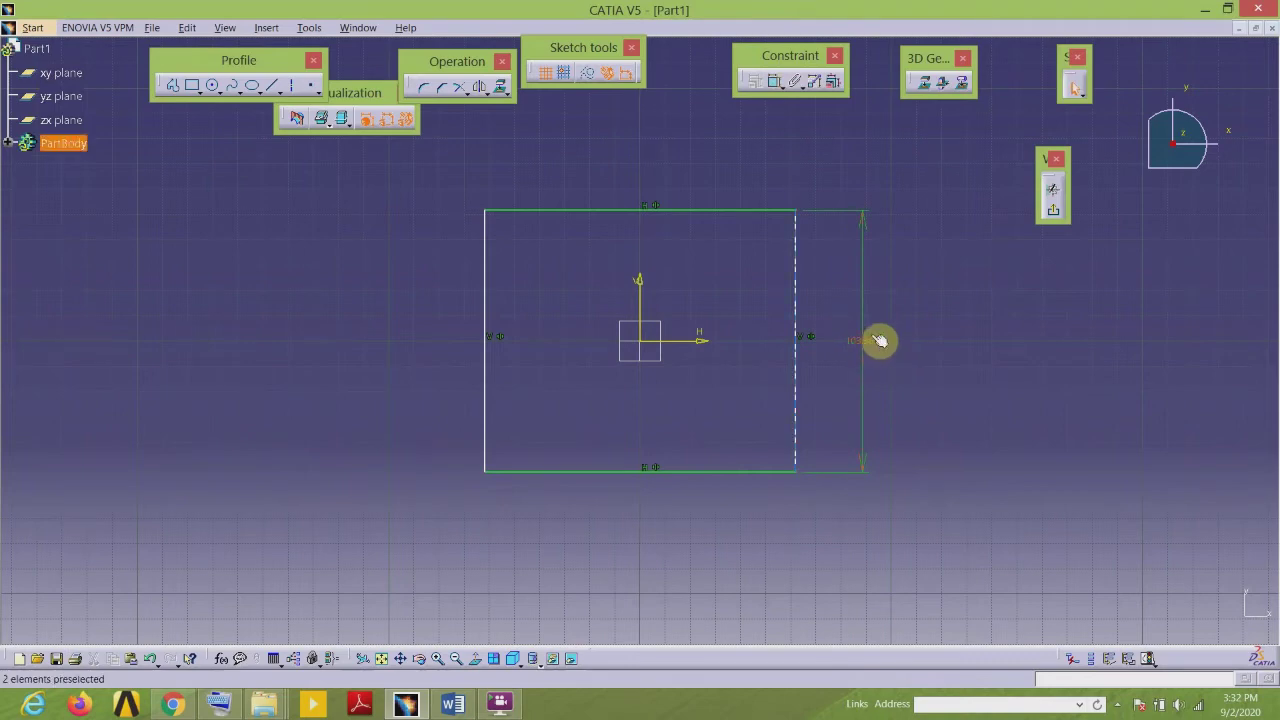
{"action": "left_click", "coordinate": [877, 344]}
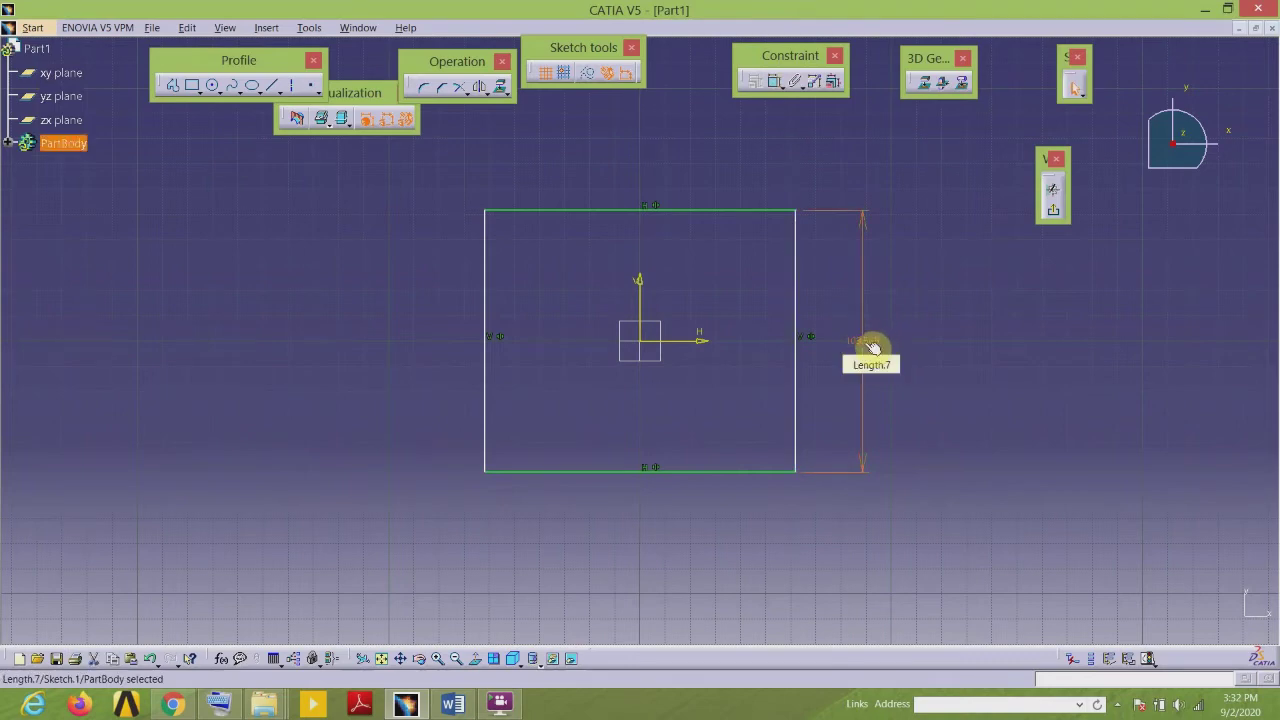
{"action": "double_click", "coordinate": [873, 346]}
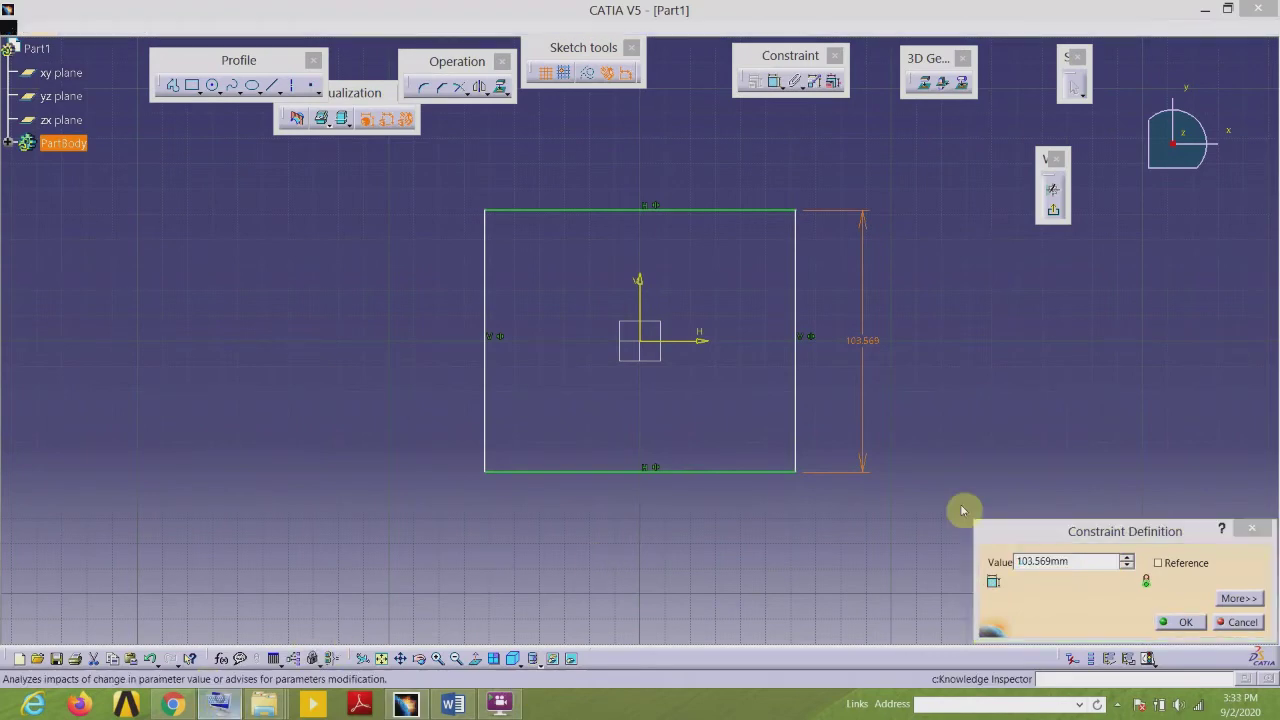
{"action": "left_click", "coordinate": [1075, 561]}
{"action": "left_click", "coordinate": [940, 369]}
{"action": "left_click", "coordinate": [909, 471]}
{"action": "left_click", "coordinate": [957, 309]}
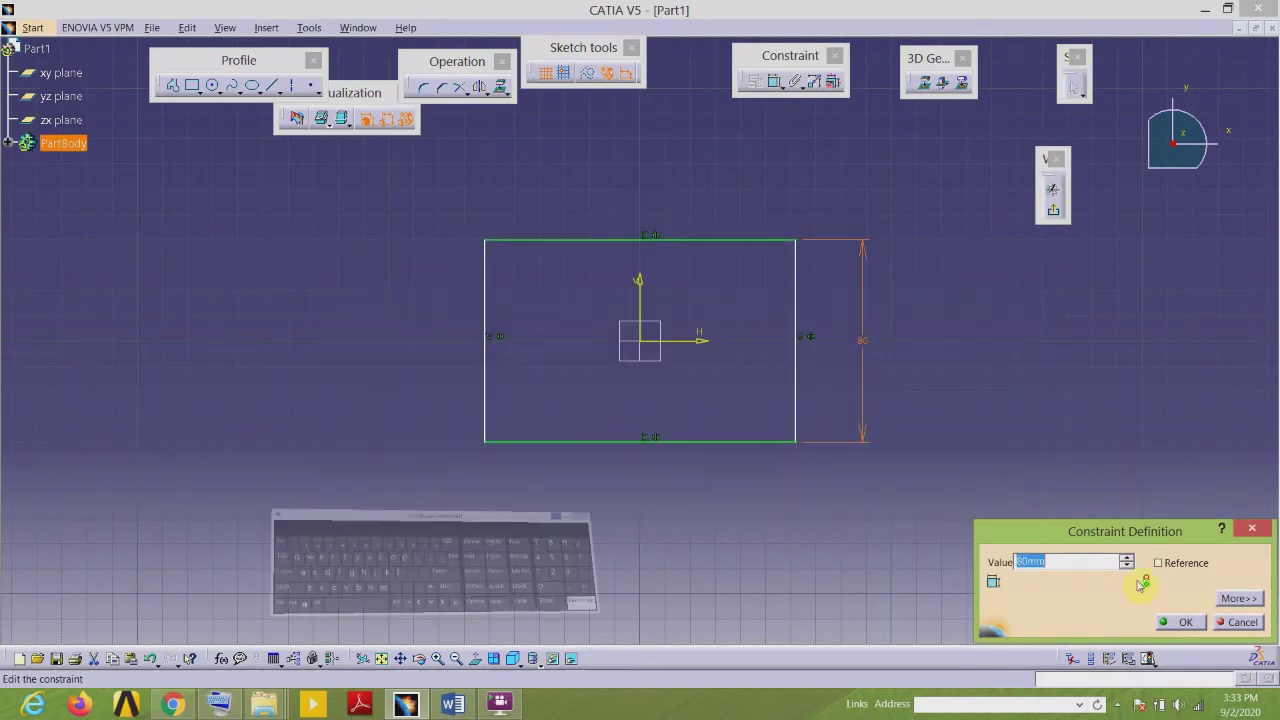
{"action": "key", "text": "Return"}
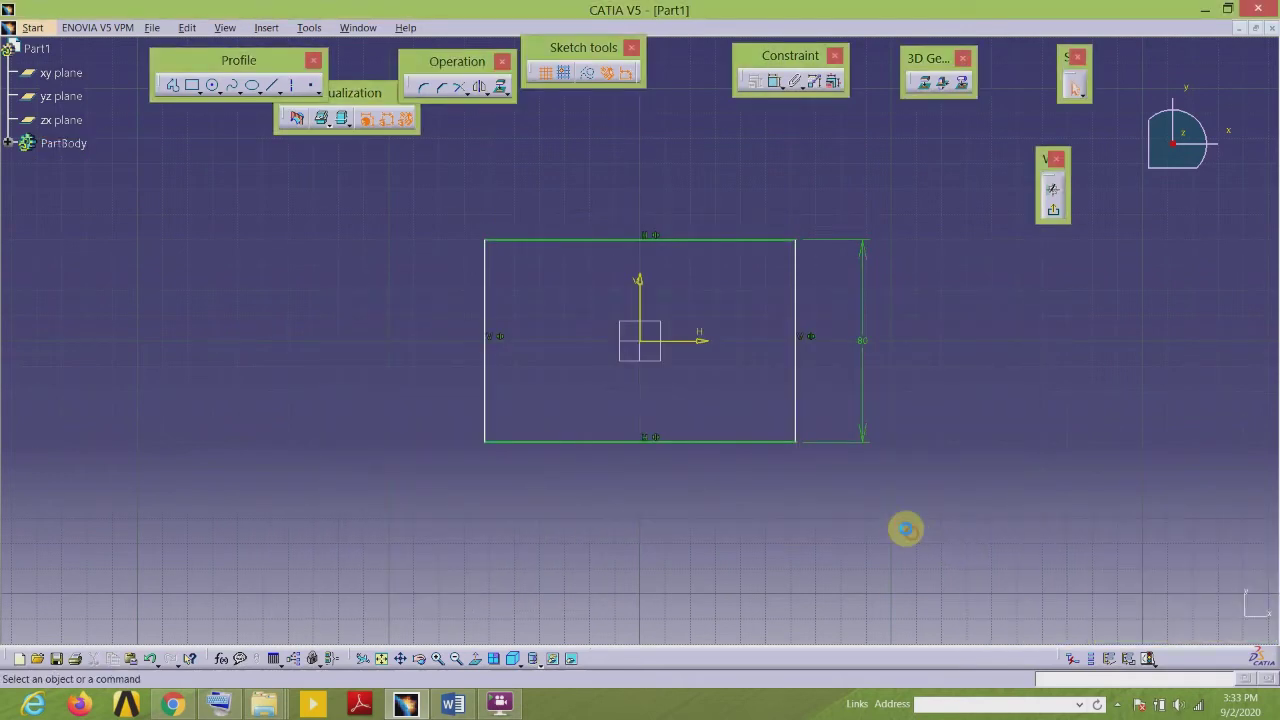
Step: Dimension the rectangle's top edge to a 120 mm width
{"action": "left_click", "coordinate": [773, 84]}
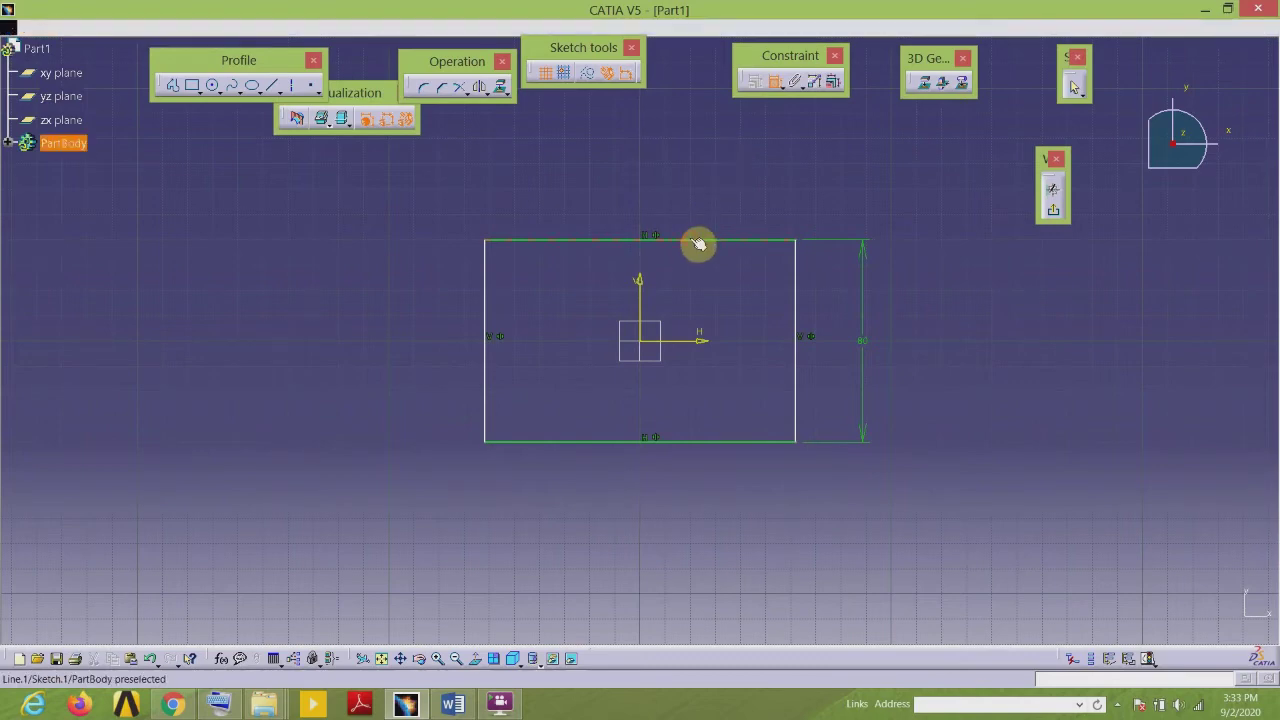
{"action": "left_click", "coordinate": [696, 243]}
{"action": "left_click", "coordinate": [675, 195]}
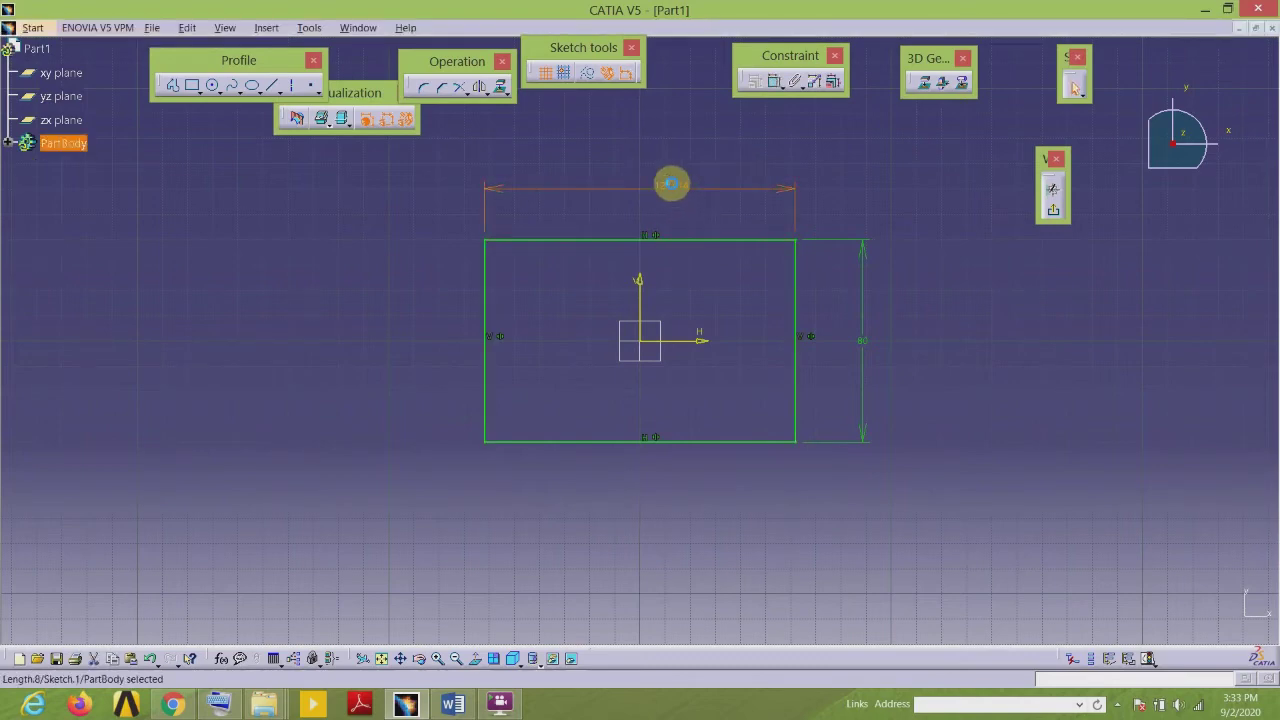
{"action": "double_click", "coordinate": [667, 186]}
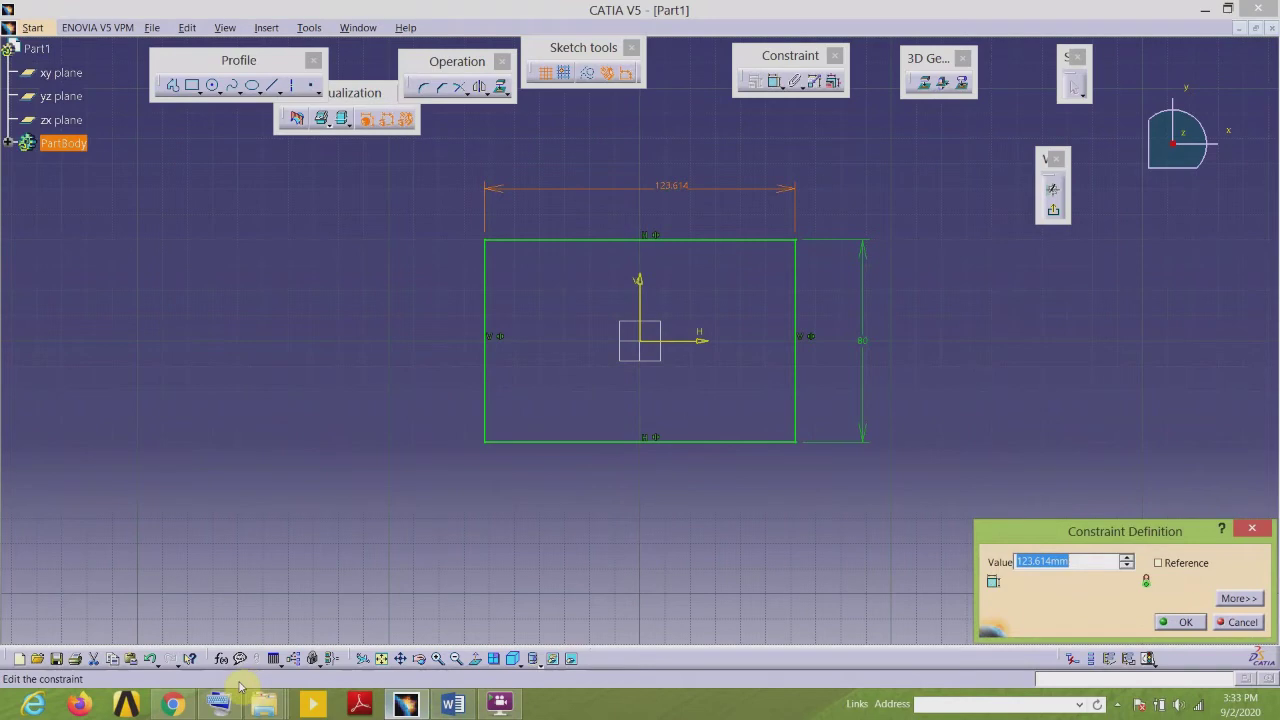
{"action": "left_click", "coordinate": [219, 705]}
{"action": "left_click", "coordinate": [1060, 562]}
{"action": "double_click", "coordinate": [1062, 562]}
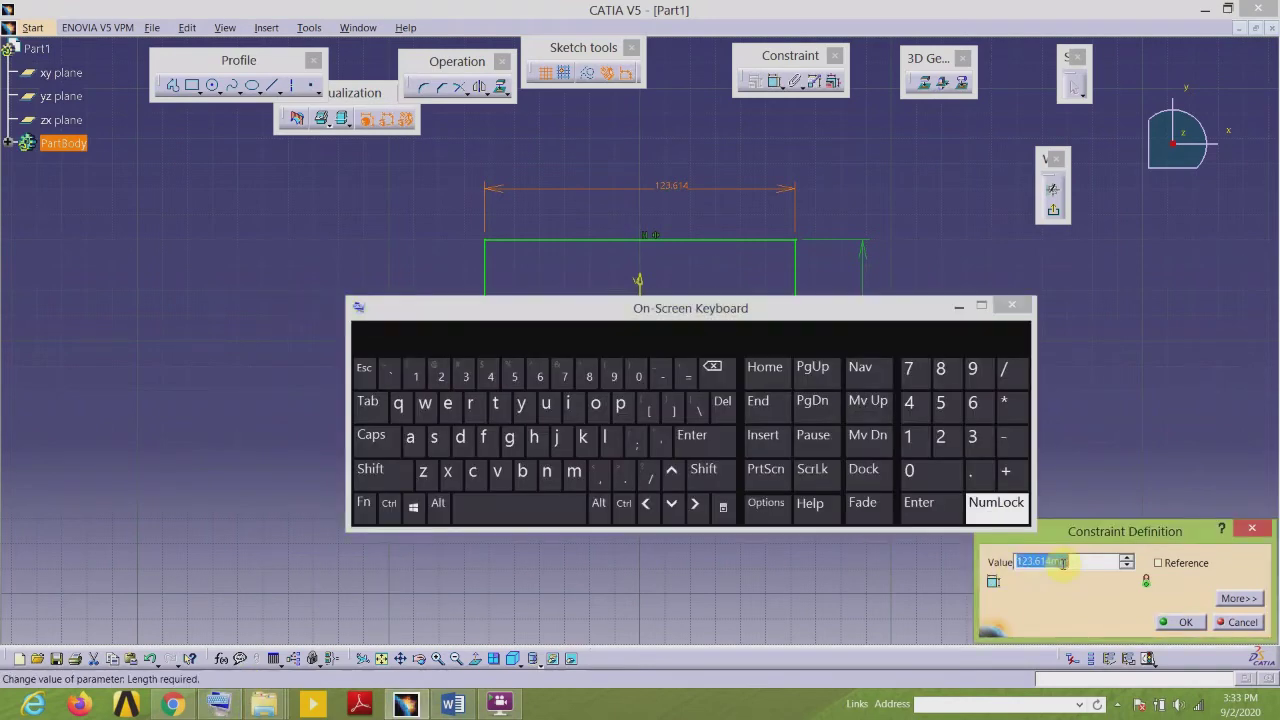
{"action": "left_click", "coordinate": [908, 437]}
{"action": "left_click", "coordinate": [940, 437]}
{"action": "left_click", "coordinate": [909, 471]}
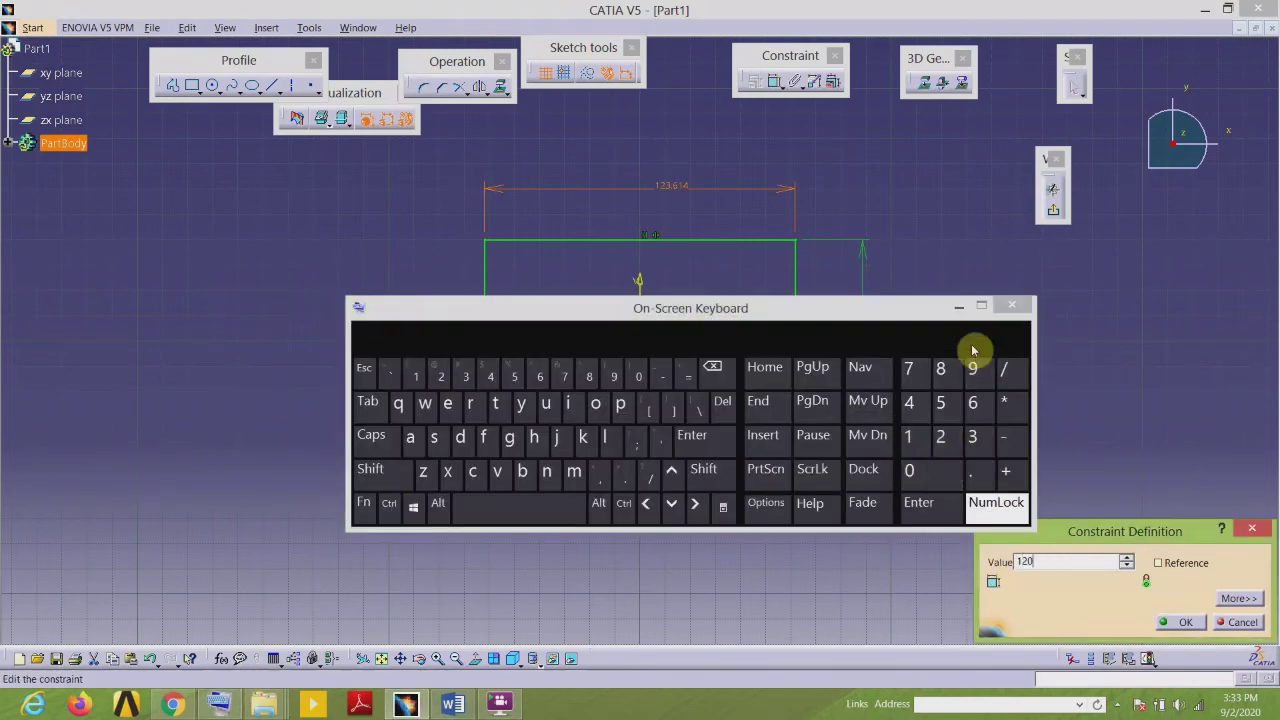
{"action": "left_click", "coordinate": [959, 308]}
{"action": "left_click", "coordinate": [1172, 623]}
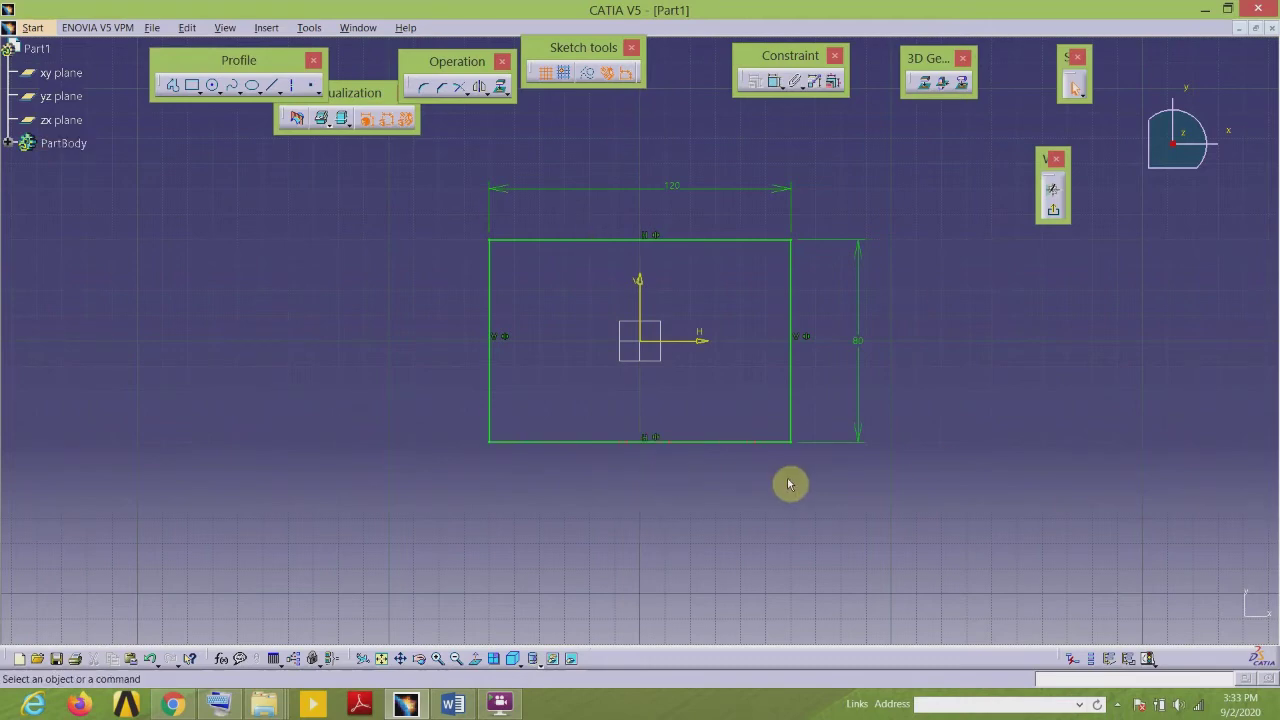
Step: Exit the sketch and start a Pad on Sketch.1, previewing a 20 mm extrusion
{"action": "left_click", "coordinate": [1057, 213]}
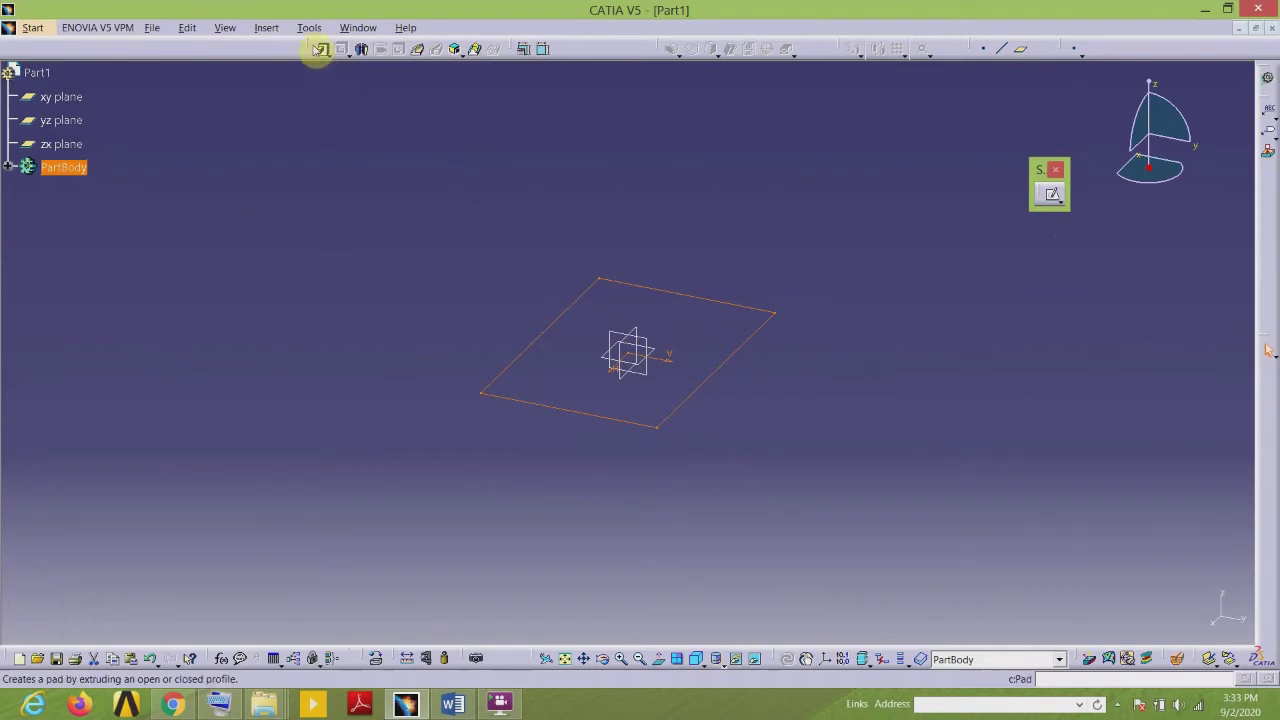
{"action": "left_click_drag", "start_coordinate": [310, 48], "coordinate": [262, 100]}
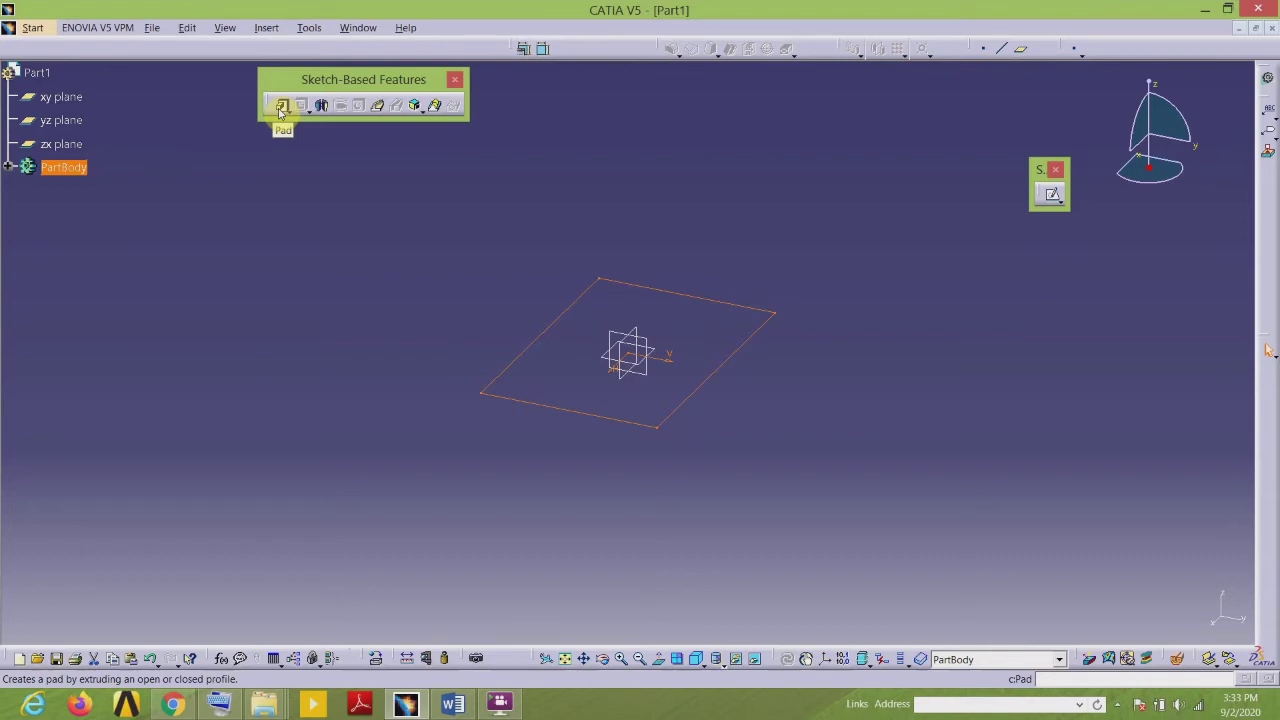
{"action": "left_click", "coordinate": [280, 106]}
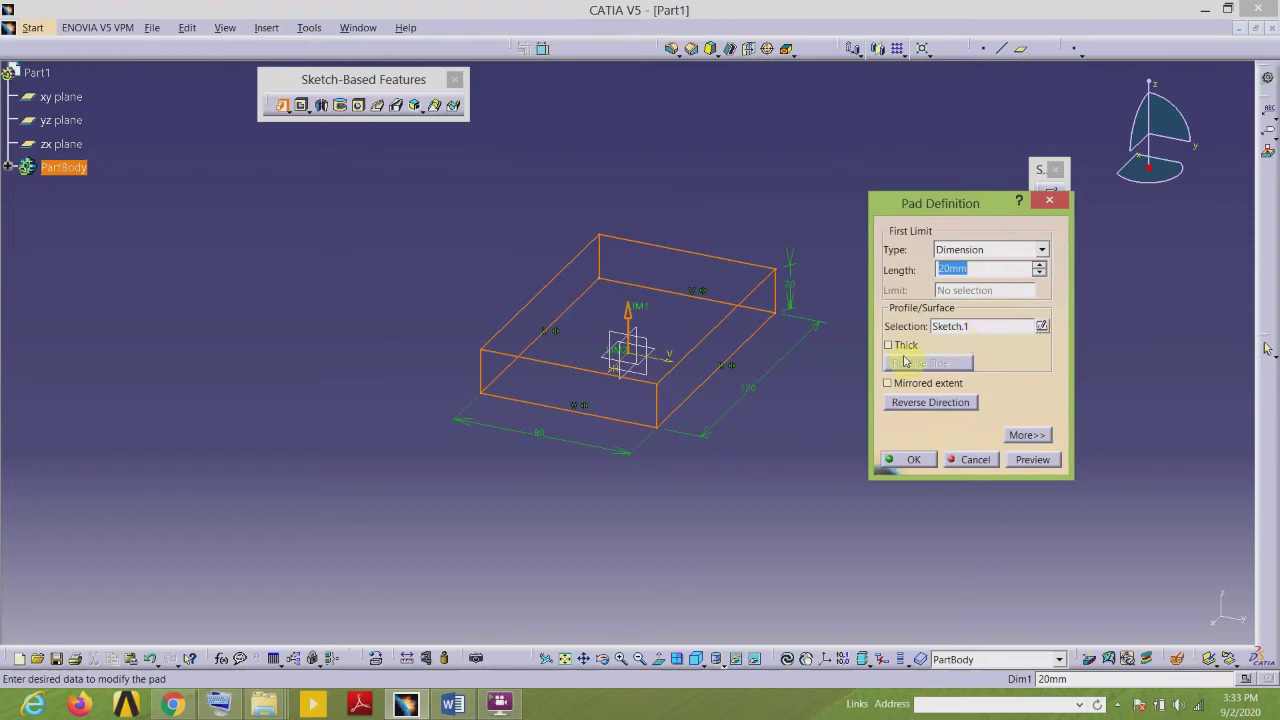
Step: Pad the rectangle with Mirrored extent and length 15/2 (7.5 mm each side)
{"action": "left_click", "coordinate": [888, 384]}
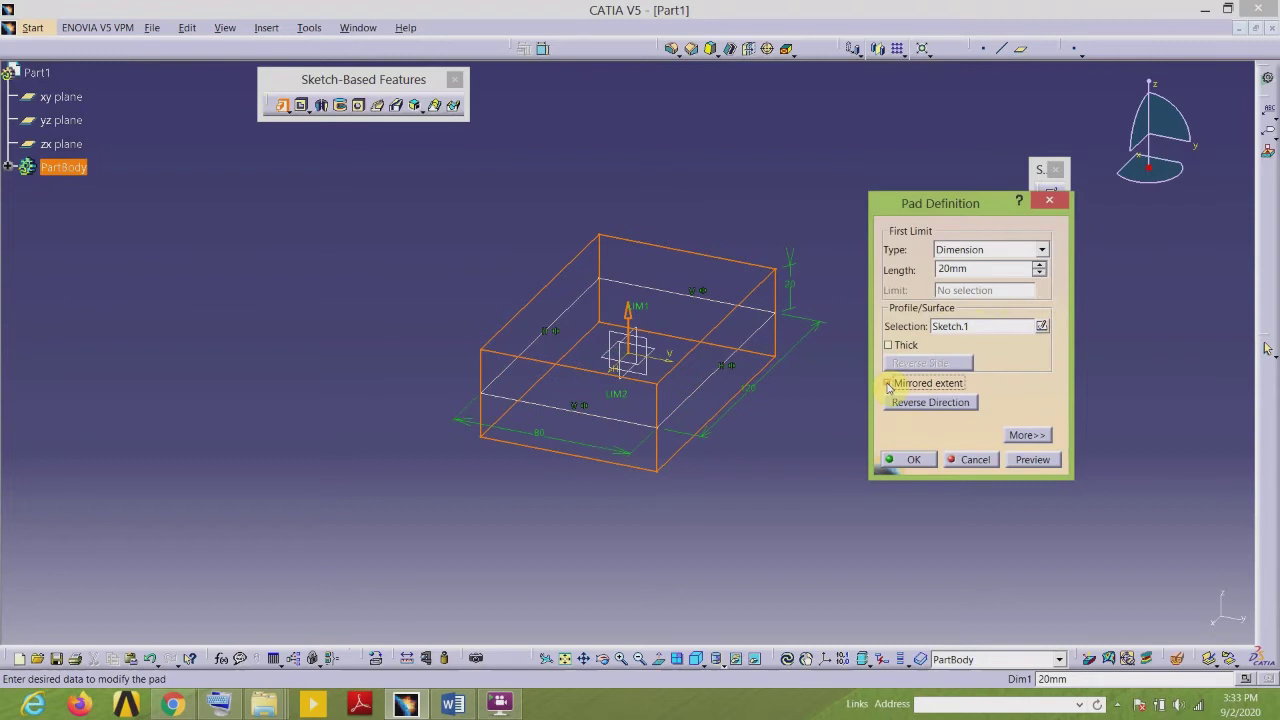
{"action": "left_click", "coordinate": [458, 705]}
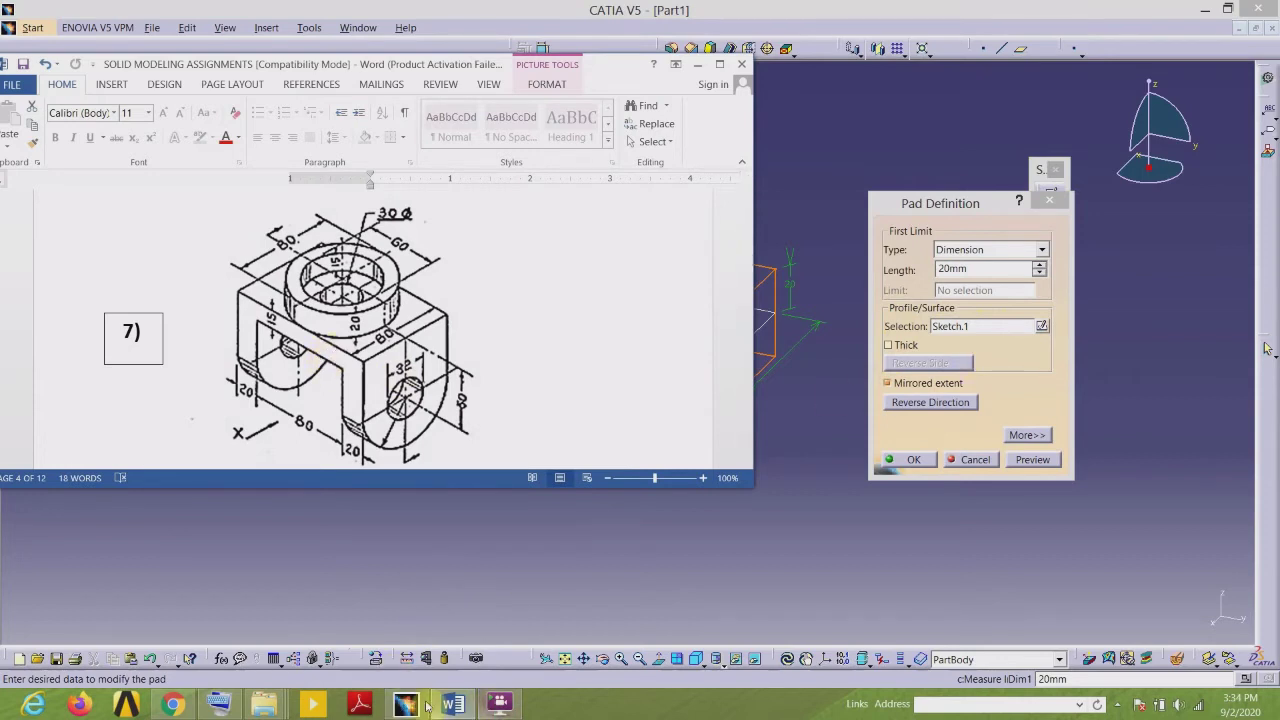
{"action": "mouse_move", "coordinate": [264, 705]}
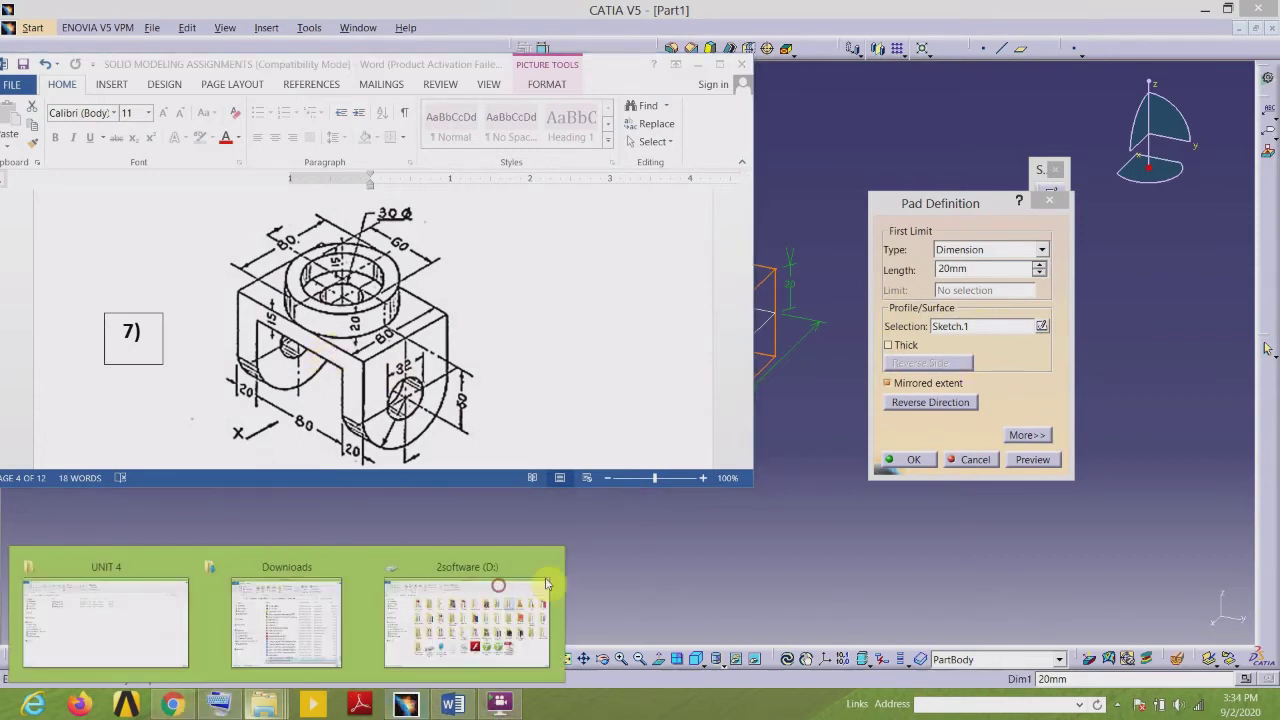
{"action": "left_click", "coordinate": [797, 500]}
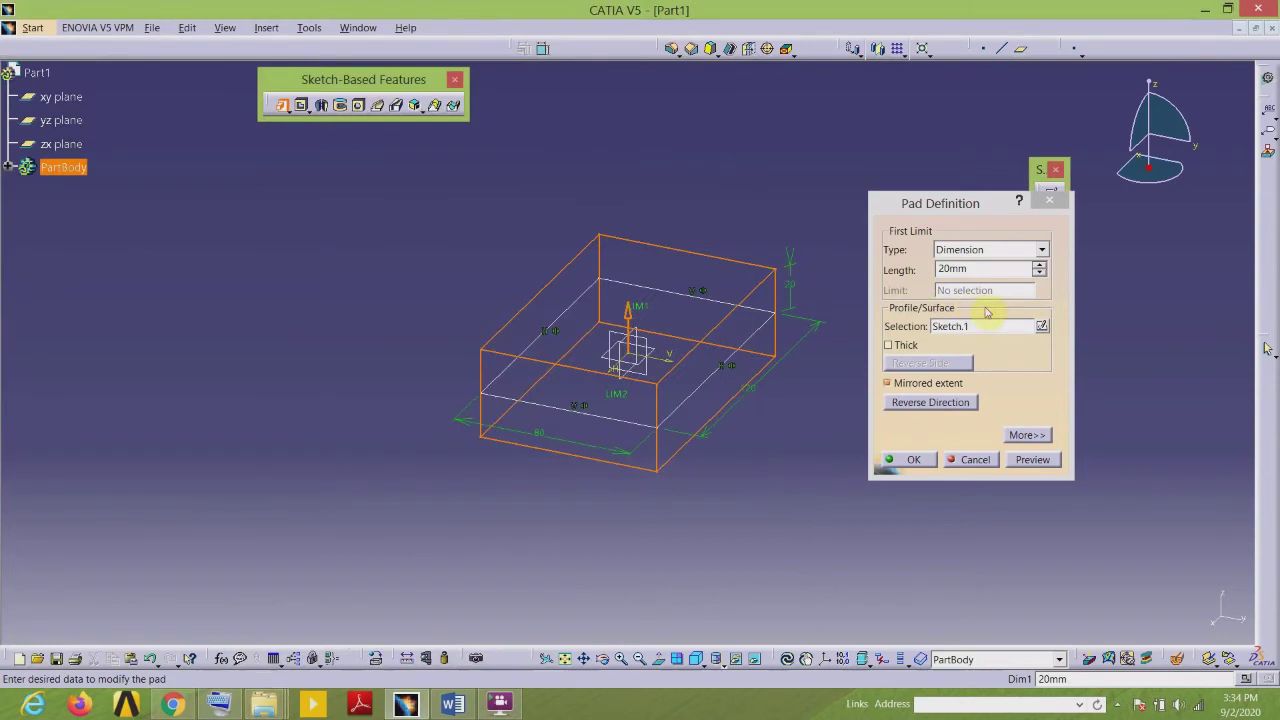
{"action": "left_click_drag", "start_coordinate": [984, 270], "coordinate": [924, 267]}
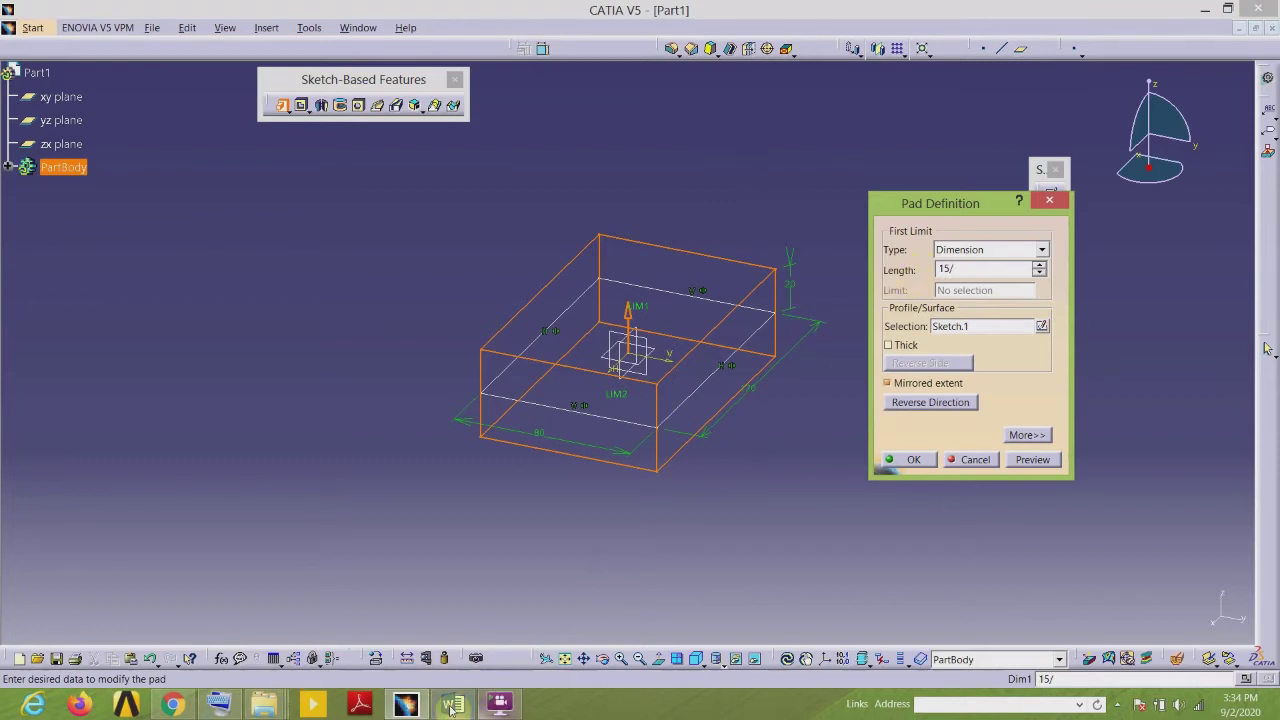
{"action": "left_click", "coordinate": [218, 704]}
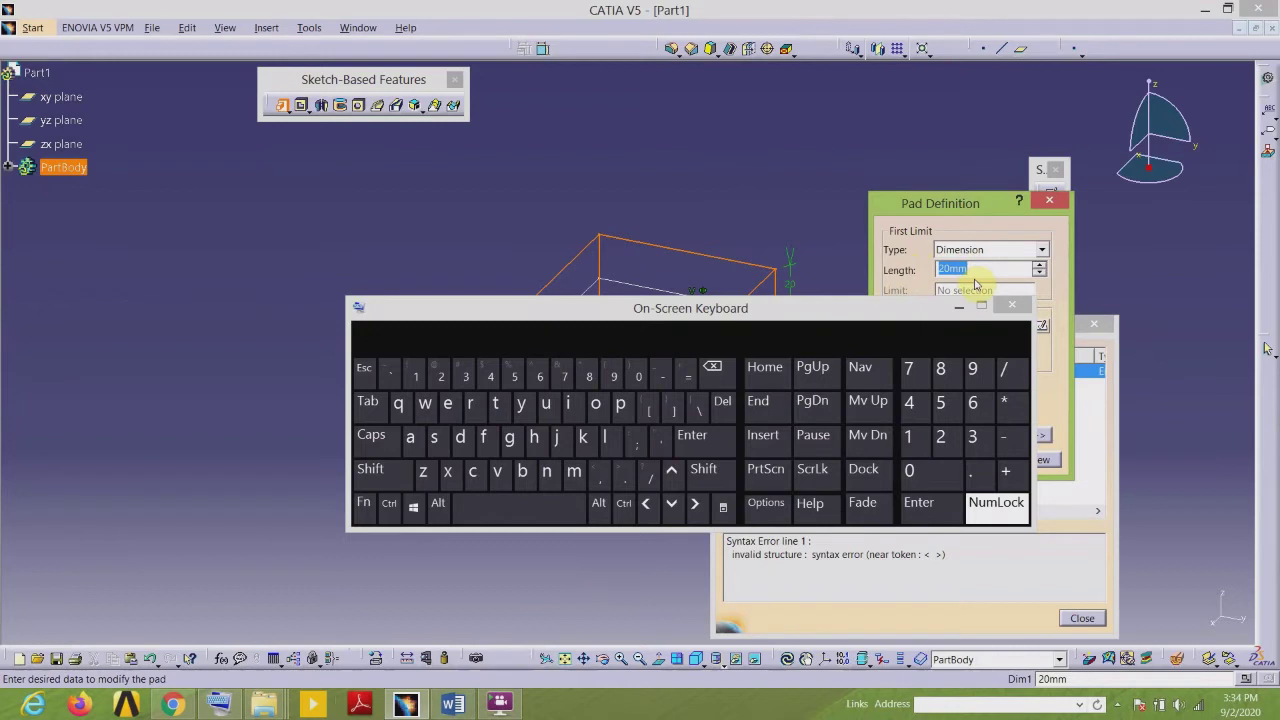
{"action": "left_click", "coordinate": [908, 437]}
{"action": "left_click", "coordinate": [940, 402]}
{"action": "left_click", "coordinate": [996, 378]}
{"action": "left_click", "coordinate": [941, 440]}
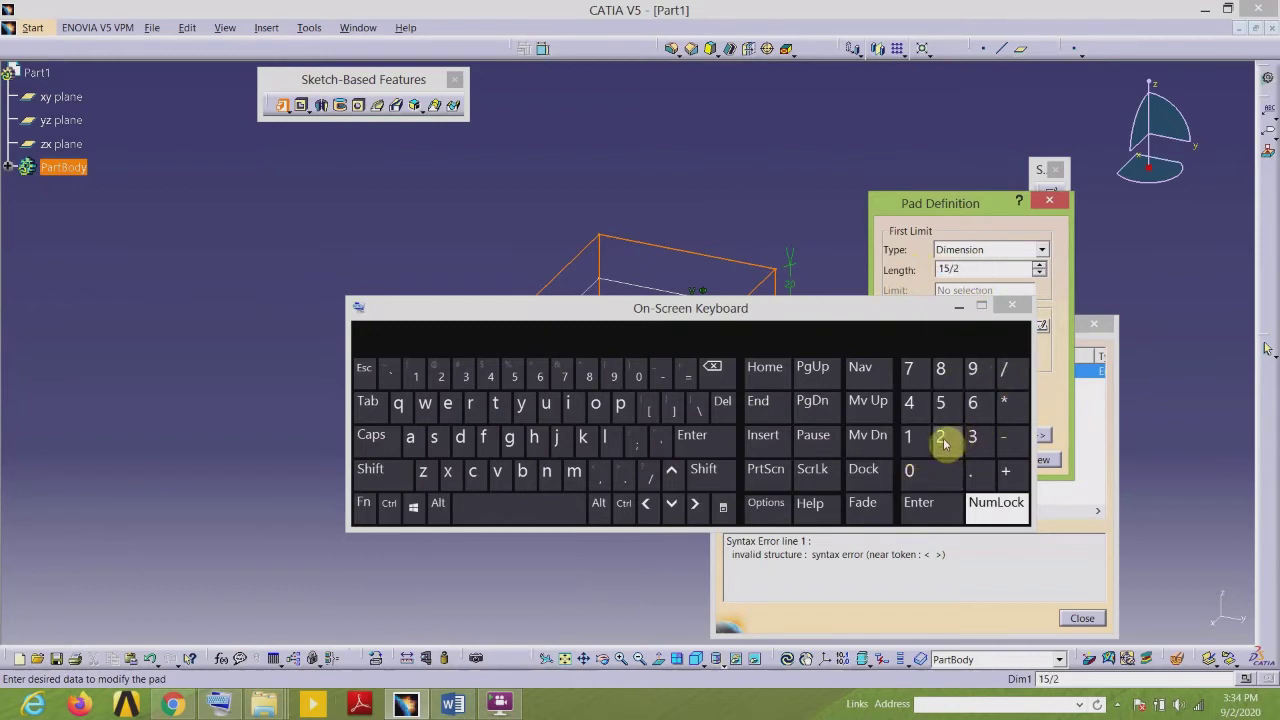
{"action": "left_click", "coordinate": [958, 307]}
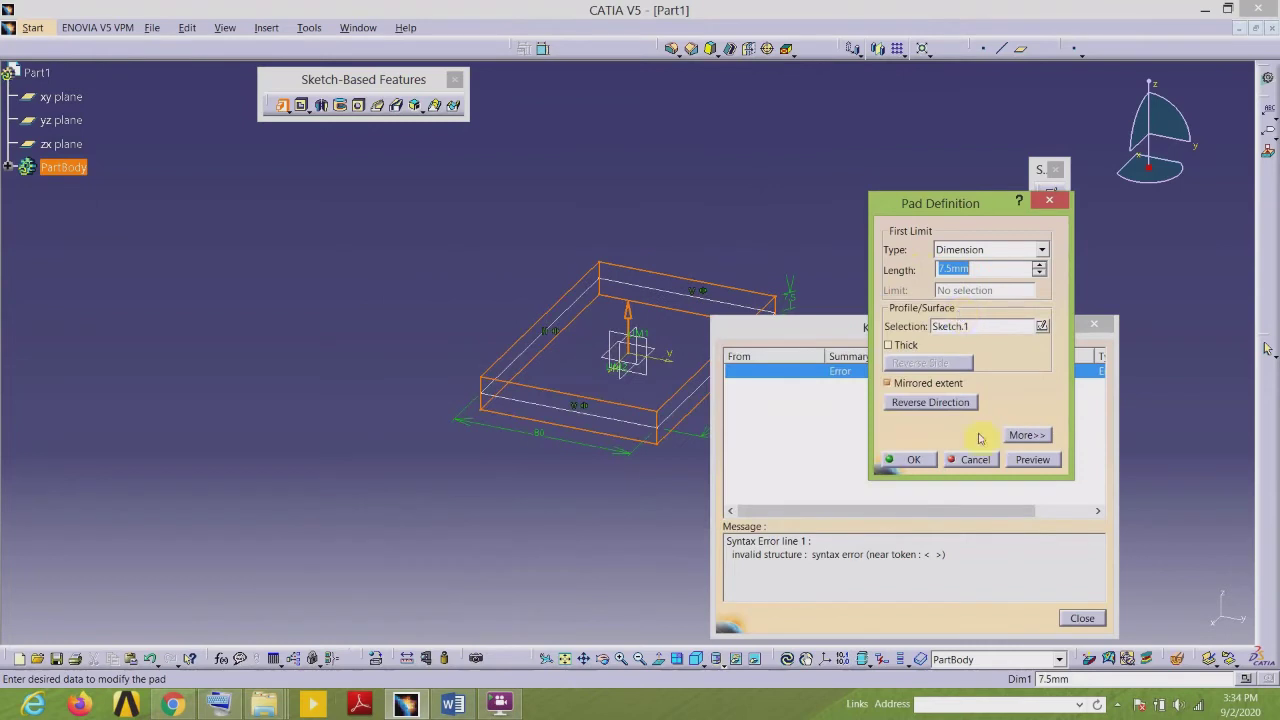
{"action": "left_click", "coordinate": [914, 460]}
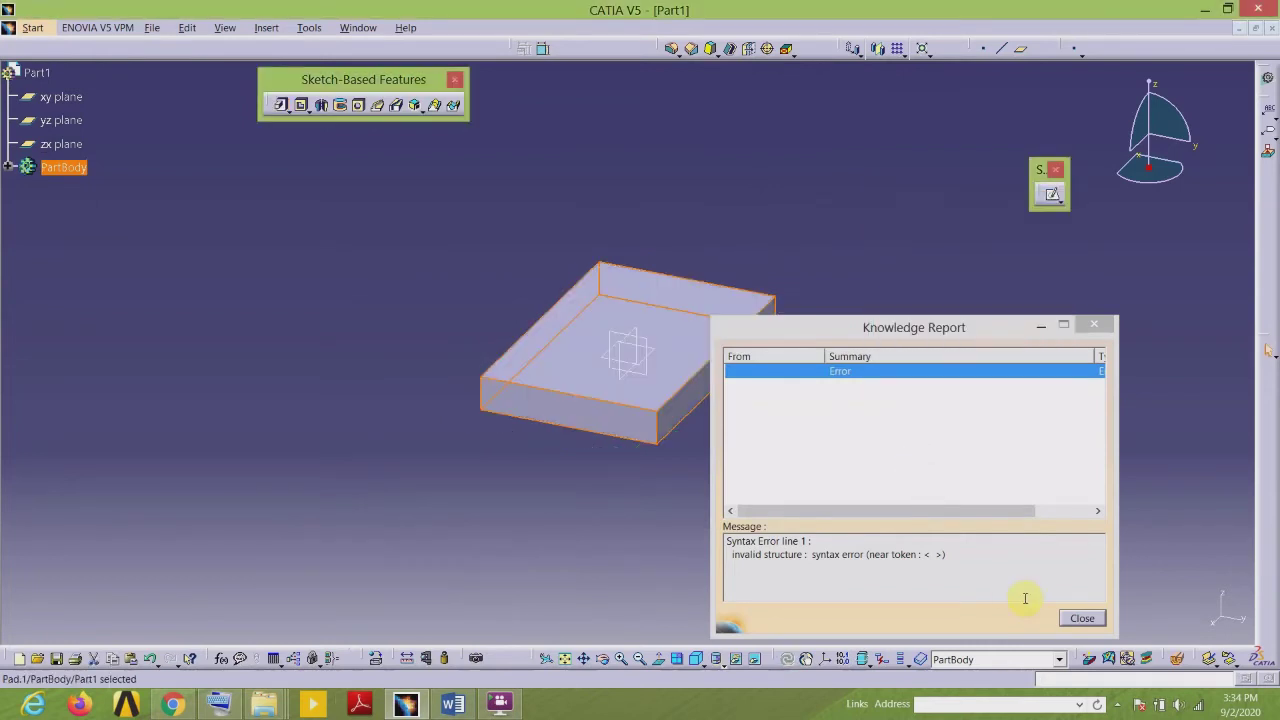
Step: Close the Knowledge Report, review the assignment drawing, and start a new sketch
{"action": "left_click", "coordinate": [1080, 619]}
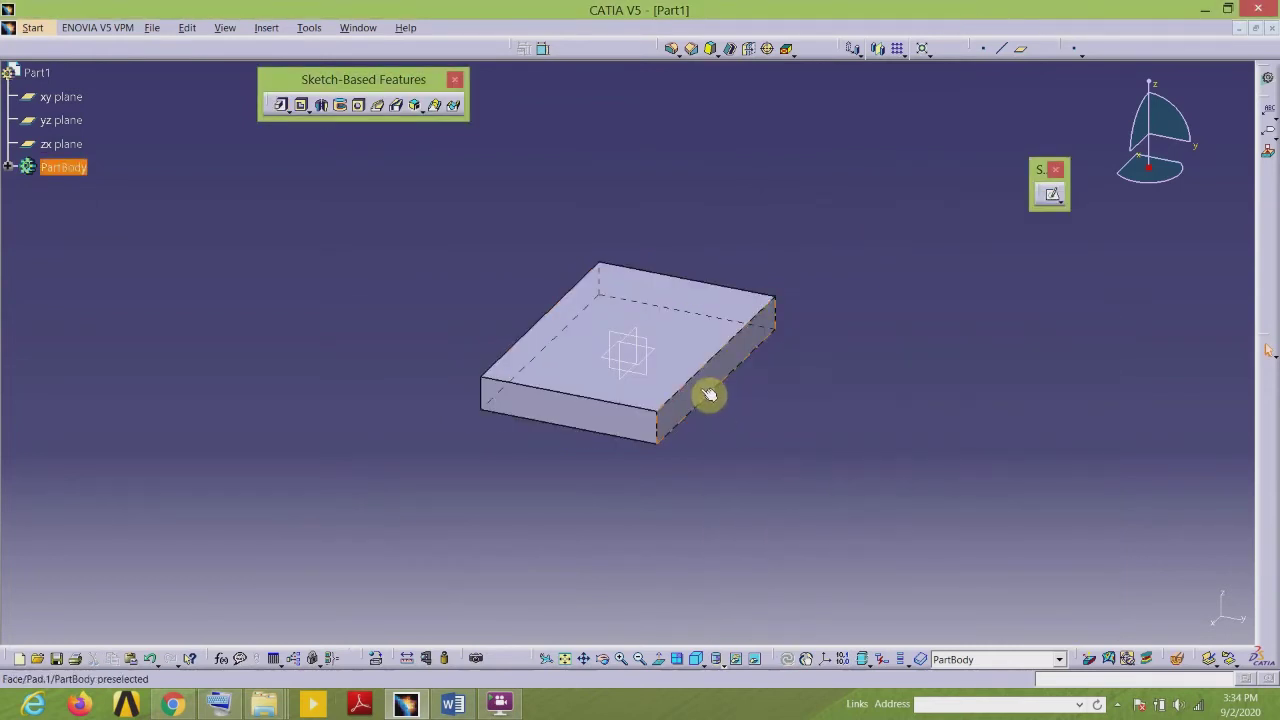
{"action": "left_click", "coordinate": [366, 523]}
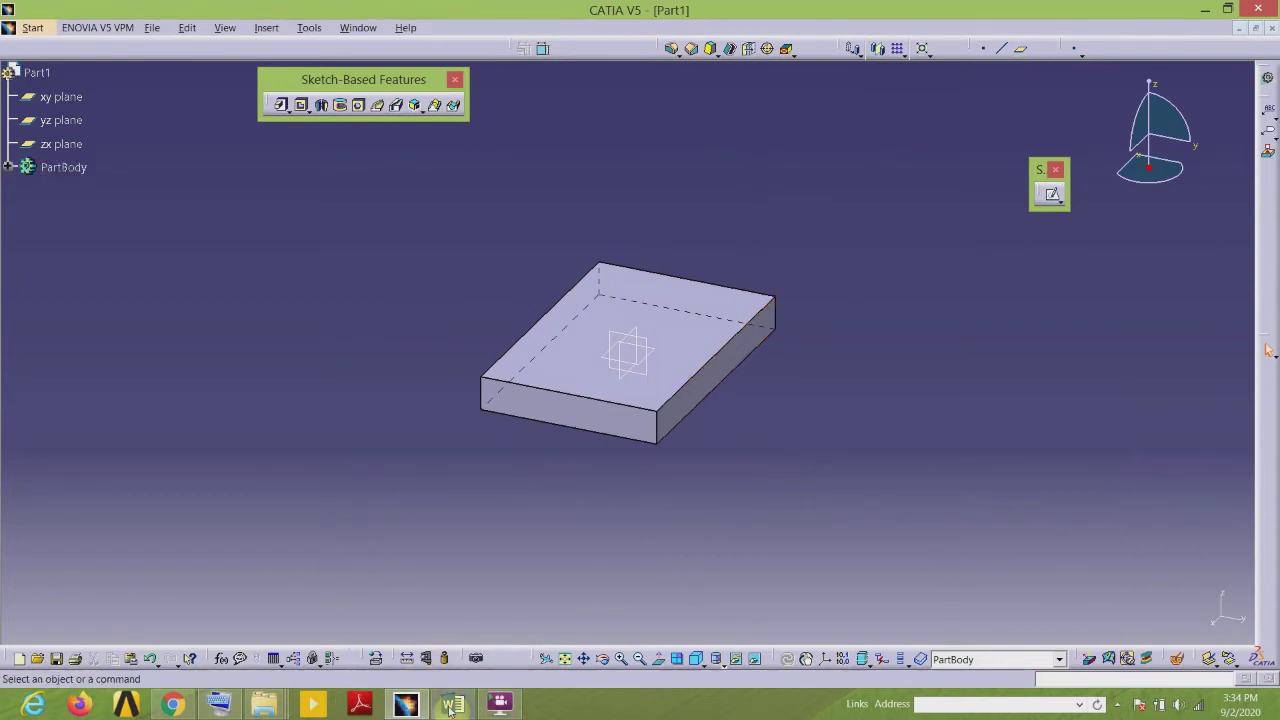
{"action": "left_click", "coordinate": [452, 704]}
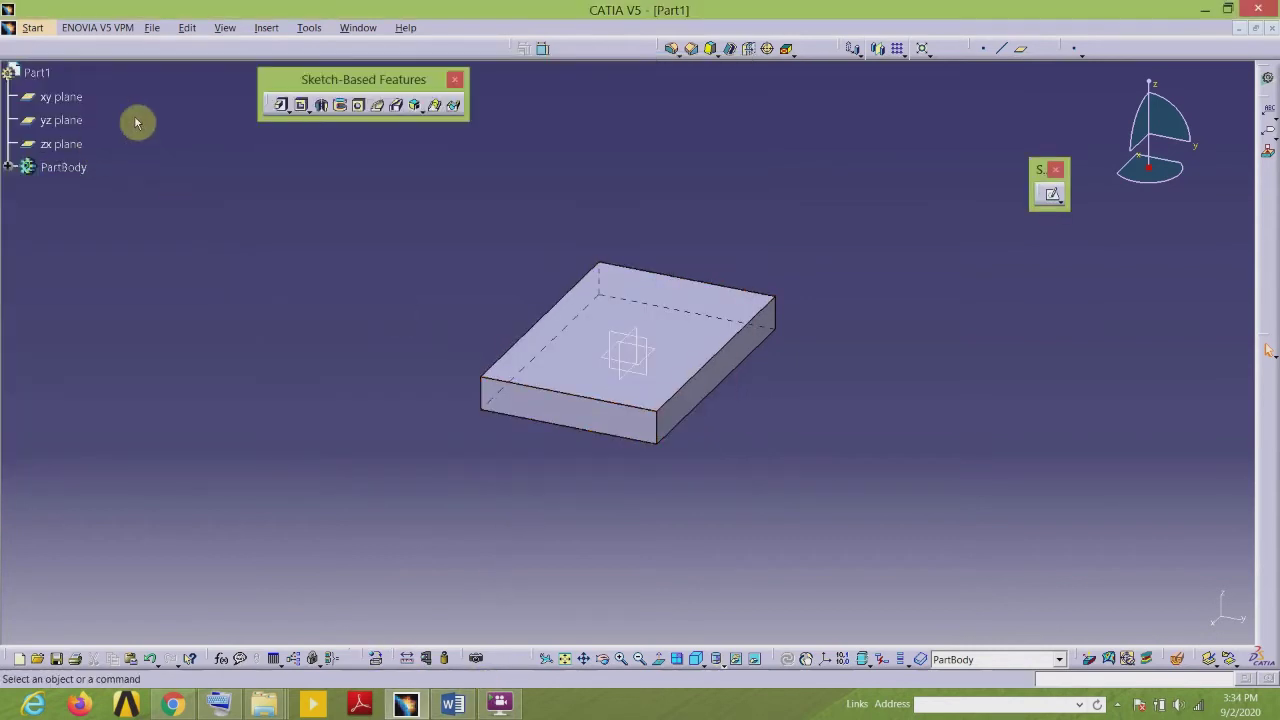
{"action": "left_click", "coordinate": [1052, 196]}
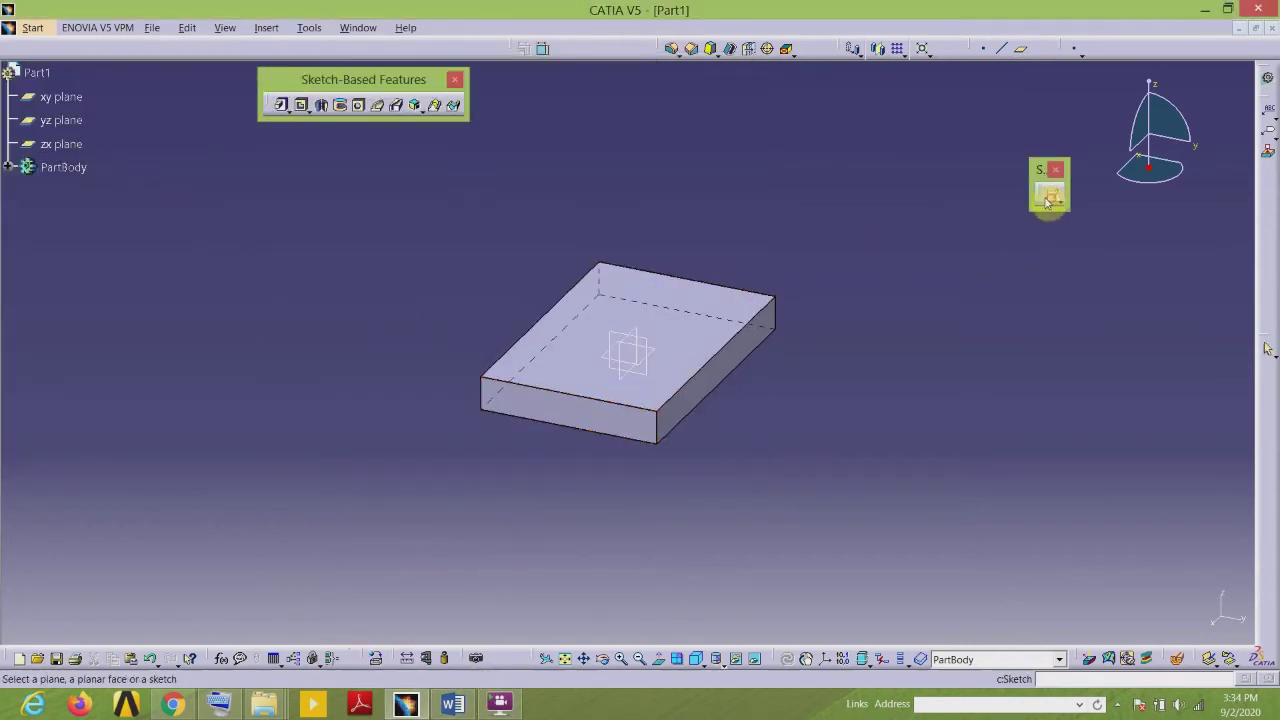
Step: On the plate's front face, draw a closed U: top line, right leg, tangent-arc bottom, left leg
{"action": "left_click", "coordinate": [610, 428]}
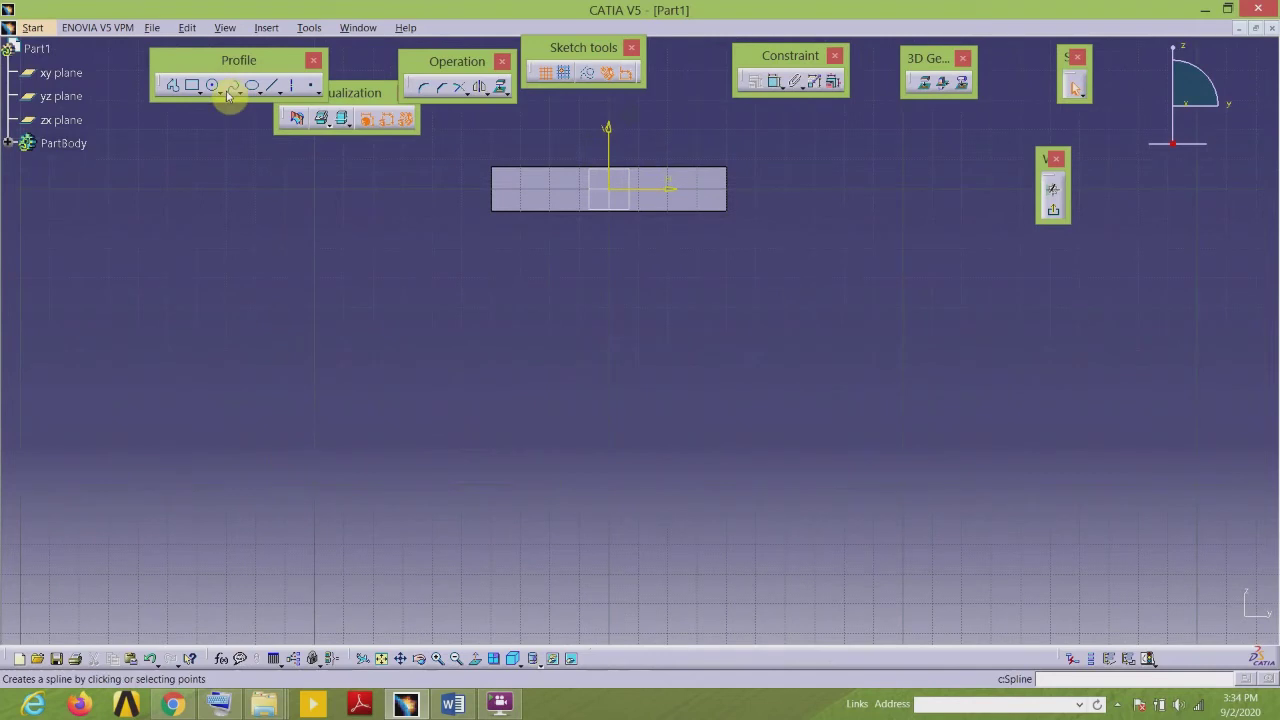
{"action": "left_click", "coordinate": [173, 87]}
{"action": "left_click", "coordinate": [504, 239]}
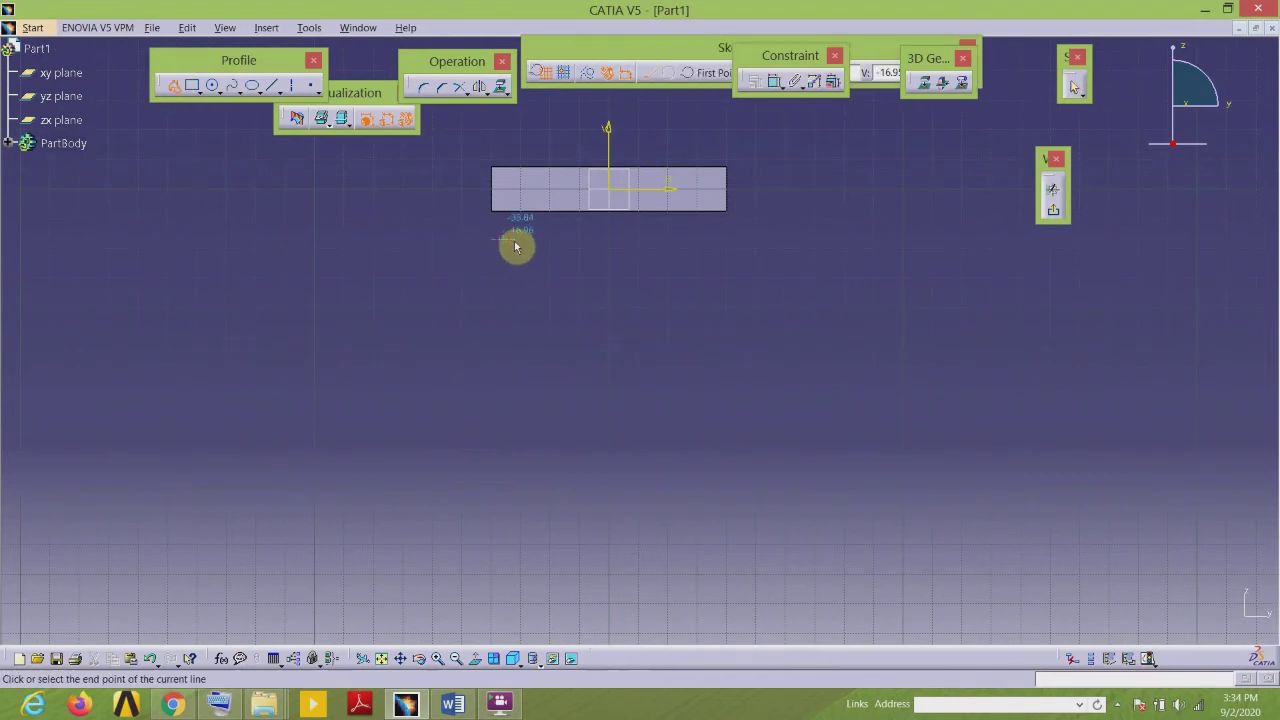
{"action": "left_click", "coordinate": [723, 240]}
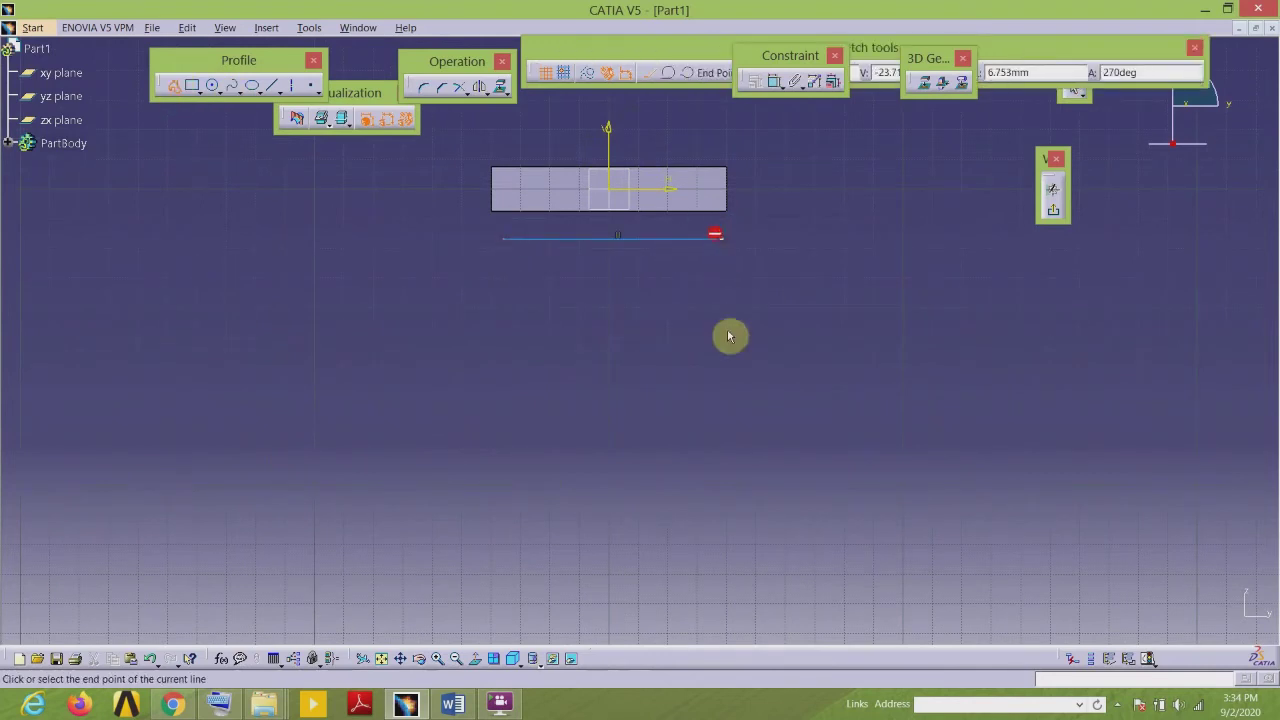
{"action": "left_click", "coordinate": [725, 426]}
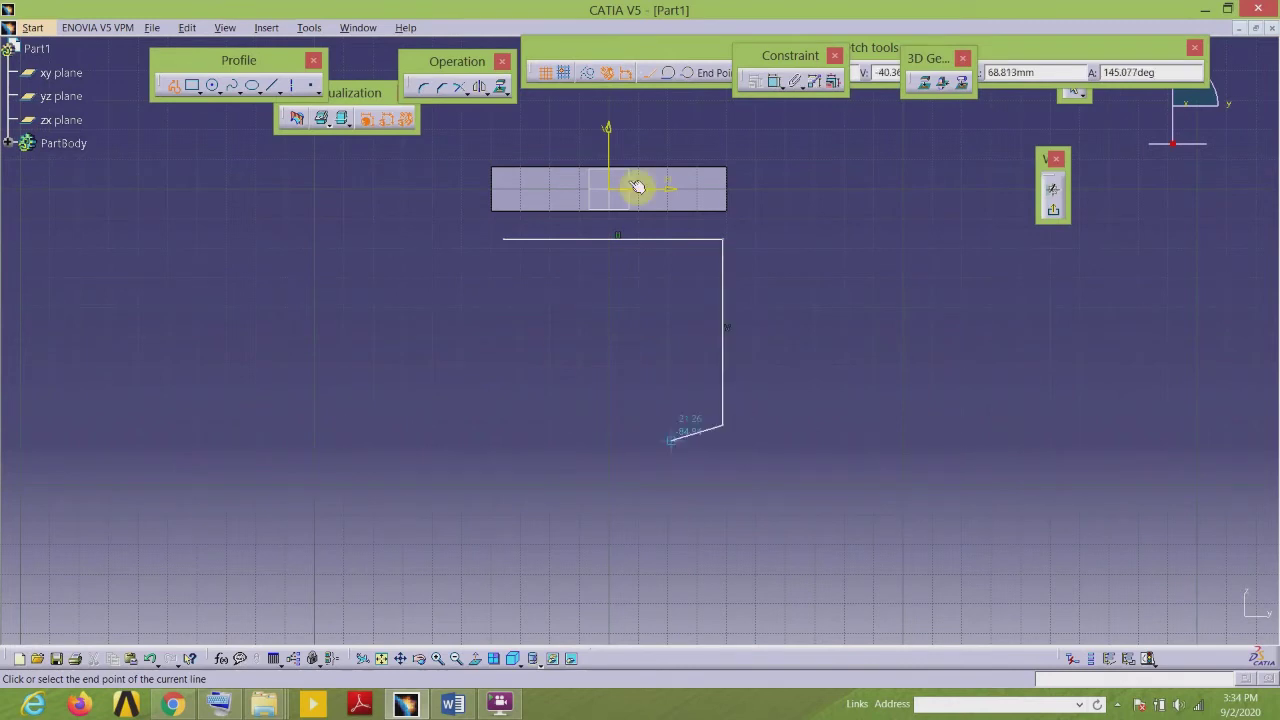
{"action": "left_click", "coordinate": [670, 76]}
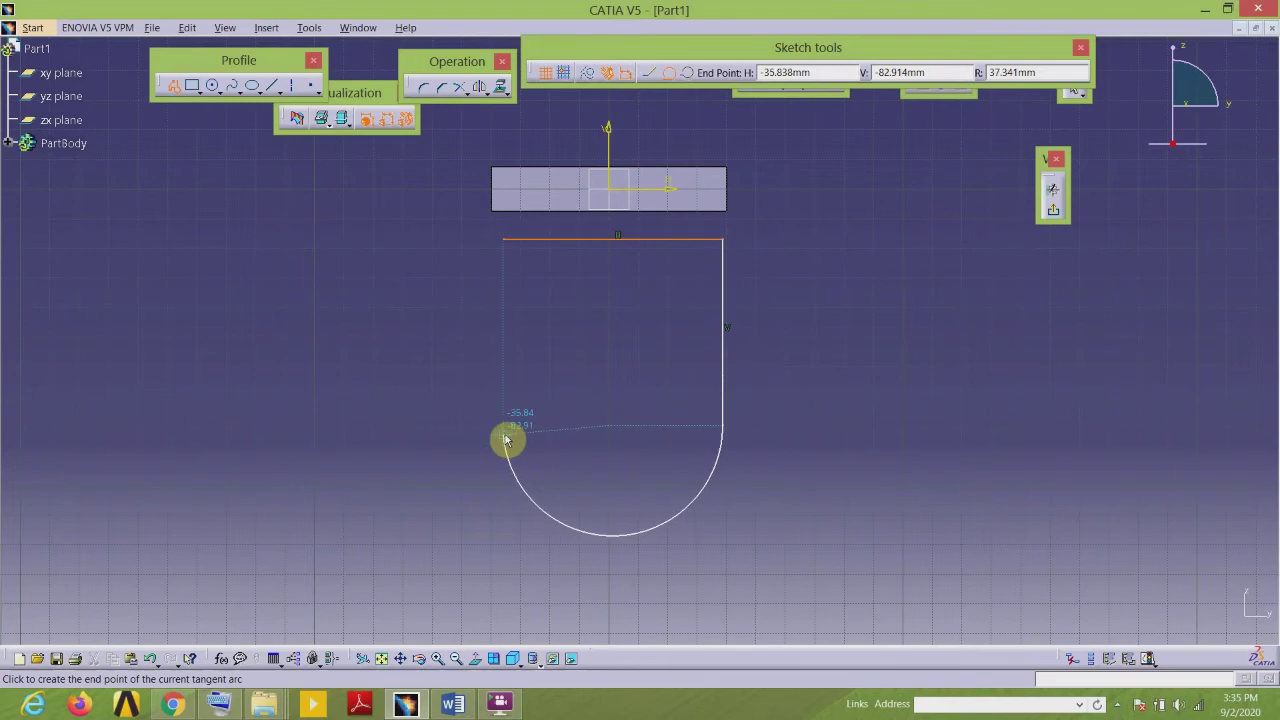
{"action": "left_click", "coordinate": [505, 438]}
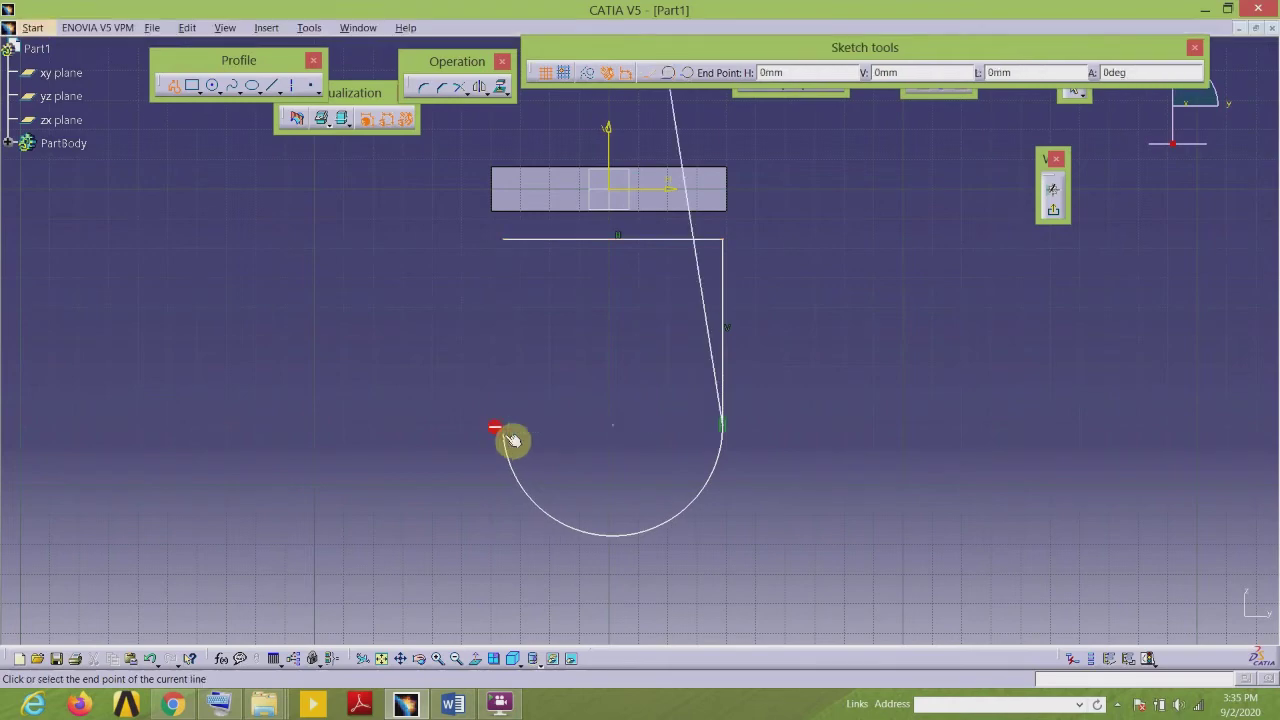
{"action": "left_click", "coordinate": [512, 246]}
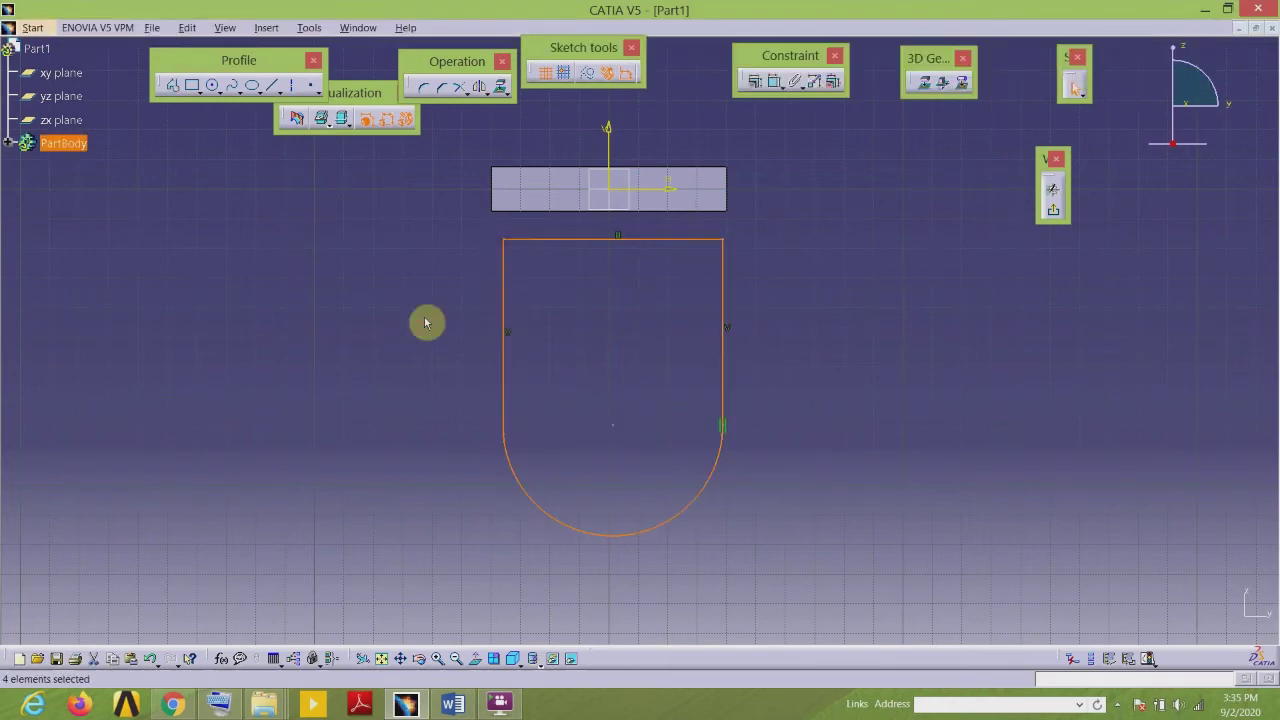
Step: Make the left side line tangent to the U's bottom arc
{"action": "left_click", "coordinate": [511, 459]}
{"action": "left_click", "coordinate": [509, 403], "text": "ctrl"}
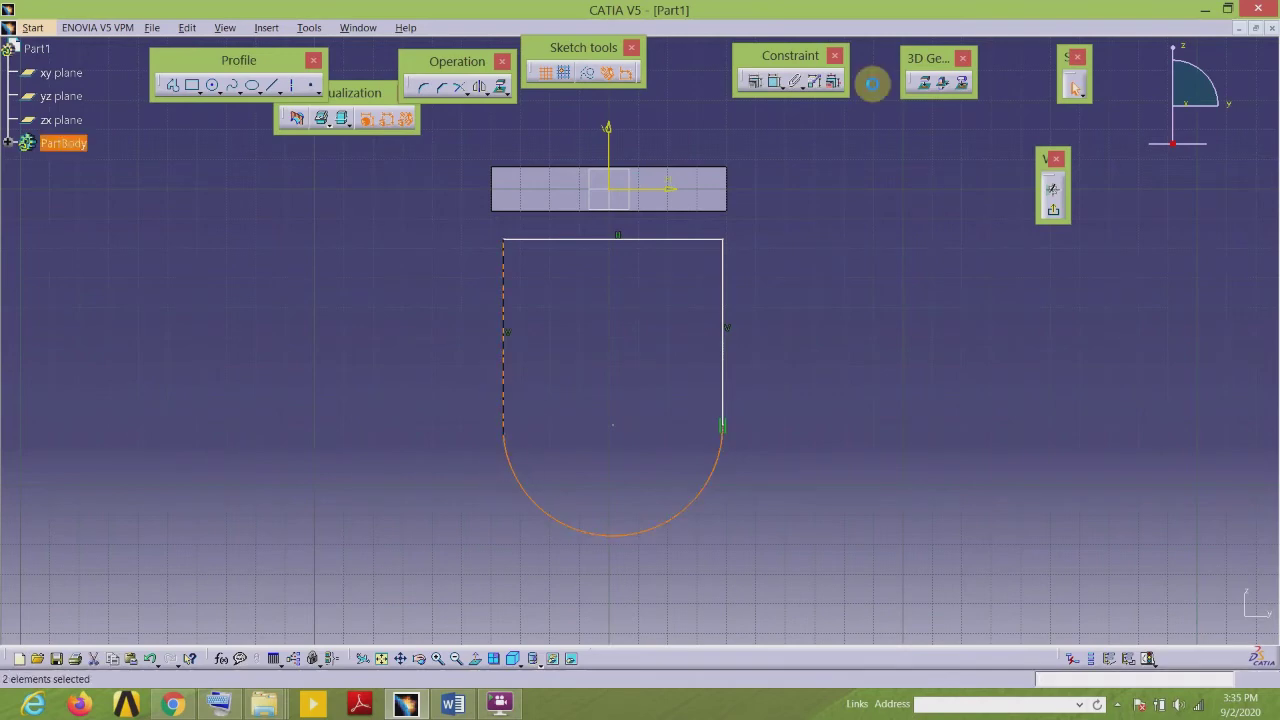
{"action": "left_click", "coordinate": [755, 82]}
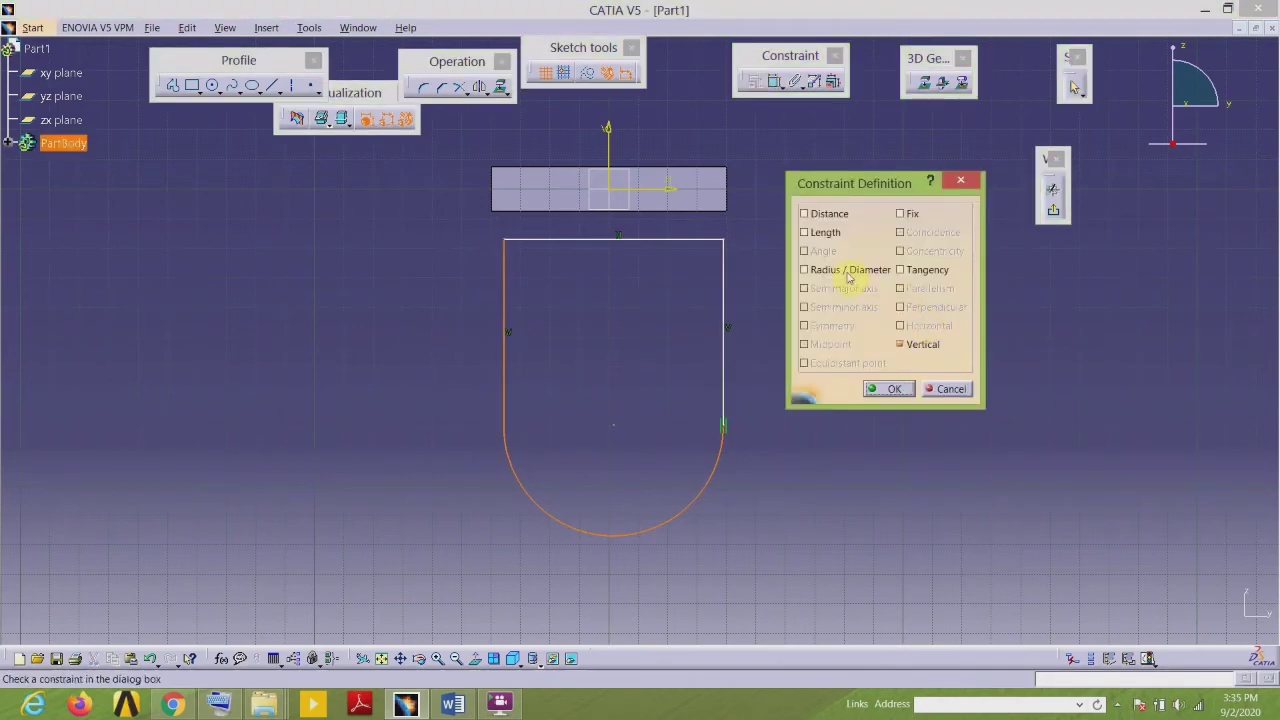
{"action": "left_click", "coordinate": [927, 271]}
{"action": "left_click", "coordinate": [895, 389]}
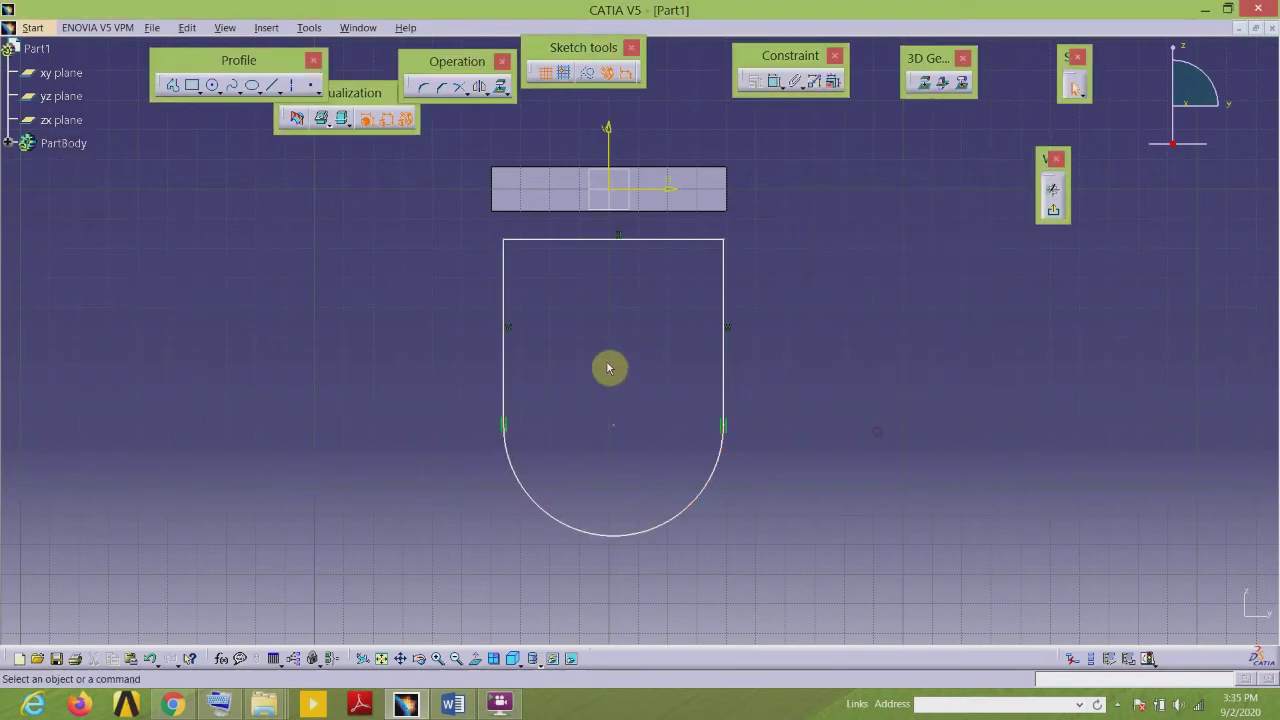
Step: Make the U's left and right side lines coincide with the plate's left and right edges
{"action": "left_click", "coordinate": [505, 292]}
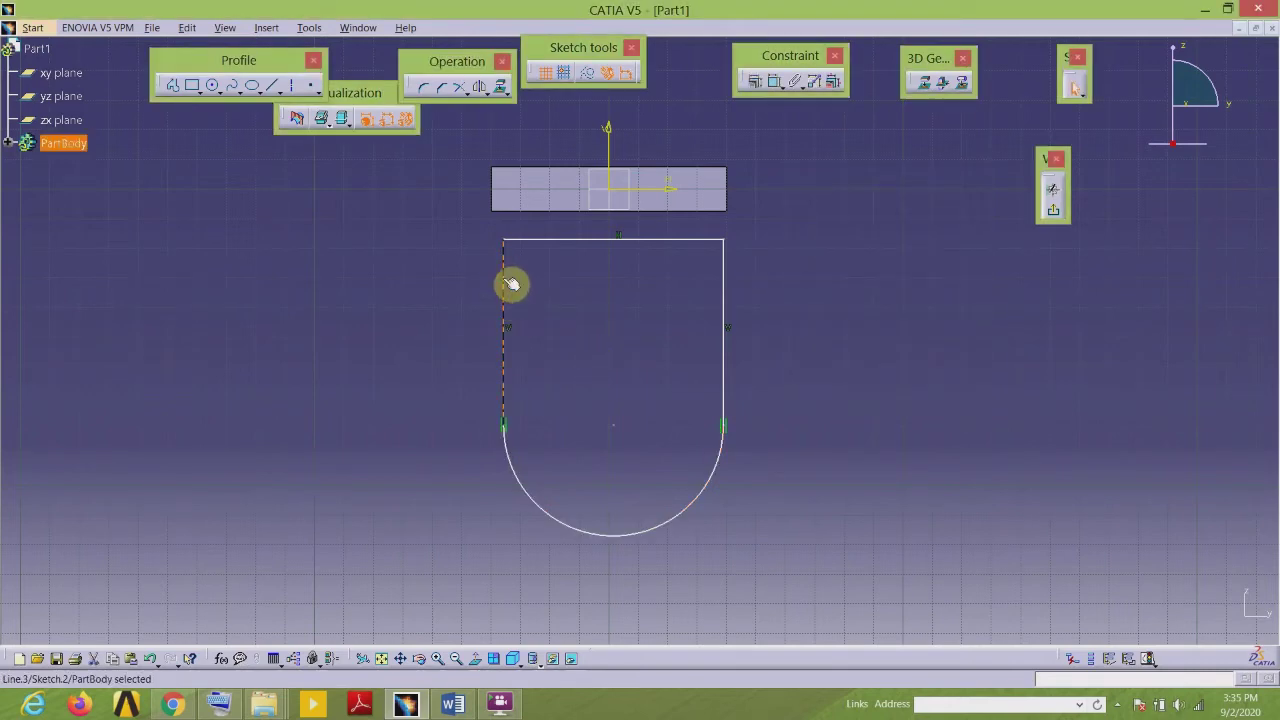
{"action": "left_click", "coordinate": [496, 200], "text": "ctrl"}
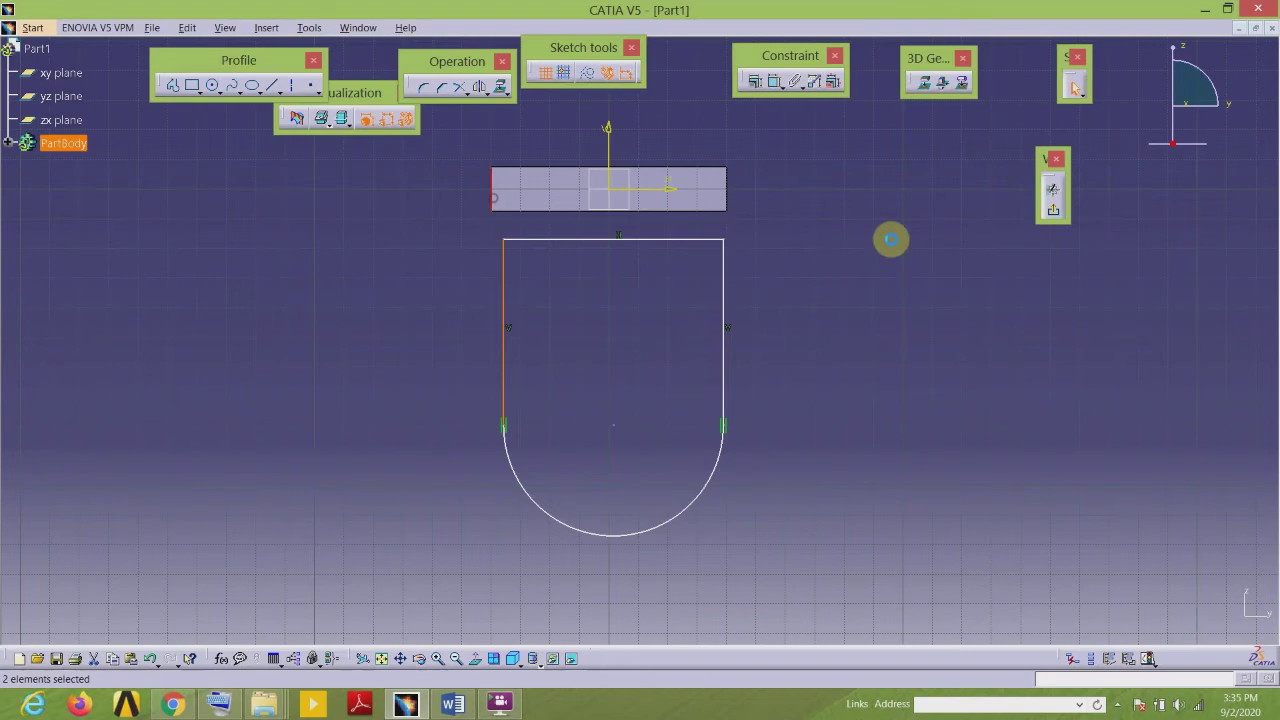
{"action": "left_click", "coordinate": [753, 83]}
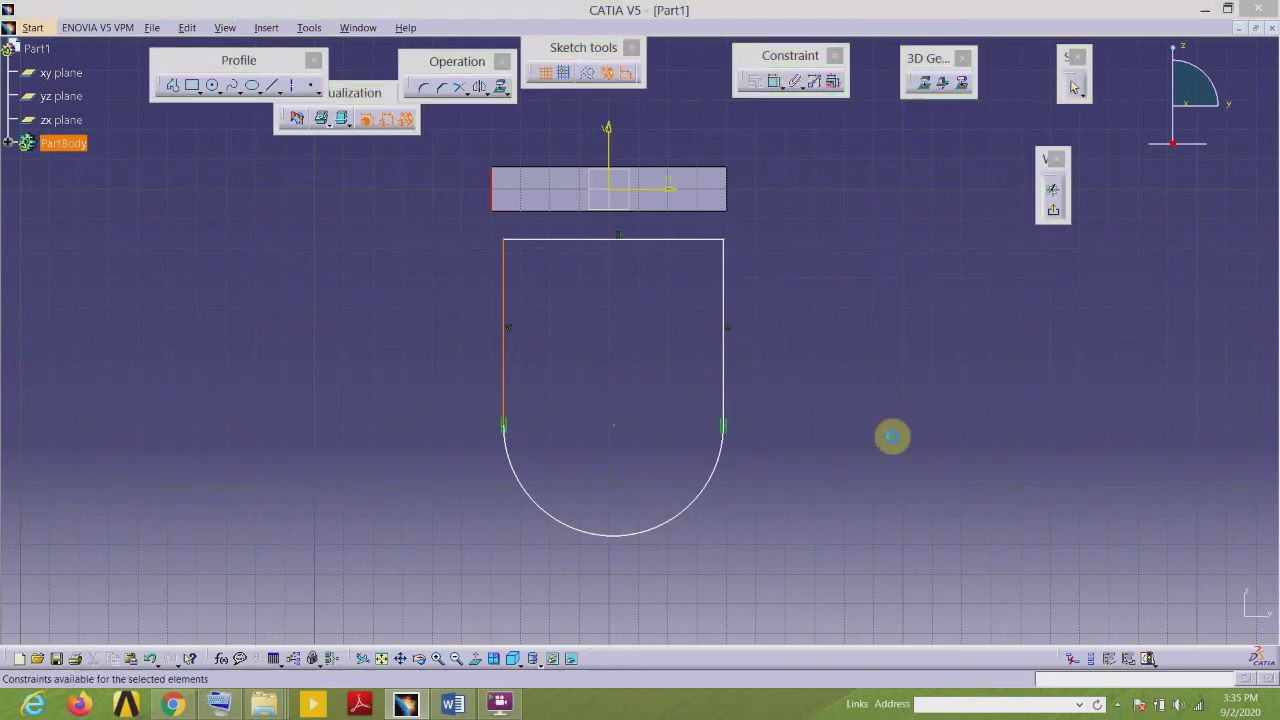
{"action": "left_click", "coordinate": [912, 233]}
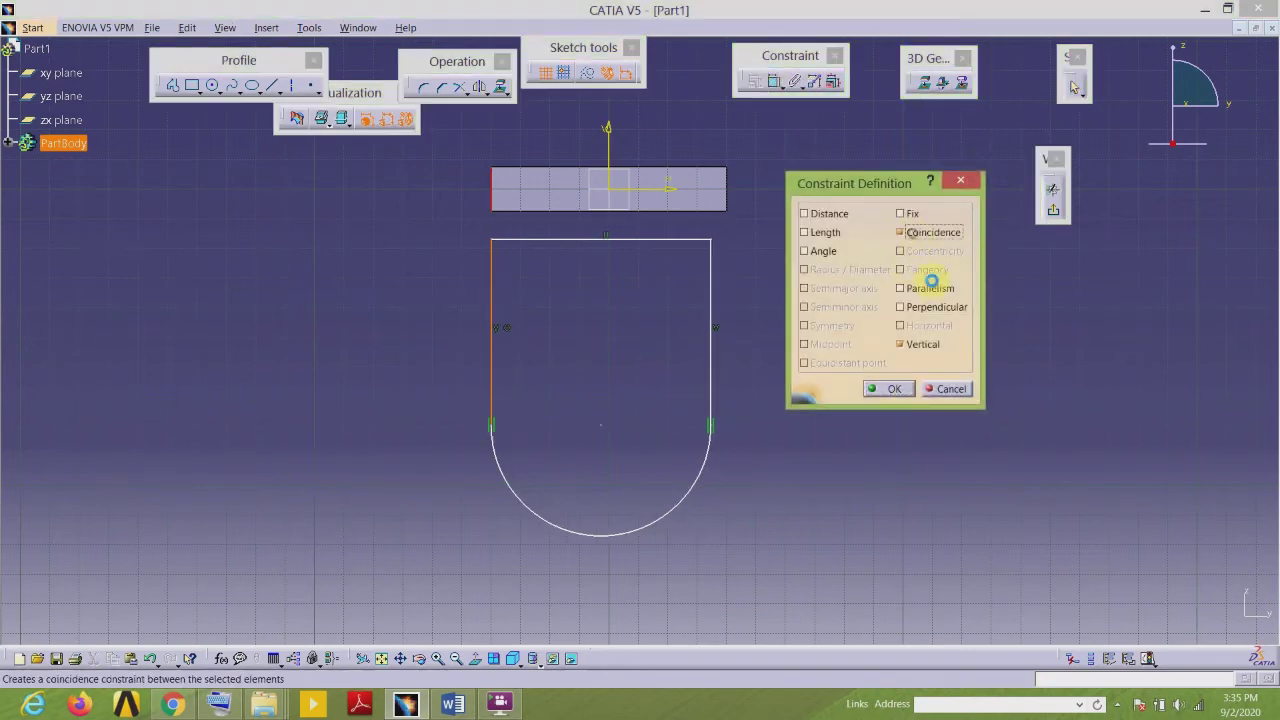
{"action": "left_click", "coordinate": [891, 388]}
{"action": "left_click", "coordinate": [721, 364]}
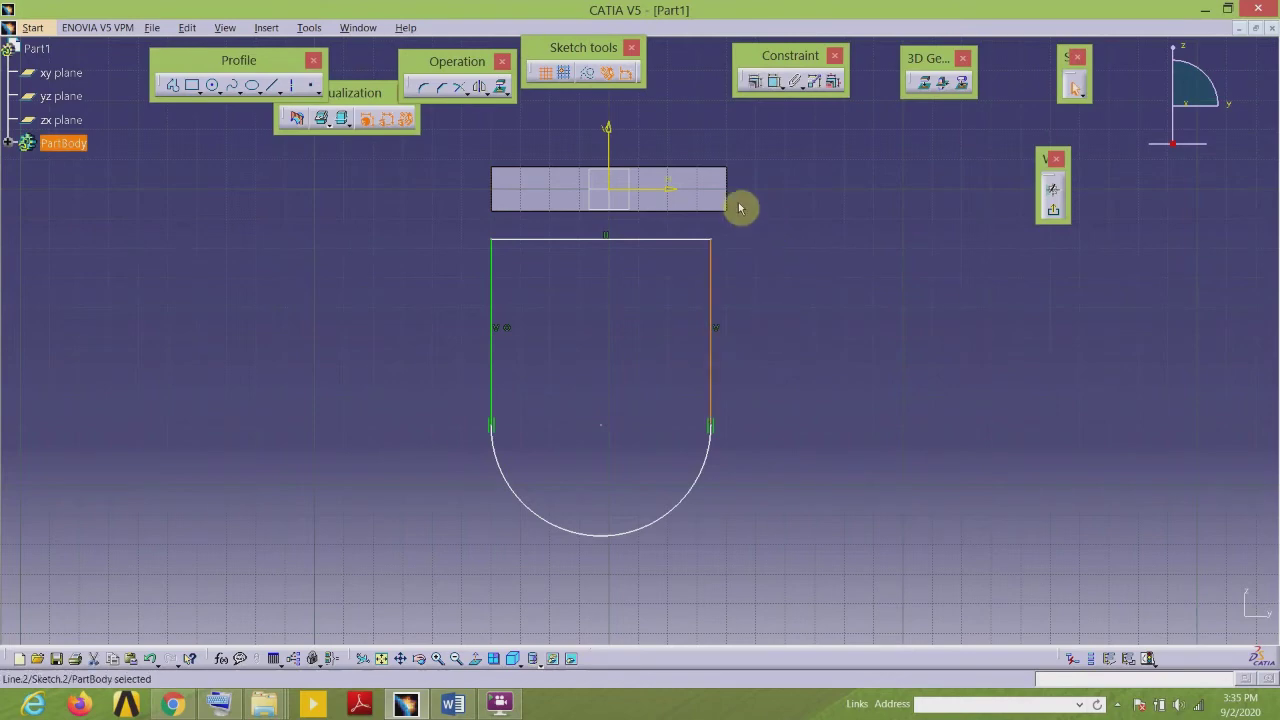
{"action": "left_click", "coordinate": [726, 198], "text": "ctrl"}
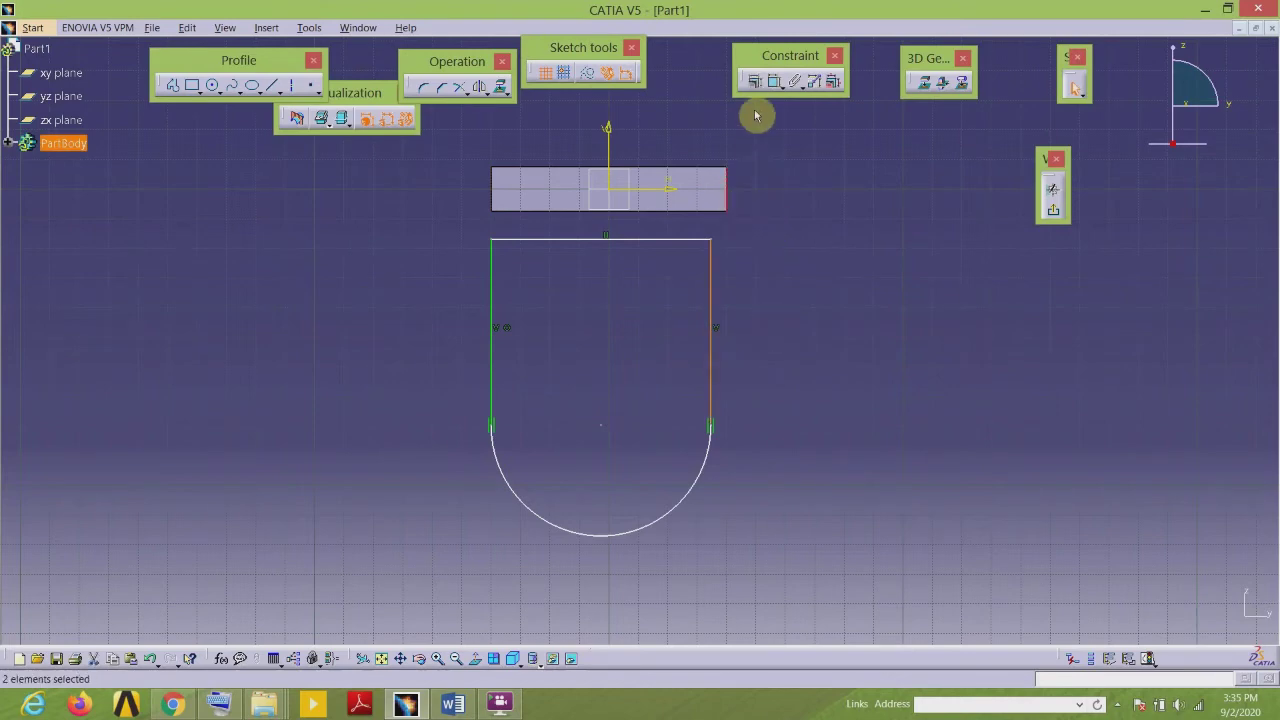
{"action": "left_click", "coordinate": [755, 81]}
{"action": "left_click", "coordinate": [905, 232]}
{"action": "left_click", "coordinate": [890, 389]}
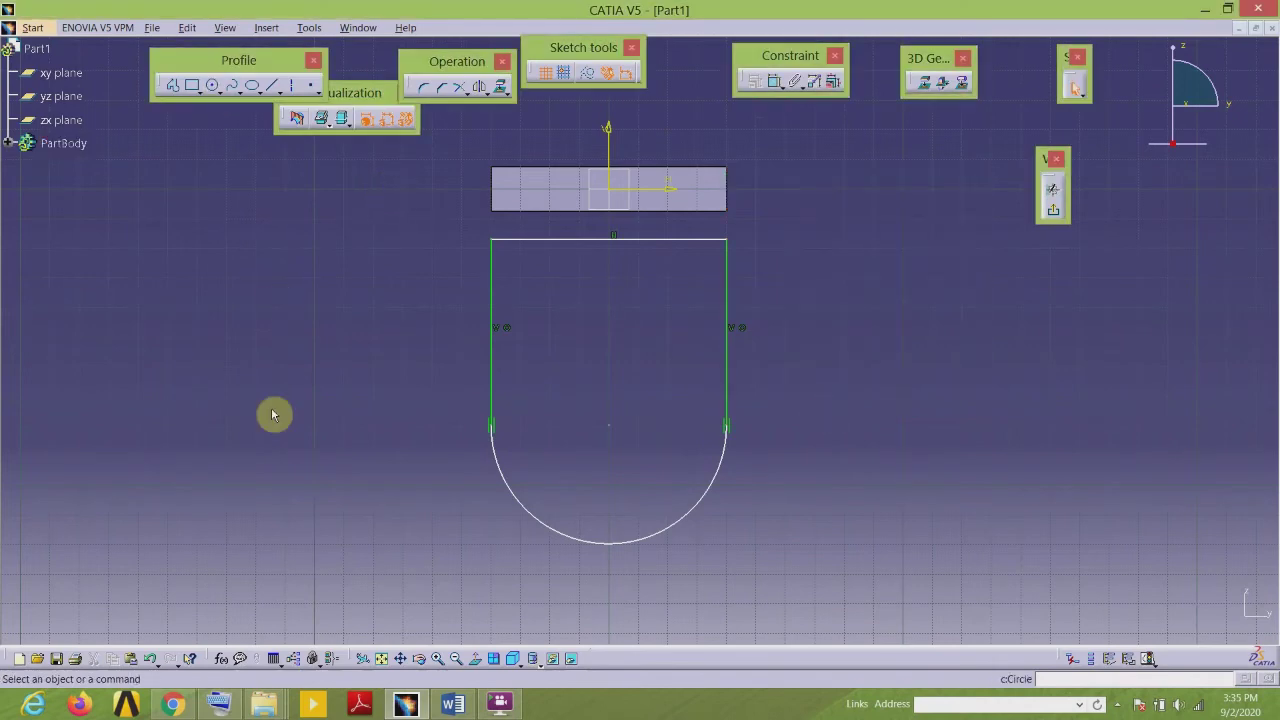
{"action": "left_click", "coordinate": [617, 429]}
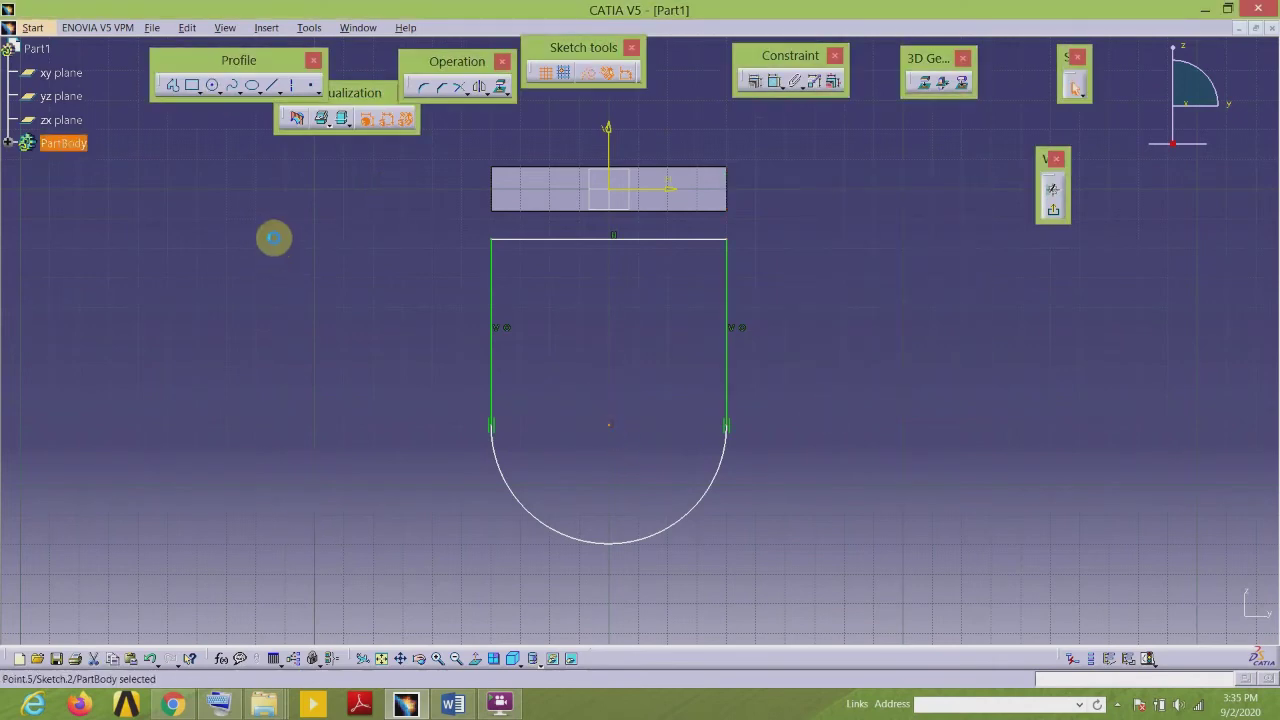
{"action": "left_click", "coordinate": [450, 705]}
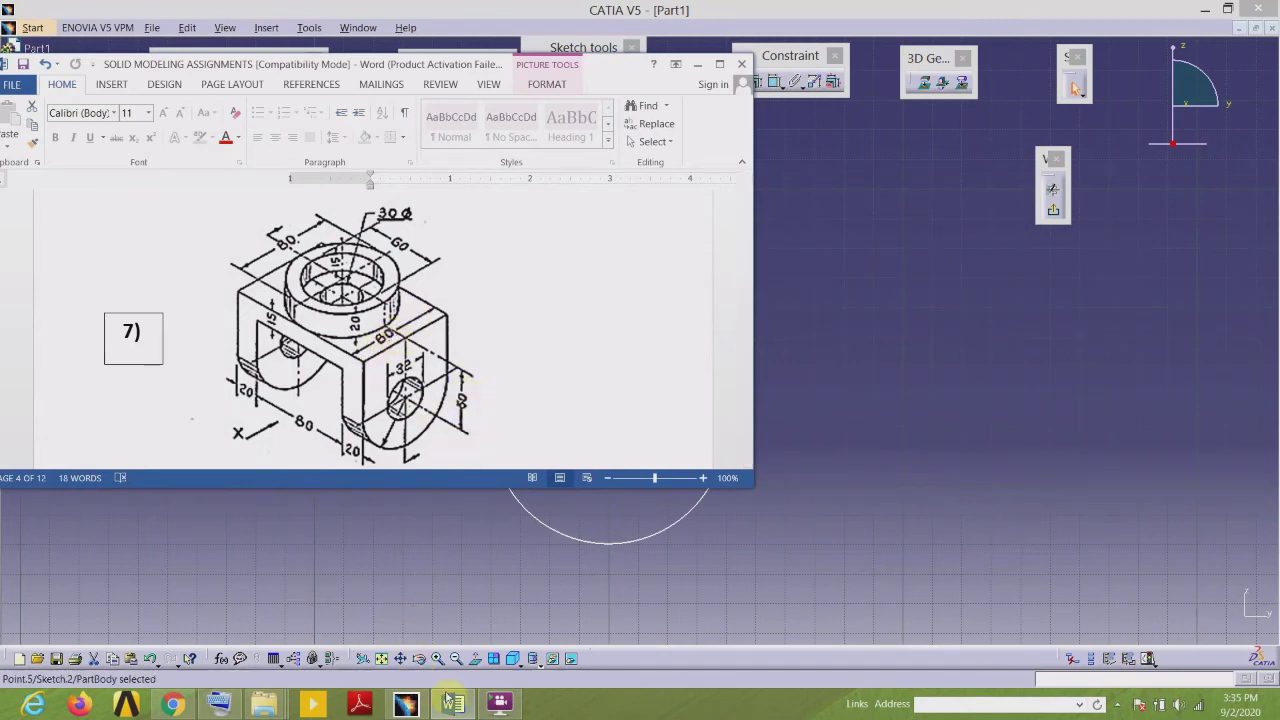
{"action": "left_click", "coordinate": [412, 705]}
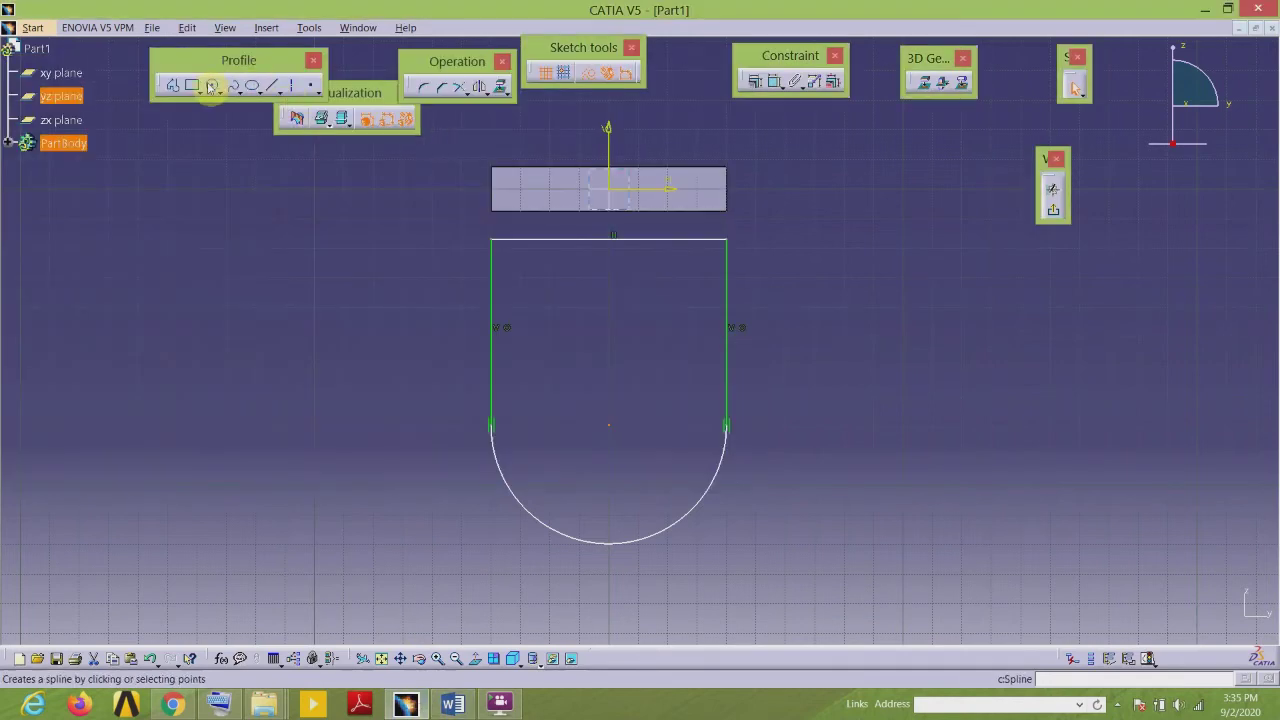
Step: Dimension the arc centre 50 mm from the base block's top edge
{"action": "left_click", "coordinate": [773, 84]}
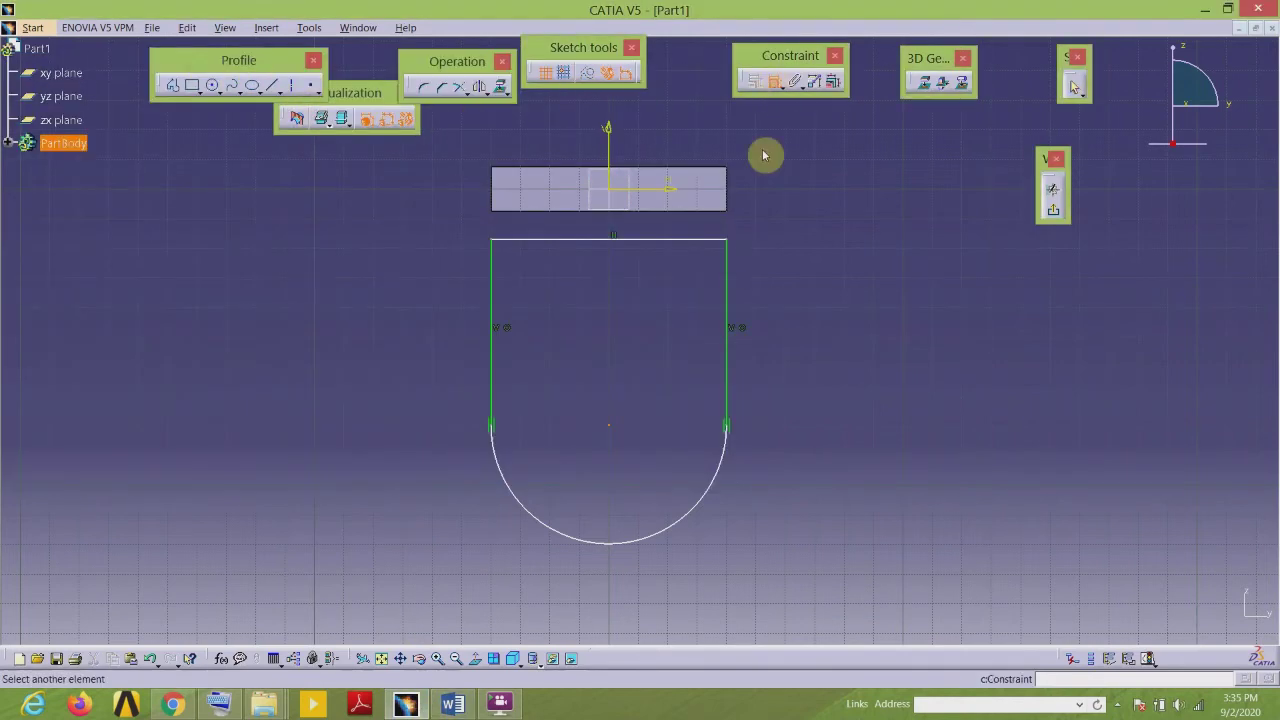
{"action": "left_click", "coordinate": [707, 173]}
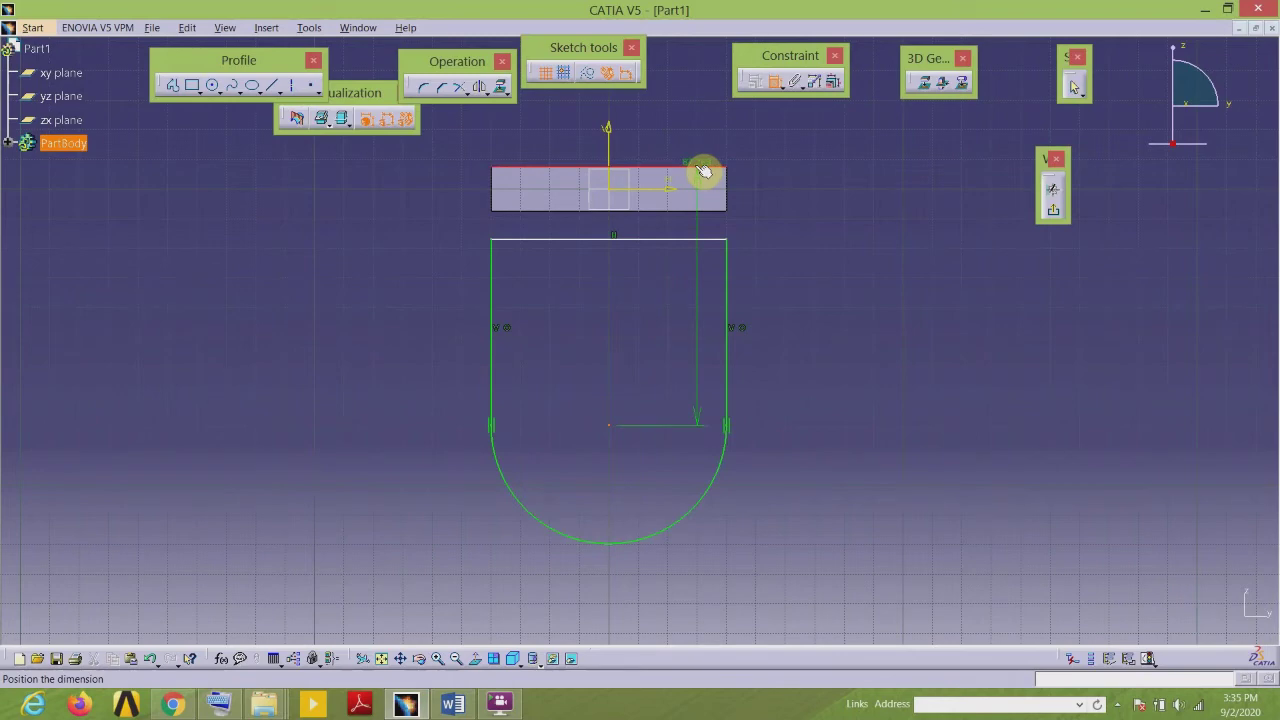
{"action": "left_click", "coordinate": [619, 428]}
{"action": "left_click", "coordinate": [790, 318]}
{"action": "double_click", "coordinate": [788, 312]}
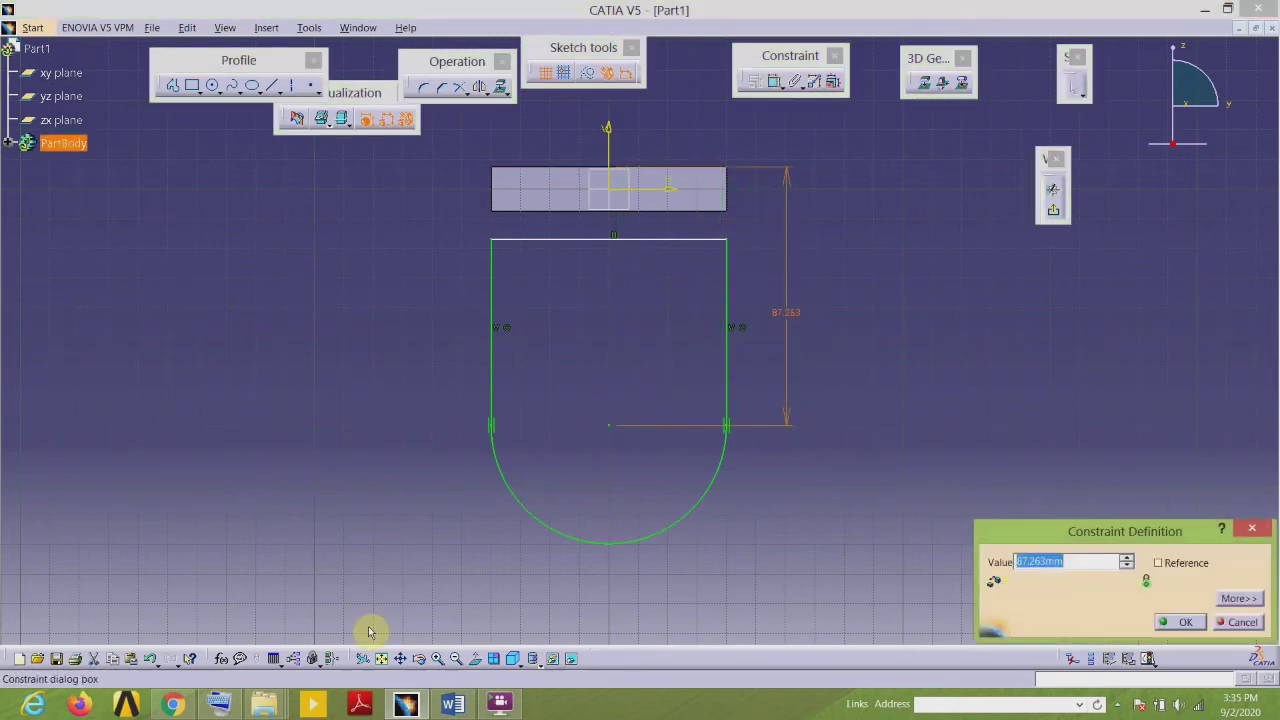
{"action": "left_click", "coordinate": [221, 704]}
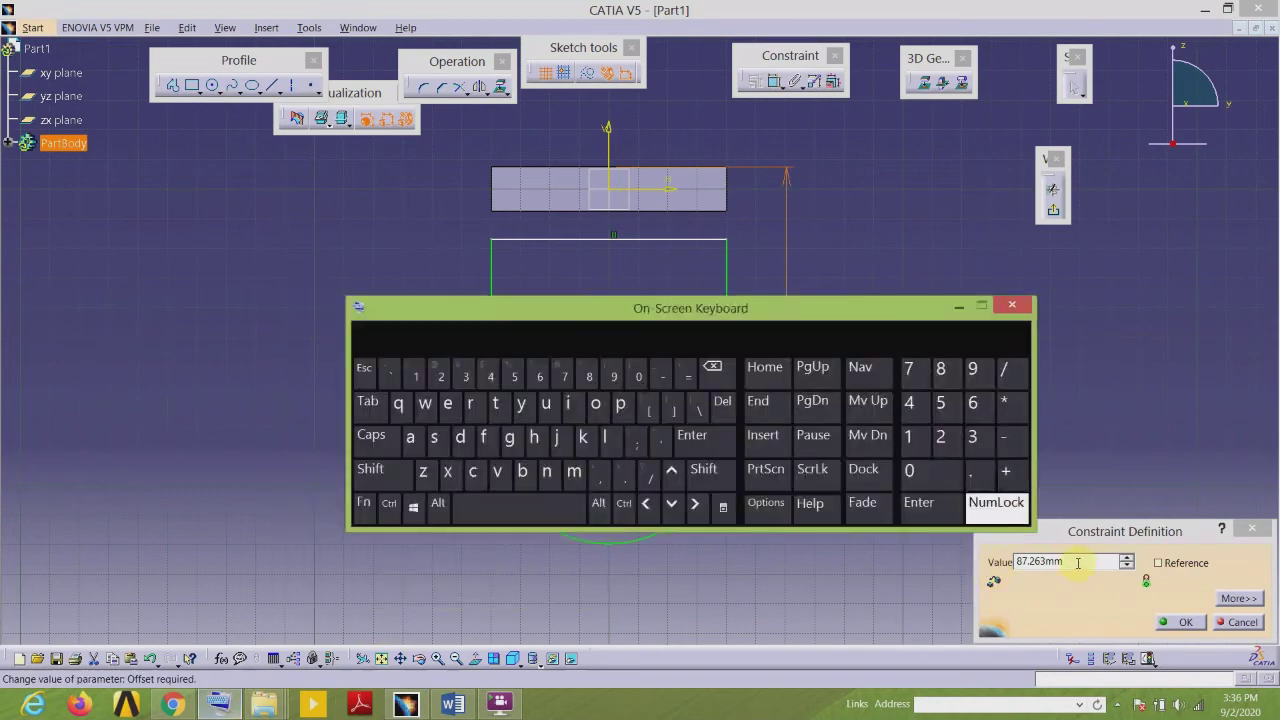
{"action": "left_click", "coordinate": [1076, 562]}
{"action": "left_click", "coordinate": [940, 403]}
{"action": "left_click", "coordinate": [909, 470]}
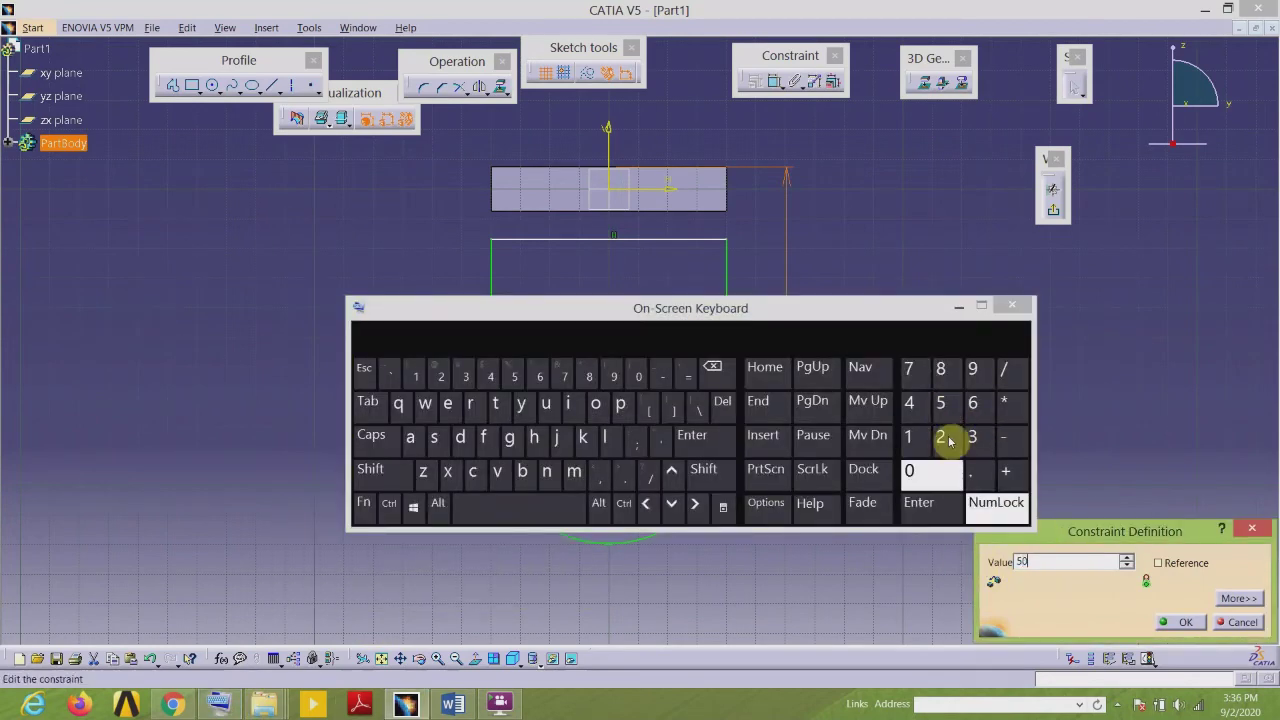
{"action": "left_click", "coordinate": [958, 307]}
{"action": "left_click", "coordinate": [1180, 622]}
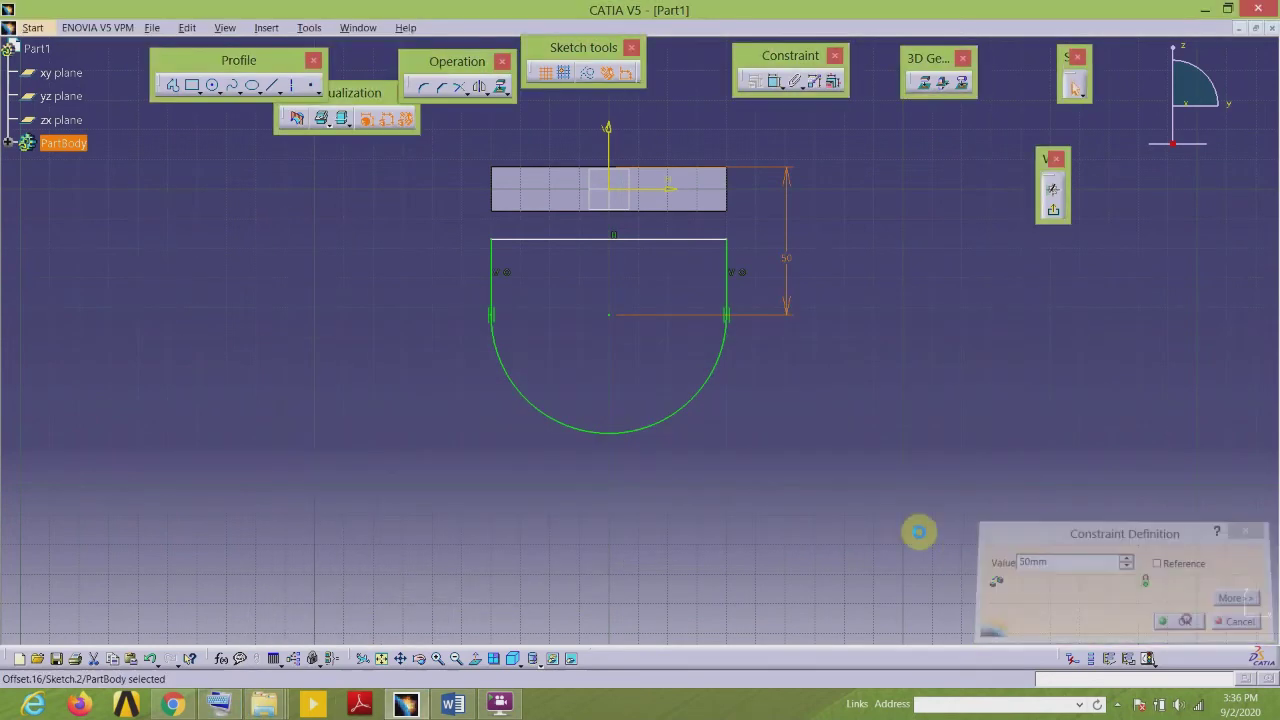
Step: Make the profile's top line coincide with the block's bottom edge and exit the sketch
{"action": "left_click", "coordinate": [652, 240]}
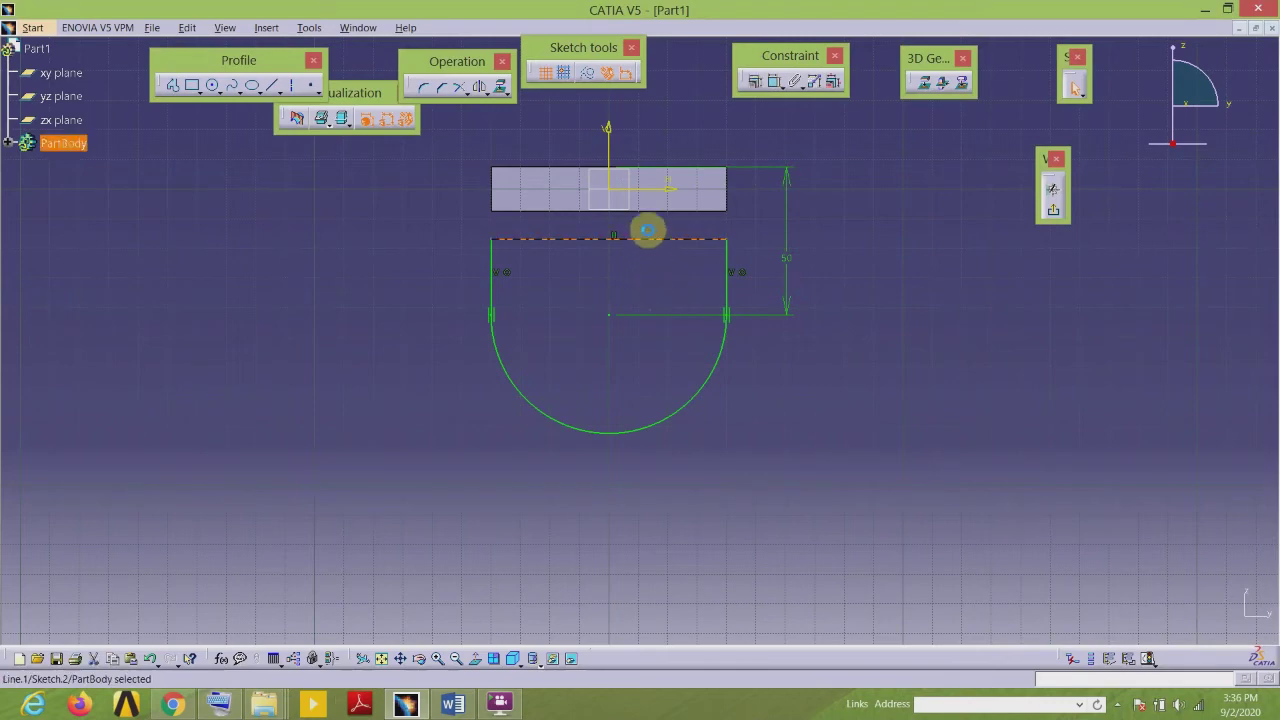
{"action": "left_click", "coordinate": [652, 211], "text": "ctrl"}
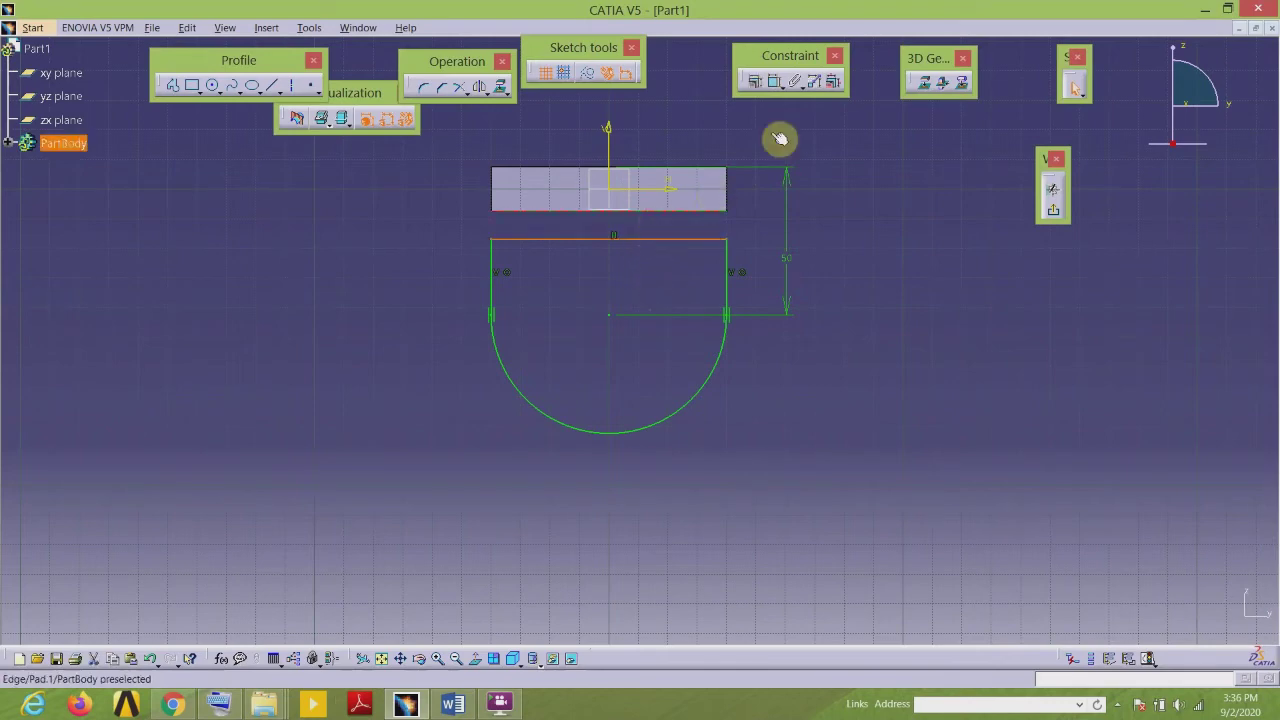
{"action": "left_click", "coordinate": [773, 82]}
{"action": "left_click", "coordinate": [909, 233]}
{"action": "left_click", "coordinate": [891, 389]}
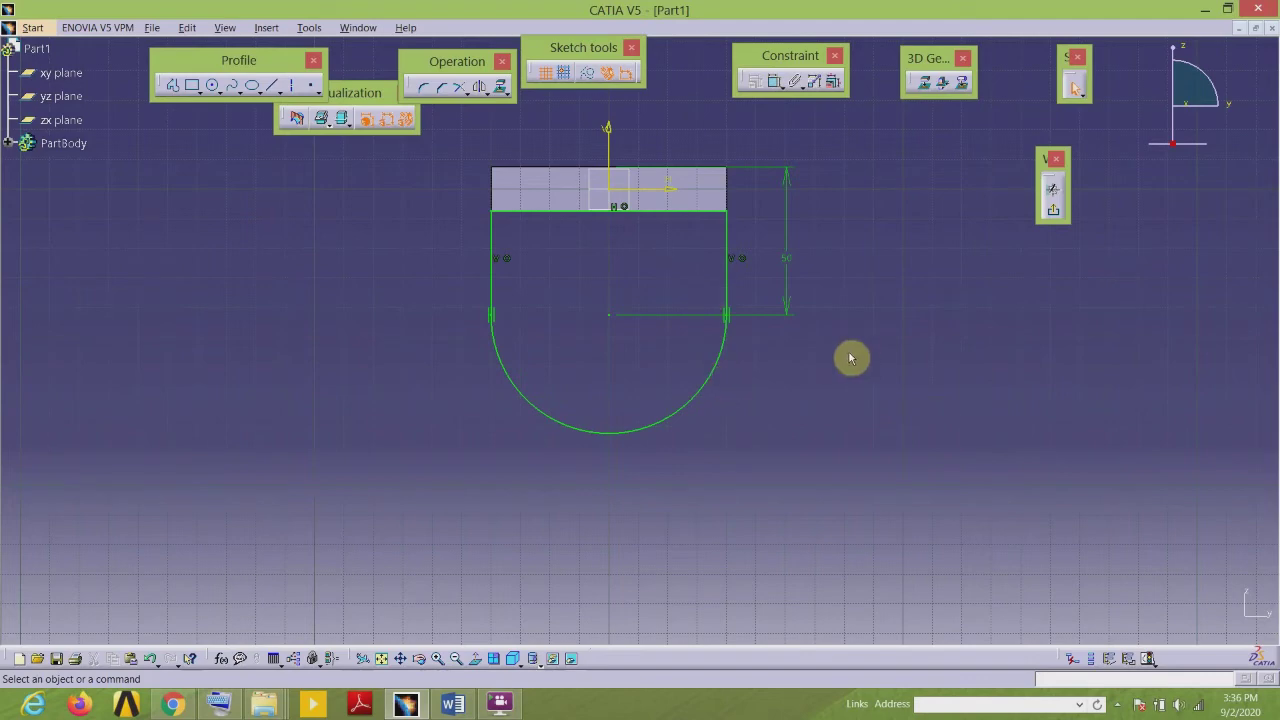
{"action": "left_click", "coordinate": [1053, 209]}
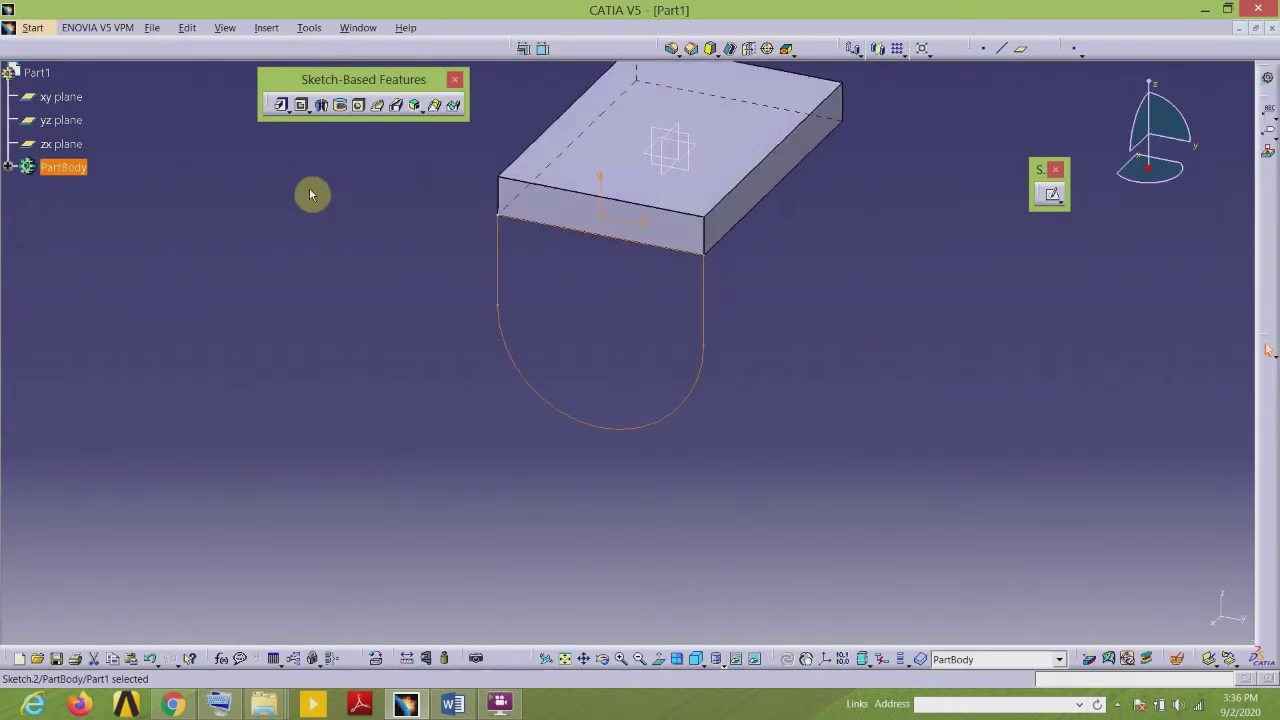
Step: Pad Sketch.2 20 mm in the reversed direction to form the half-round leg
{"action": "left_click", "coordinate": [281, 107]}
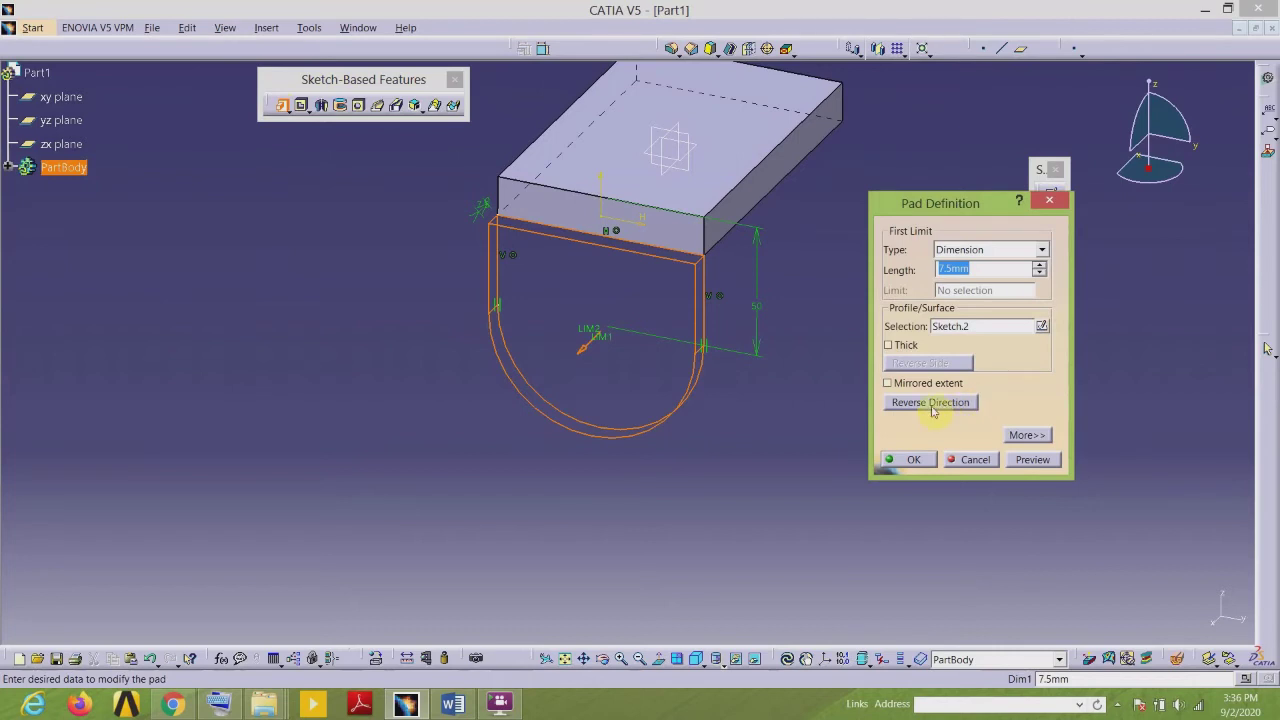
{"action": "left_click", "coordinate": [933, 405]}
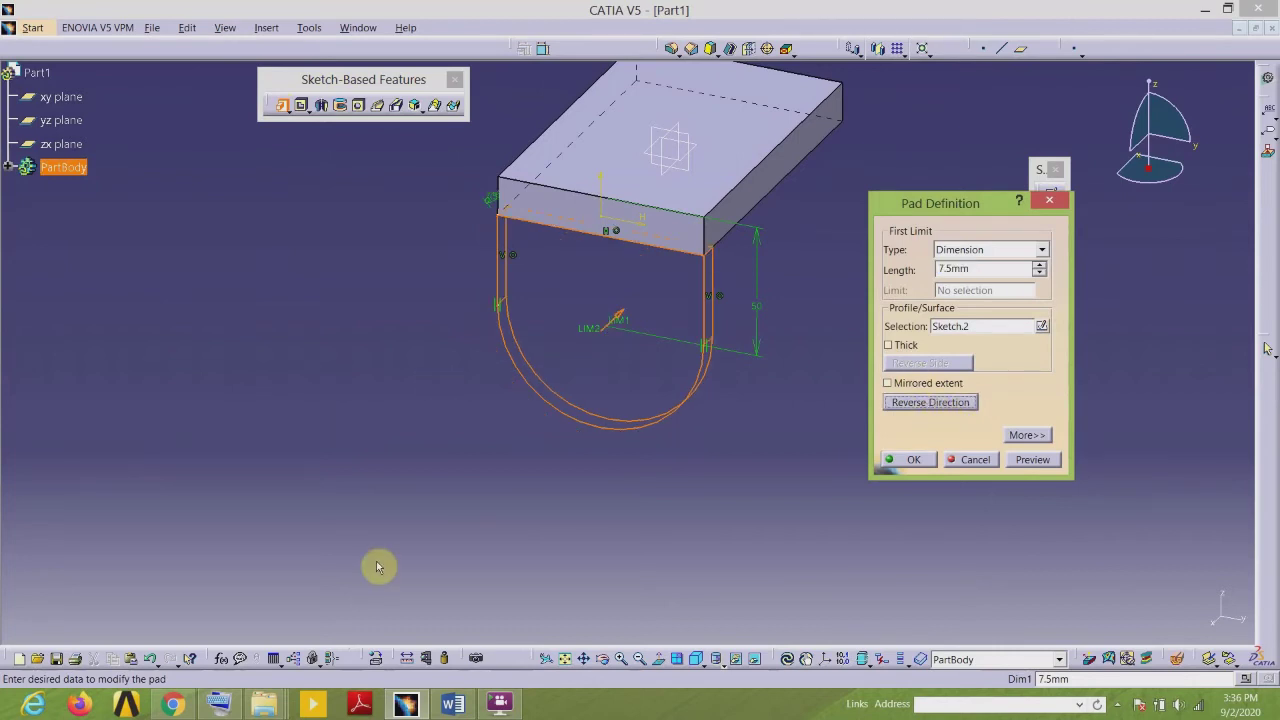
{"action": "left_click", "coordinate": [453, 704]}
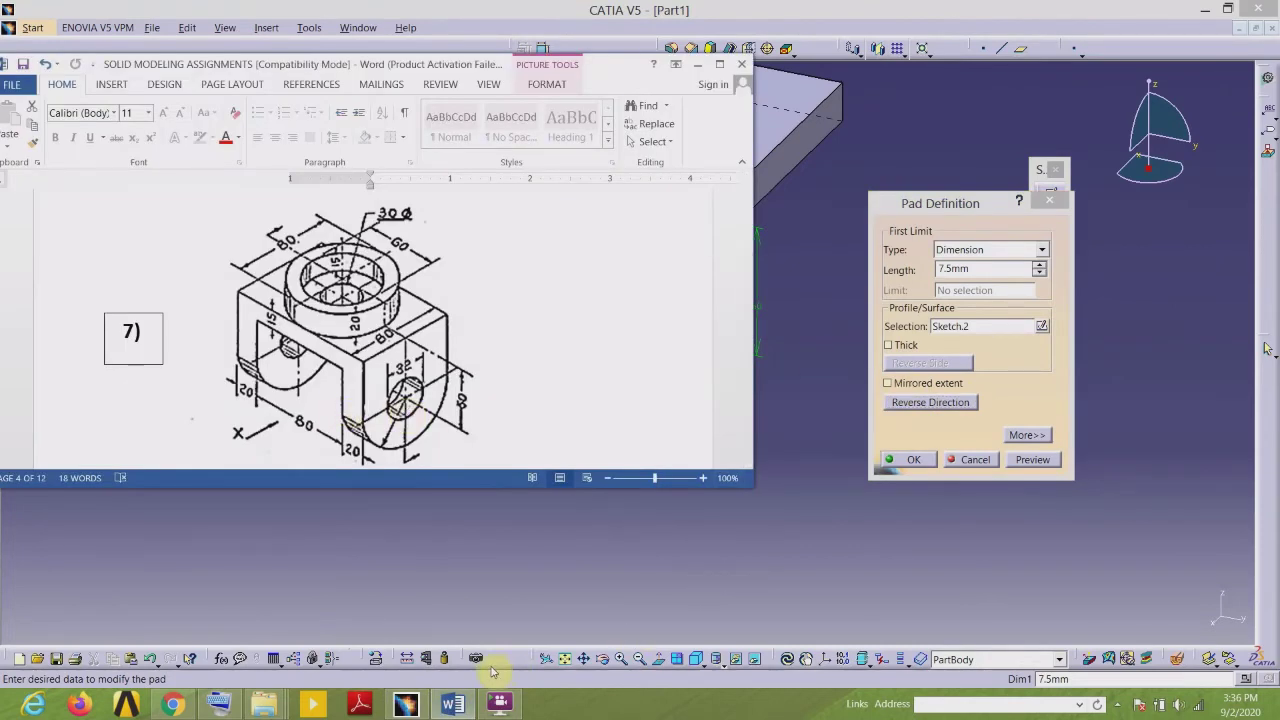
{"action": "left_click", "coordinate": [978, 269]}
{"action": "double_click", "coordinate": [978, 269]}
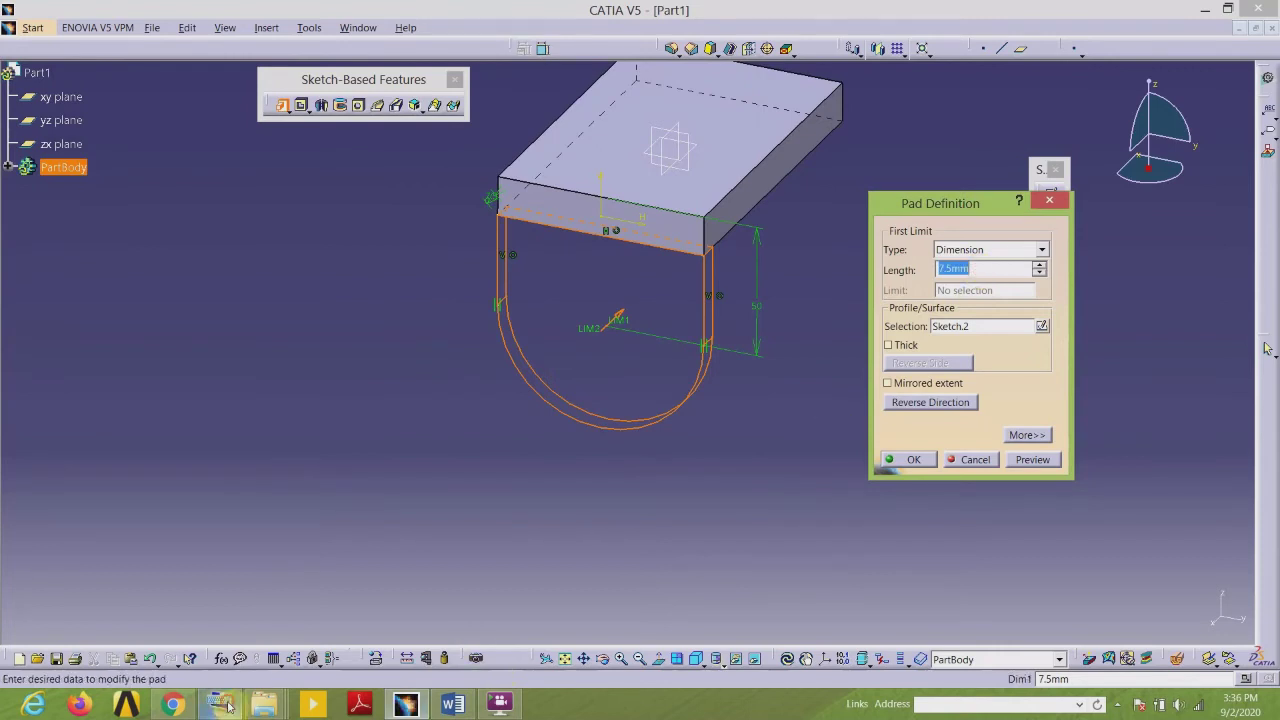
{"action": "key", "text": "super+ctrl+o"}
{"action": "left_click", "coordinate": [975, 270]}
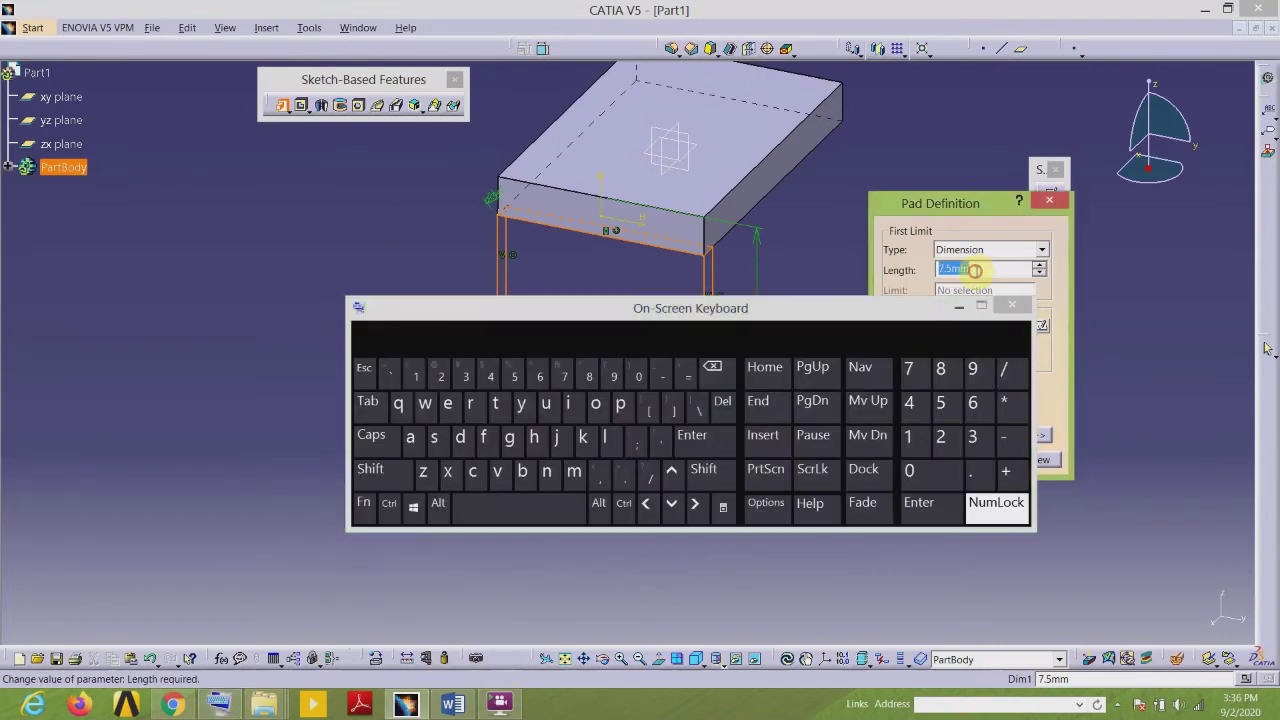
{"action": "left_click", "coordinate": [940, 436]}
{"action": "left_click", "coordinate": [909, 470]}
{"action": "left_click", "coordinate": [959, 306]}
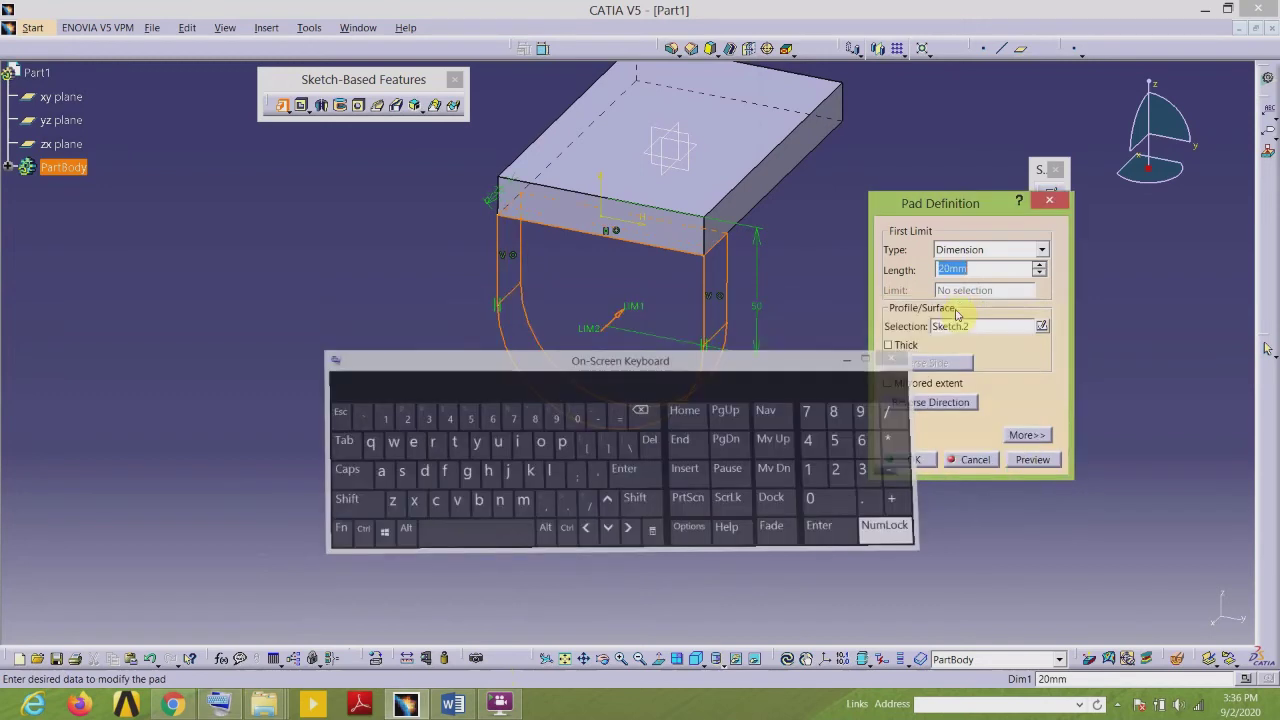
{"action": "left_click", "coordinate": [915, 459]}
{"action": "middle_click_drag", "start_coordinate": [790, 406], "coordinate": [900, 229]}
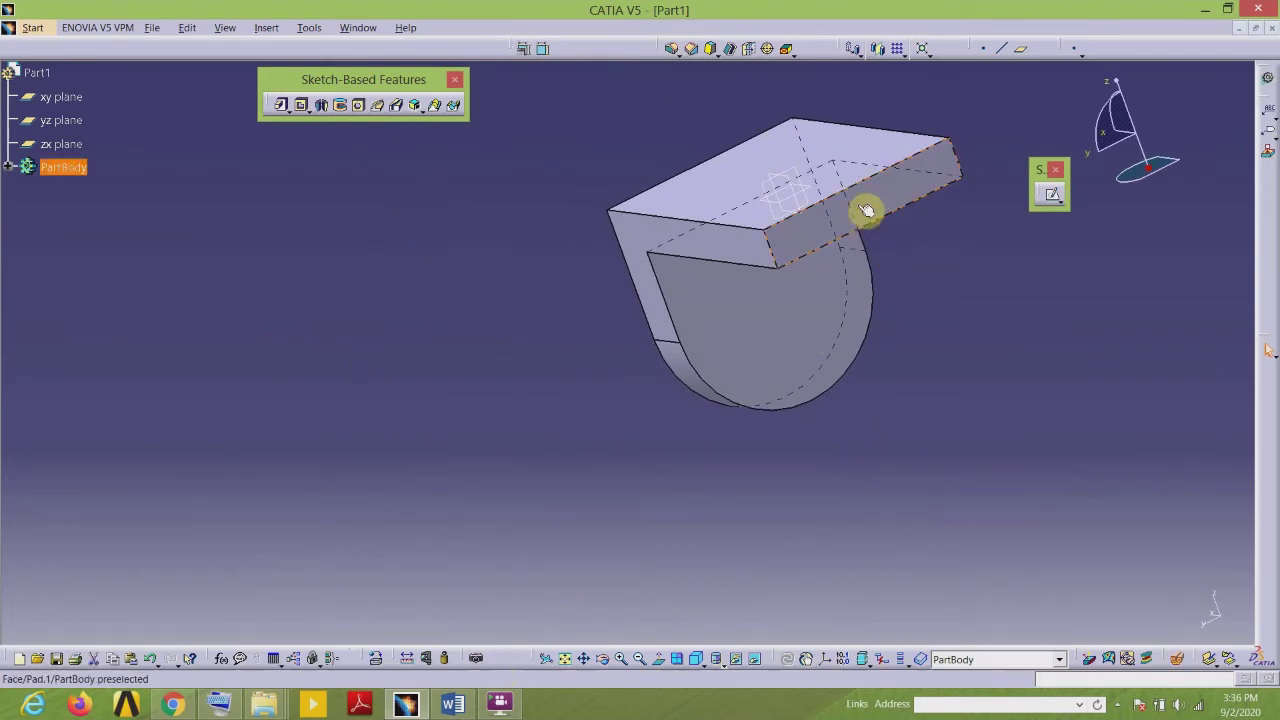
Step: Sketch on the block's end face, projecting the Pad.2 face outline into Sketch.3
{"action": "left_click", "coordinate": [861, 218]}
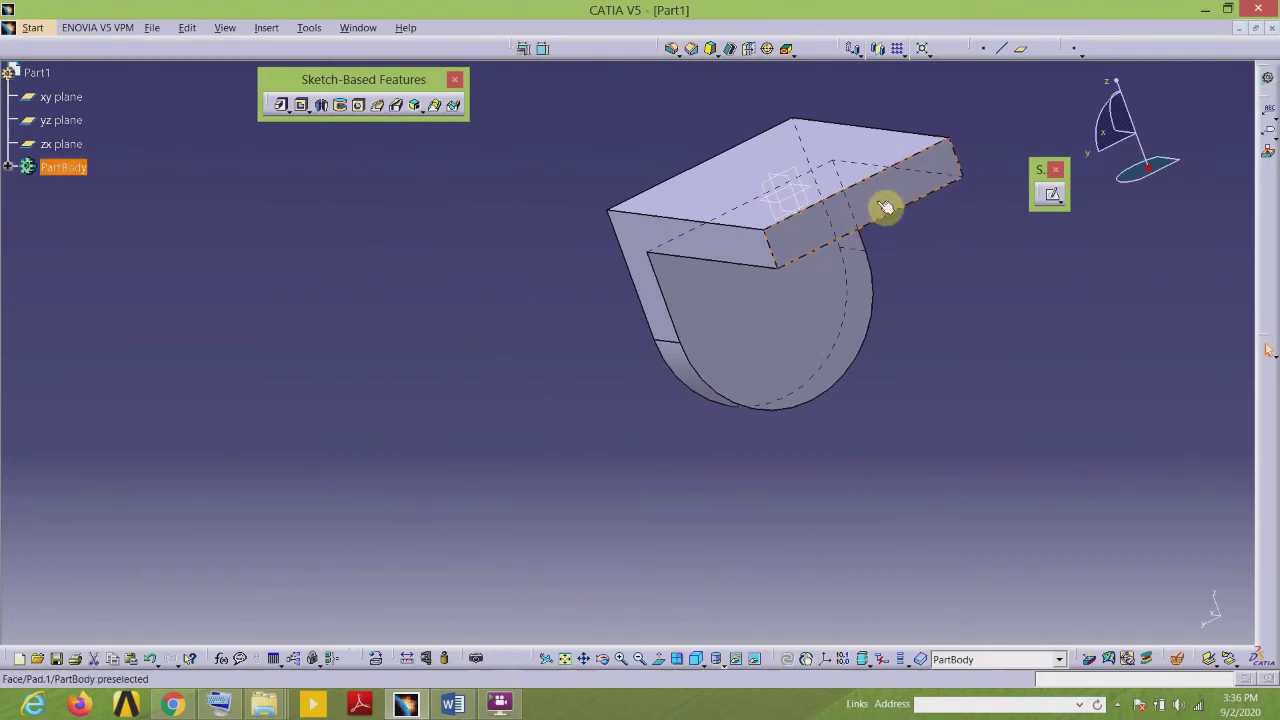
{"action": "left_click", "coordinate": [1054, 198]}
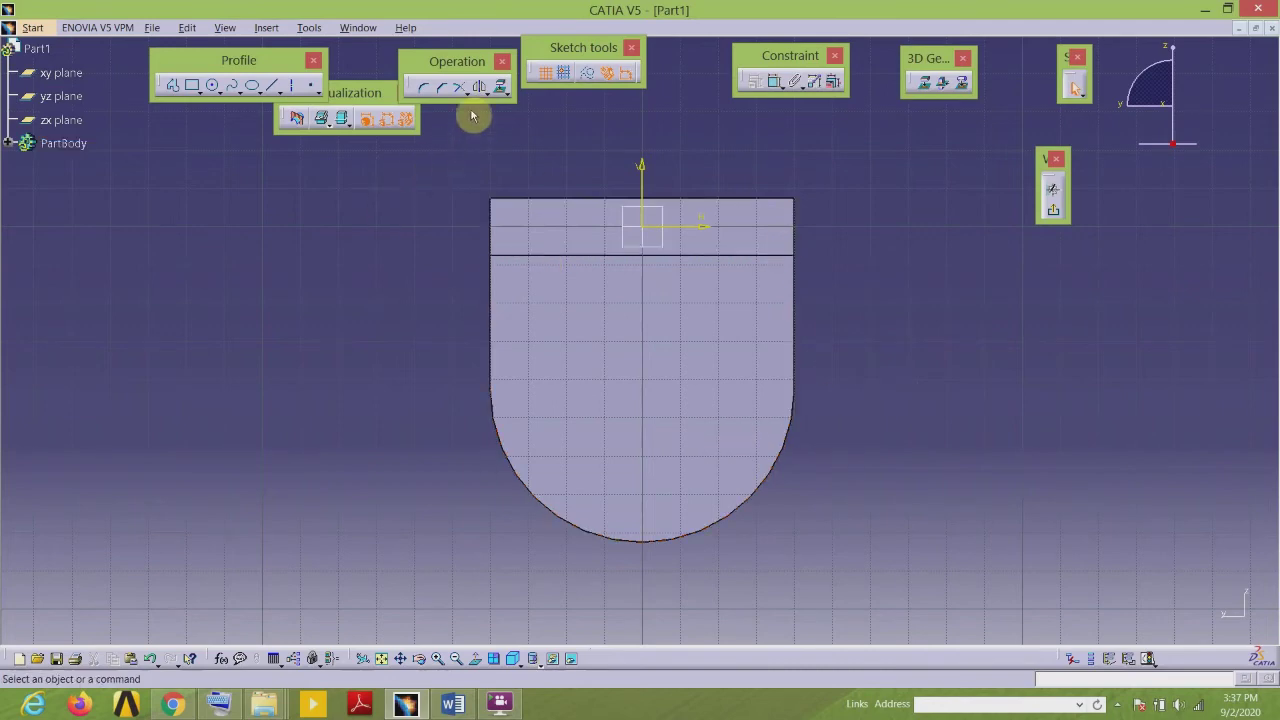
{"action": "left_click_drag", "start_coordinate": [434, 57], "coordinate": [130, 237]}
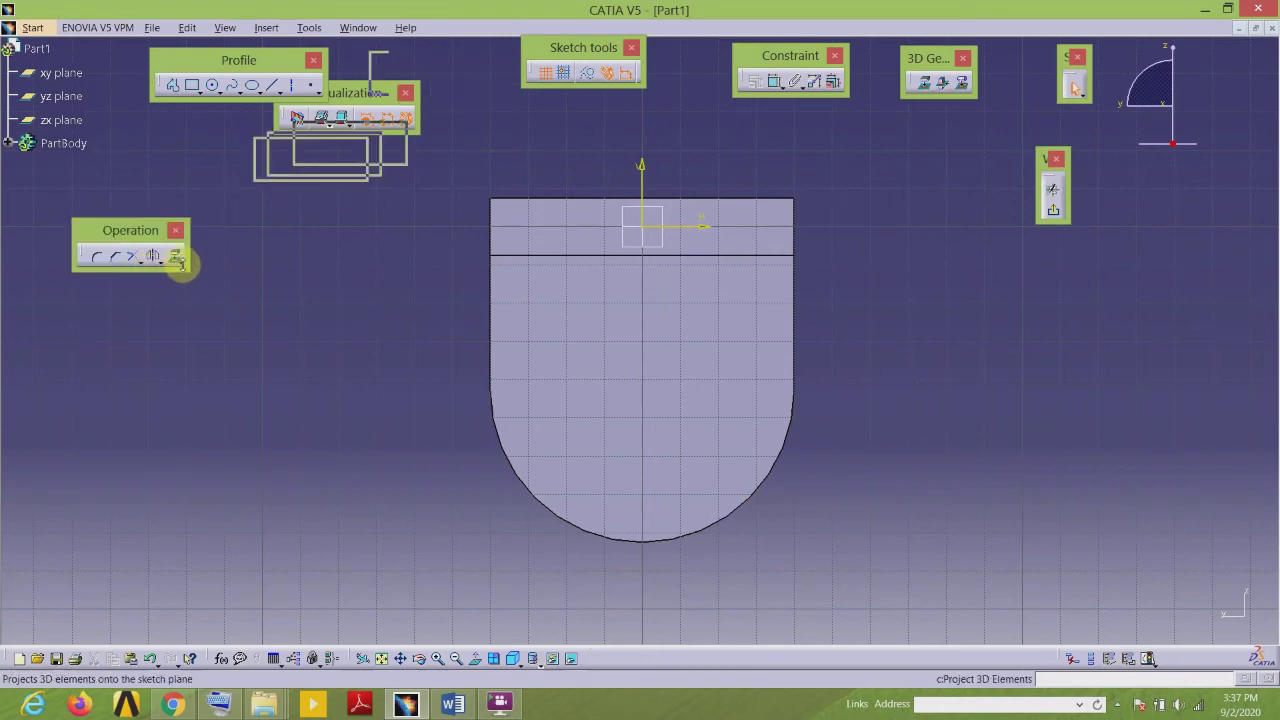
{"action": "left_click", "coordinate": [176, 259]}
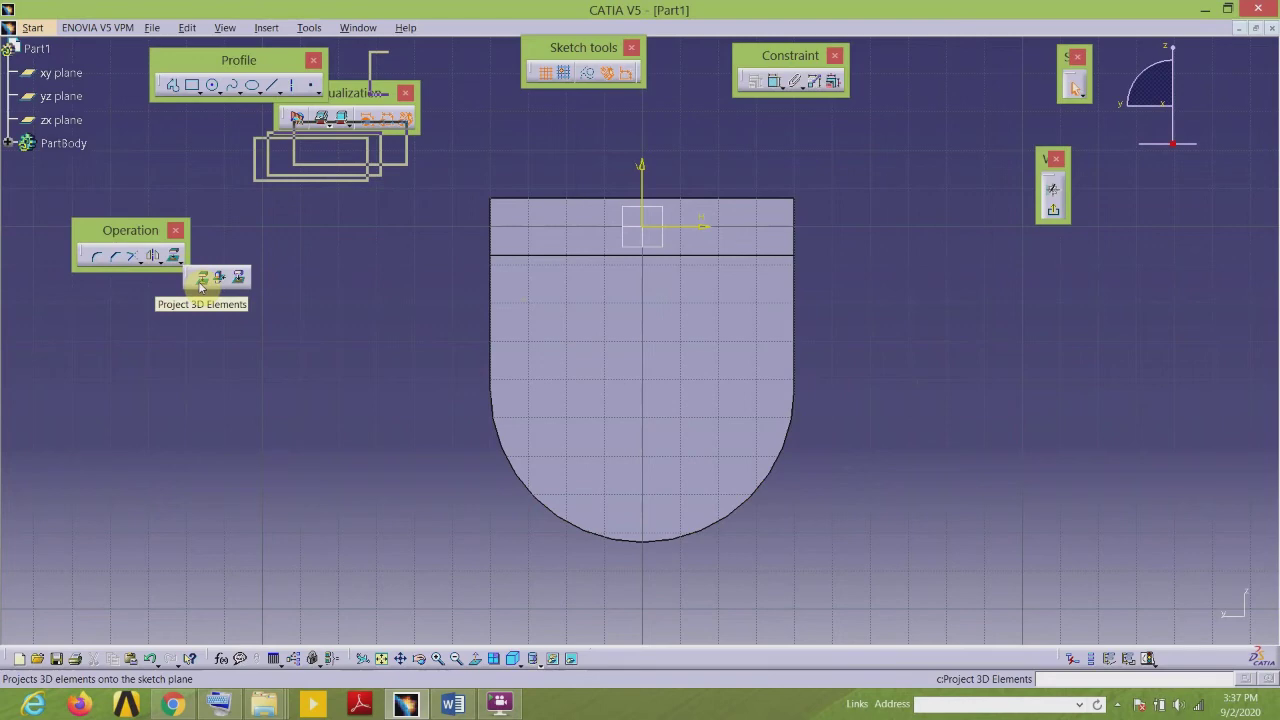
{"action": "left_click", "coordinate": [201, 283]}
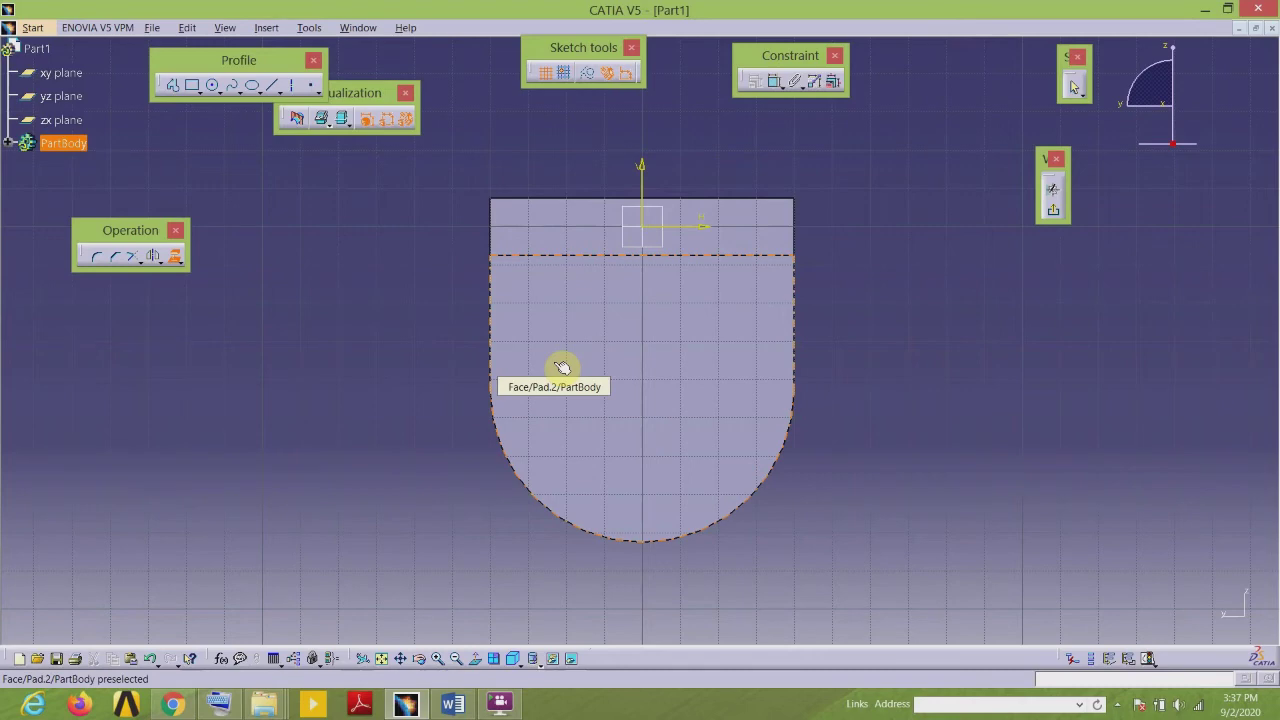
{"action": "left_click", "coordinate": [563, 368]}
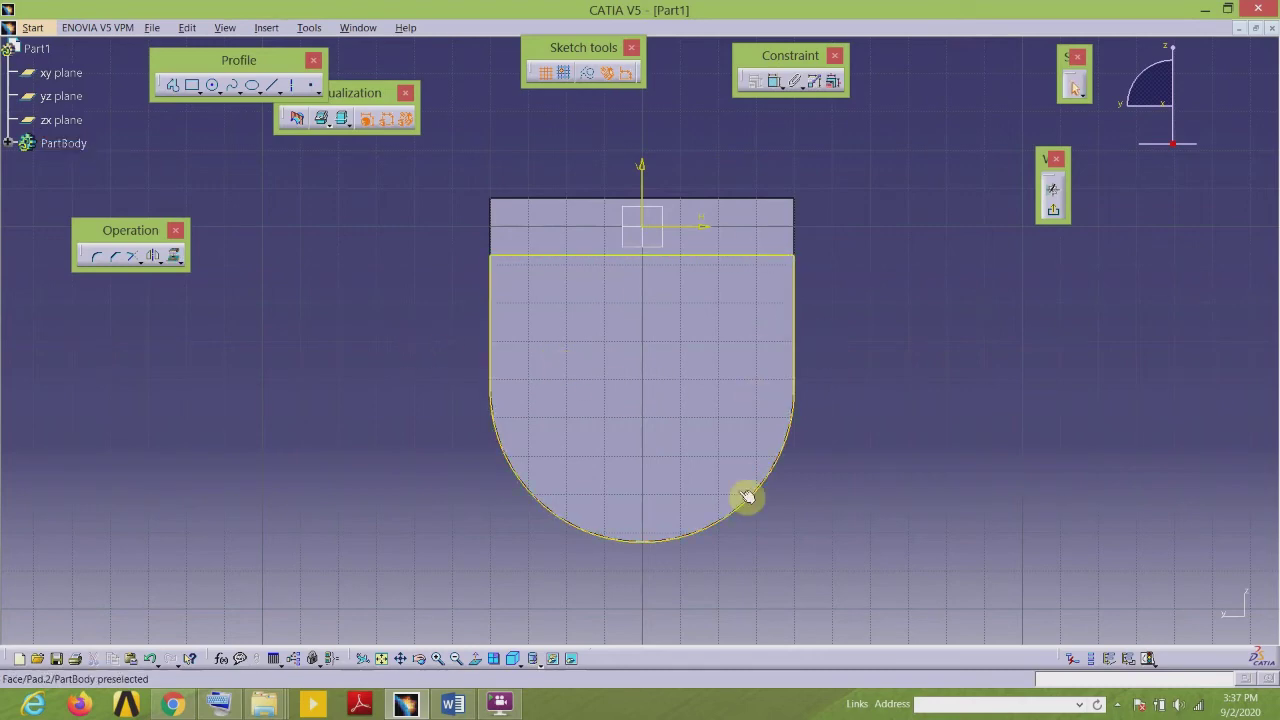
{"action": "left_click", "coordinate": [1053, 211]}
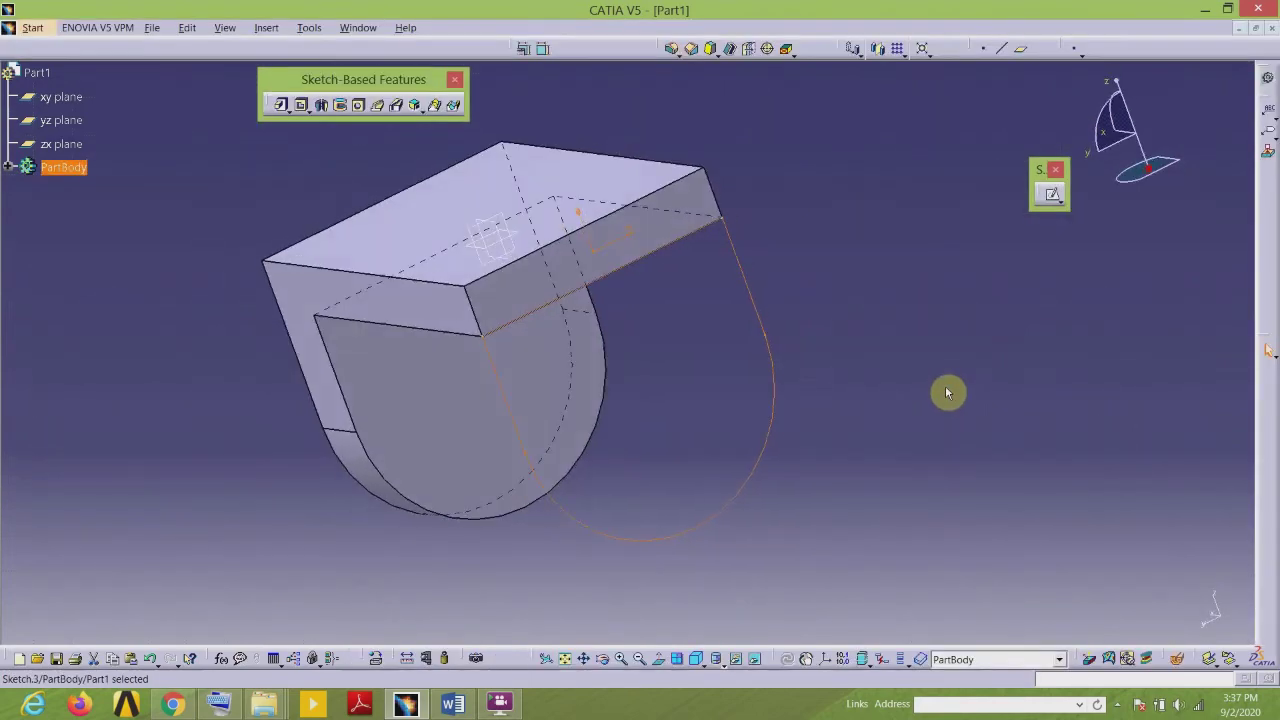
Step: Pad Sketch.3 20 mm in the reversed direction as Pad.3, the second leg
{"action": "left_click", "coordinate": [282, 106]}
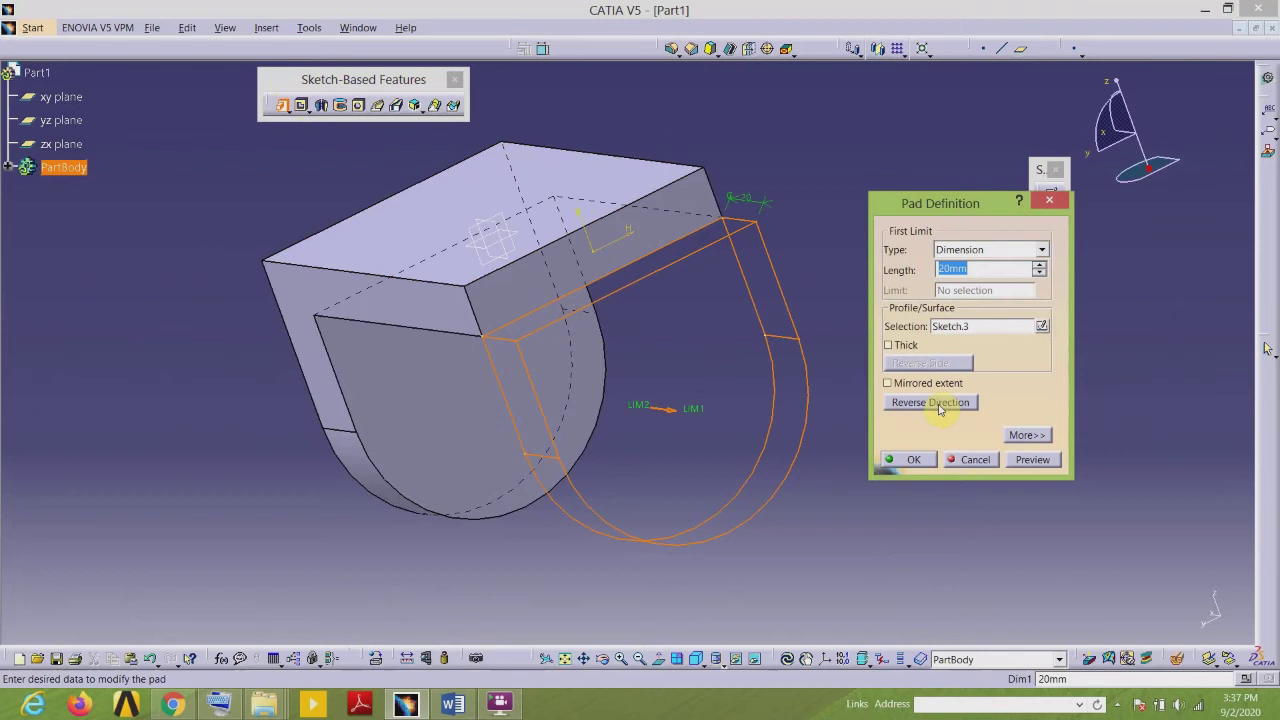
{"action": "left_click", "coordinate": [930, 402]}
{"action": "left_click", "coordinate": [913, 462]}
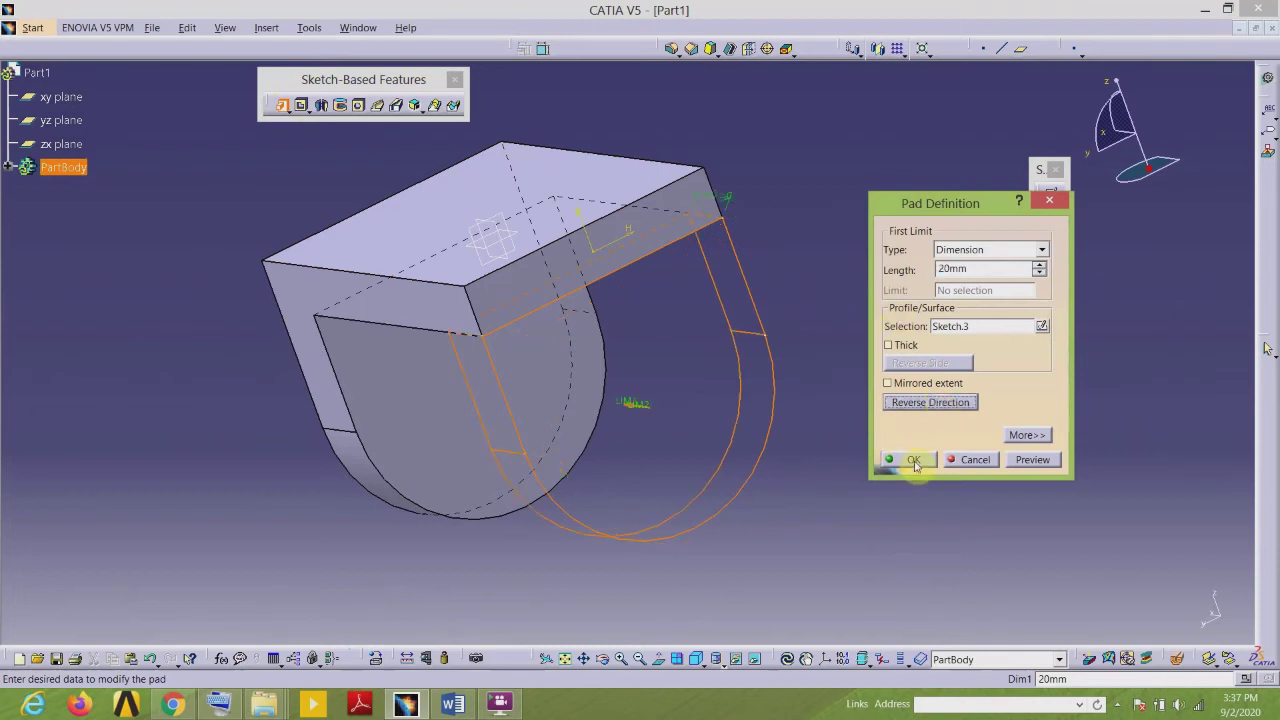
{"action": "double_click", "coordinate": [960, 268]}
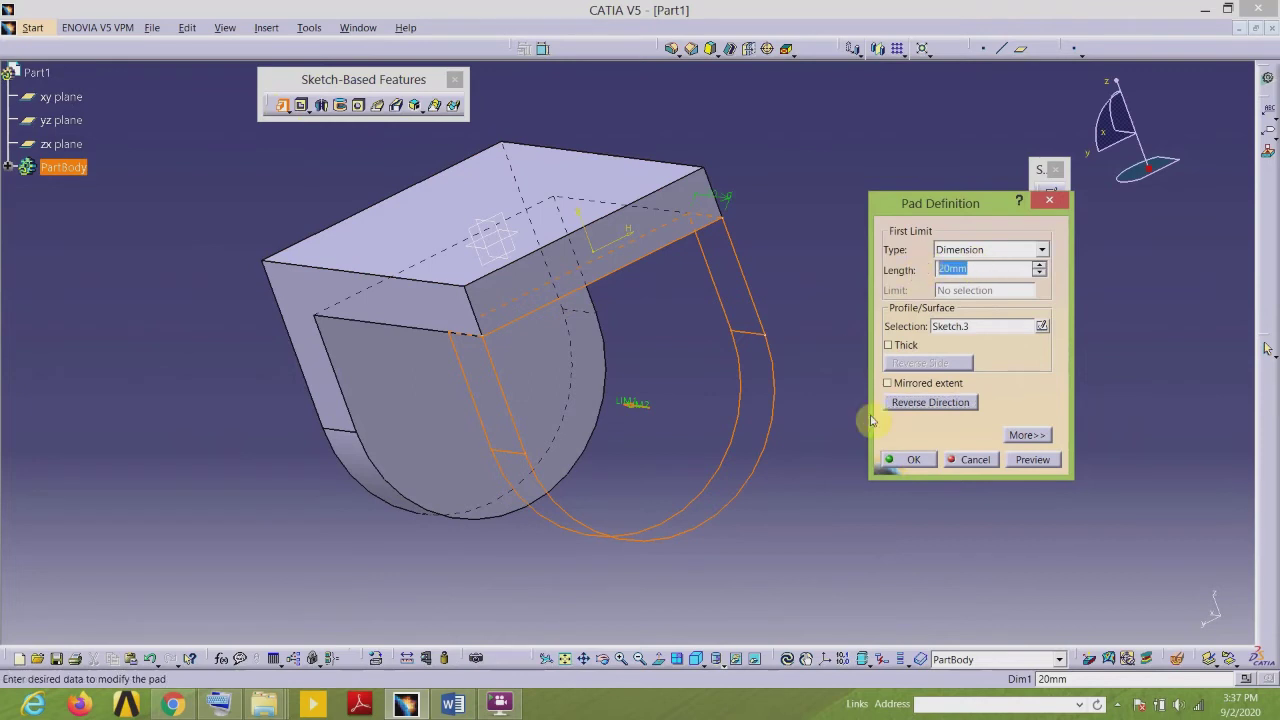
{"action": "left_click", "coordinate": [917, 461]}
{"action": "middle_click_drag", "start_coordinate": [208, 363], "coordinate": [663, 374]}
{"action": "left_click", "coordinate": [877, 361]}
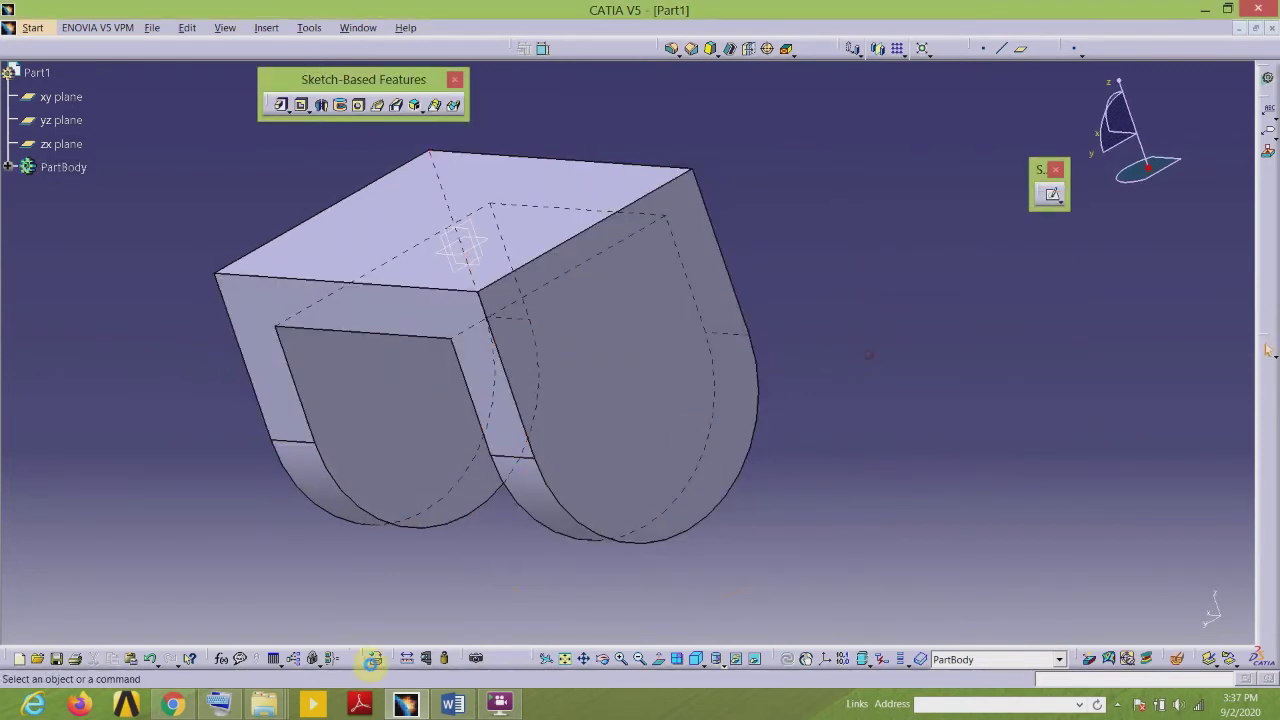
{"action": "left_click", "coordinate": [499, 704]}
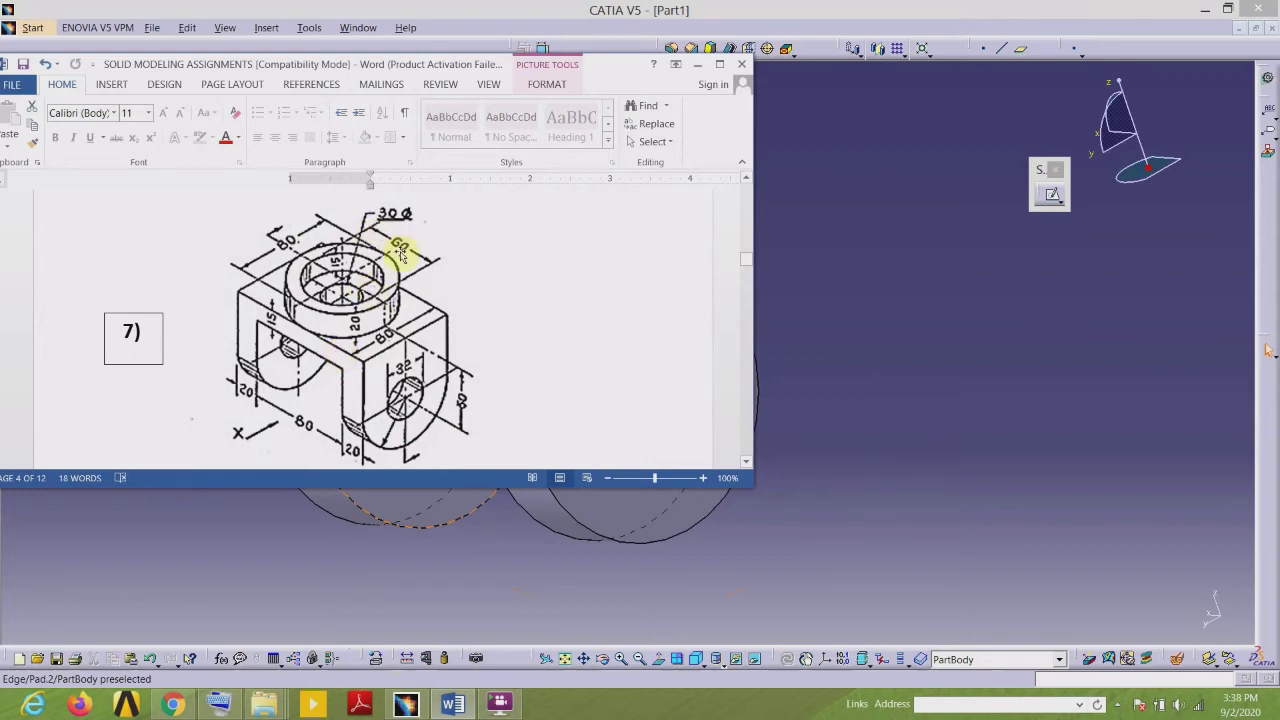
{"action": "left_click", "coordinate": [598, 570]}
{"action": "left_click", "coordinate": [508, 225]}
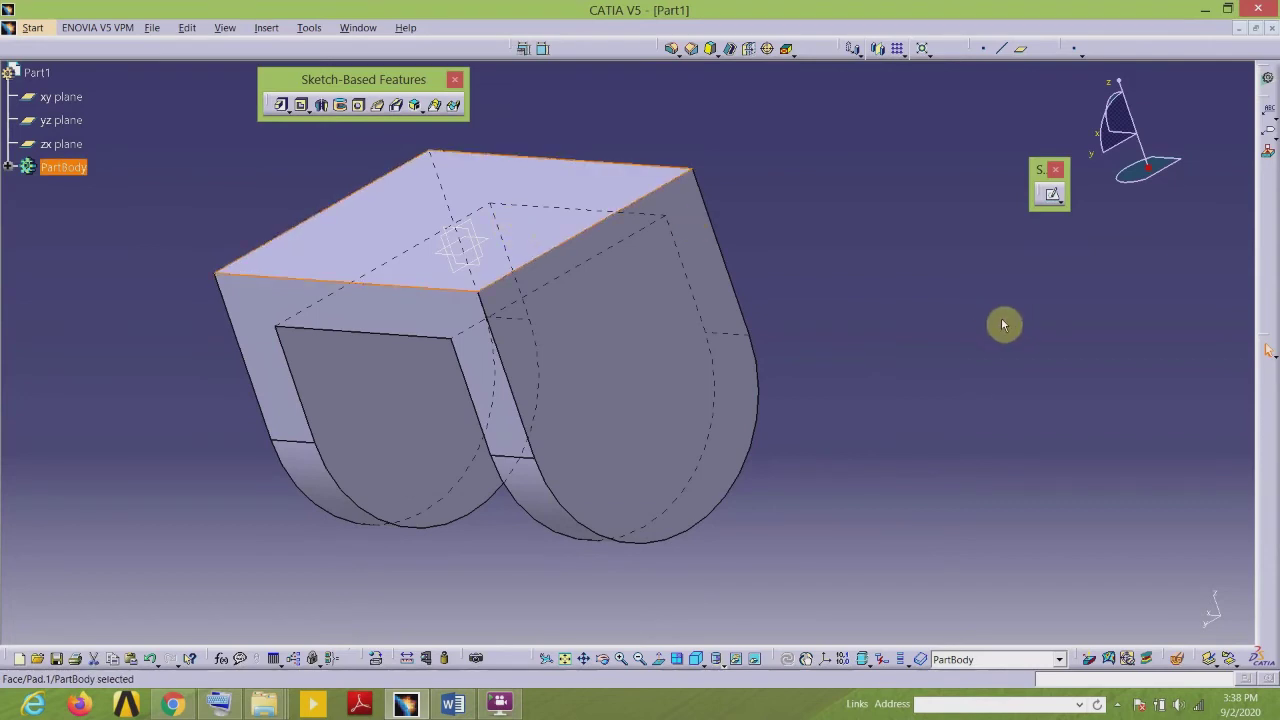
Step: Start a sketch on the top face and draw a circle beside it
{"action": "left_click", "coordinate": [1054, 199]}
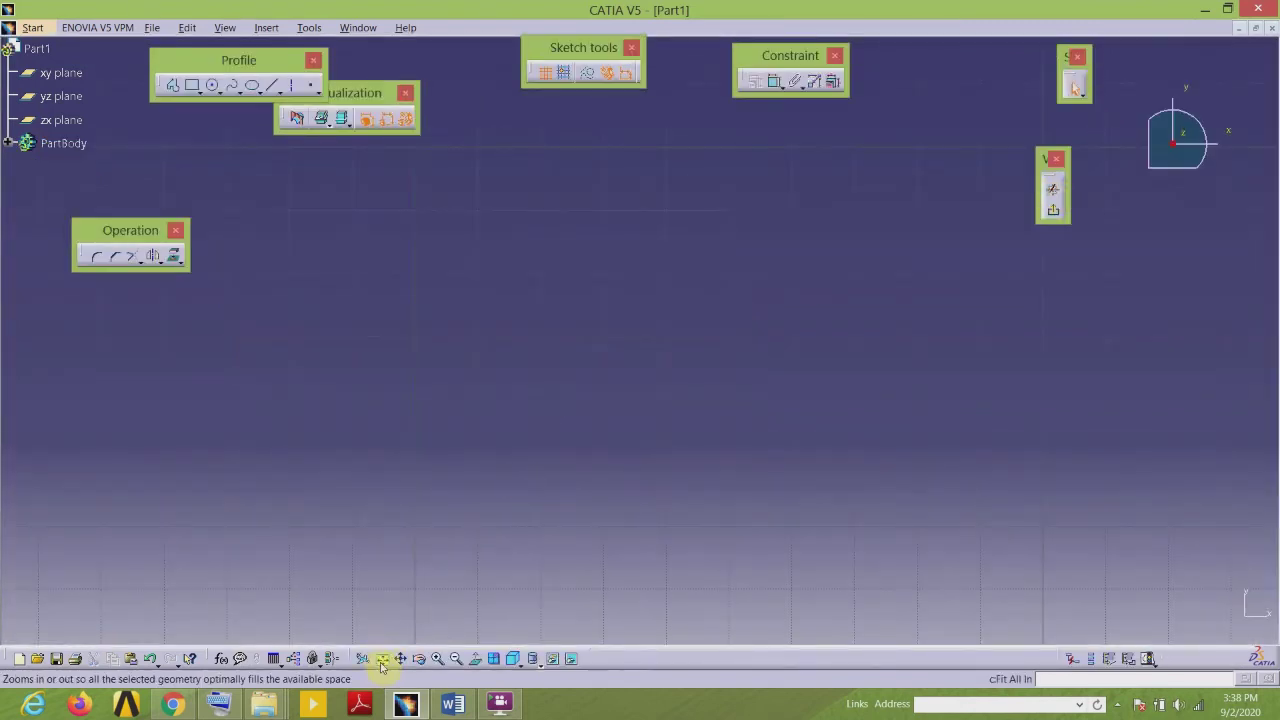
{"action": "left_click", "coordinate": [381, 660]}
{"action": "middle_click_drag", "start_coordinate": [618, 560], "coordinate": [495, 514]}
{"action": "left_click", "coordinate": [213, 86]}
{"action": "left_click", "coordinate": [872, 368]}
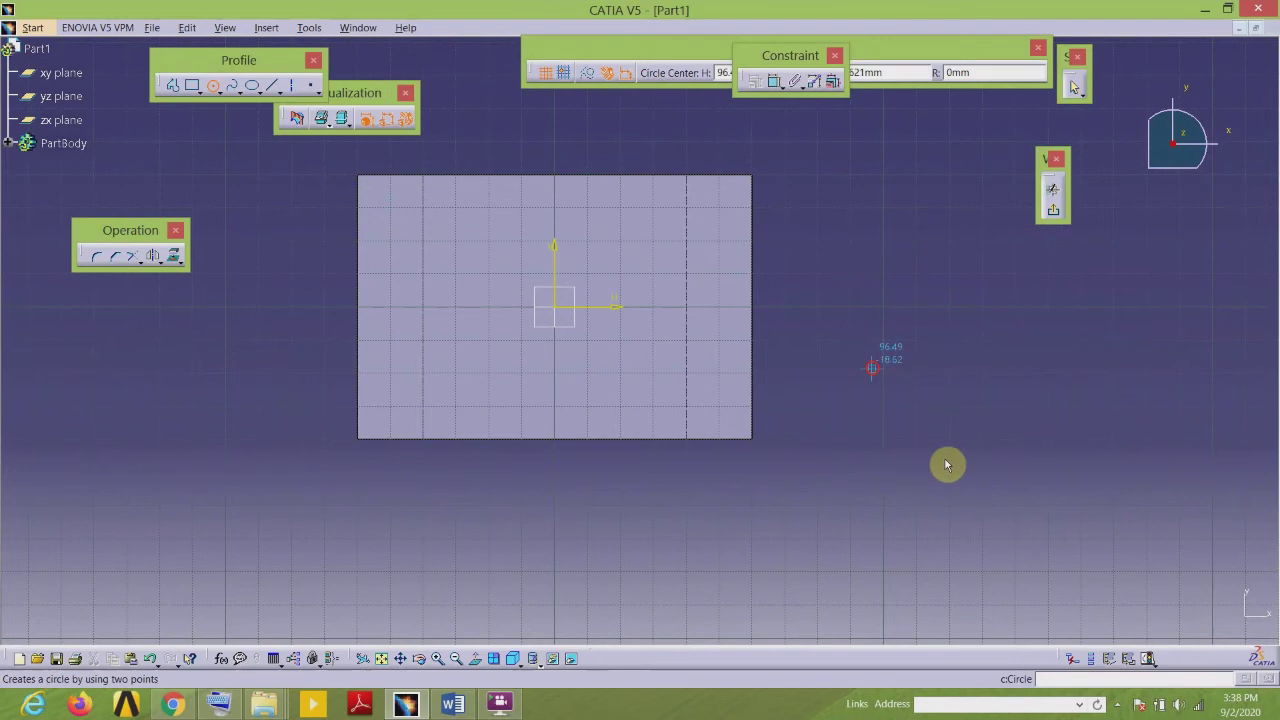
{"action": "left_click", "coordinate": [946, 463]}
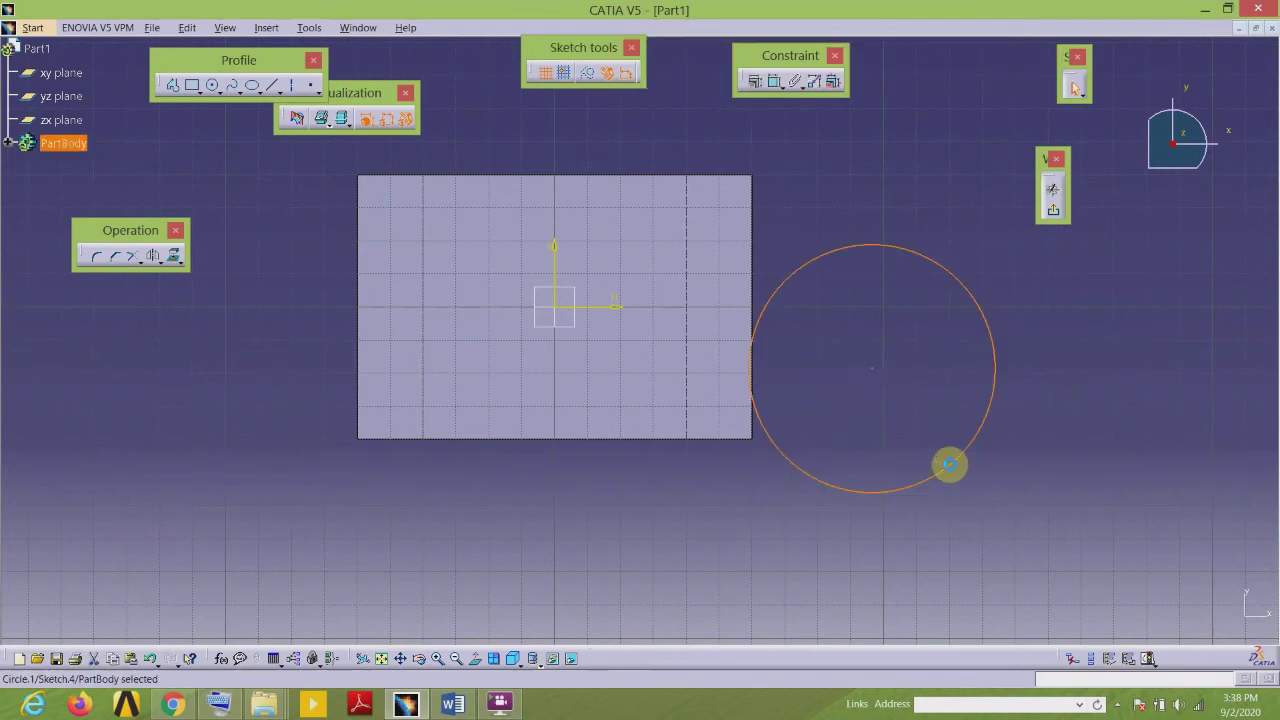
Step: Dimension the circle to an 80 mm diameter
{"action": "left_click", "coordinate": [770, 82]}
{"action": "left_click", "coordinate": [889, 166]}
{"action": "double_click", "coordinate": [886, 163]}
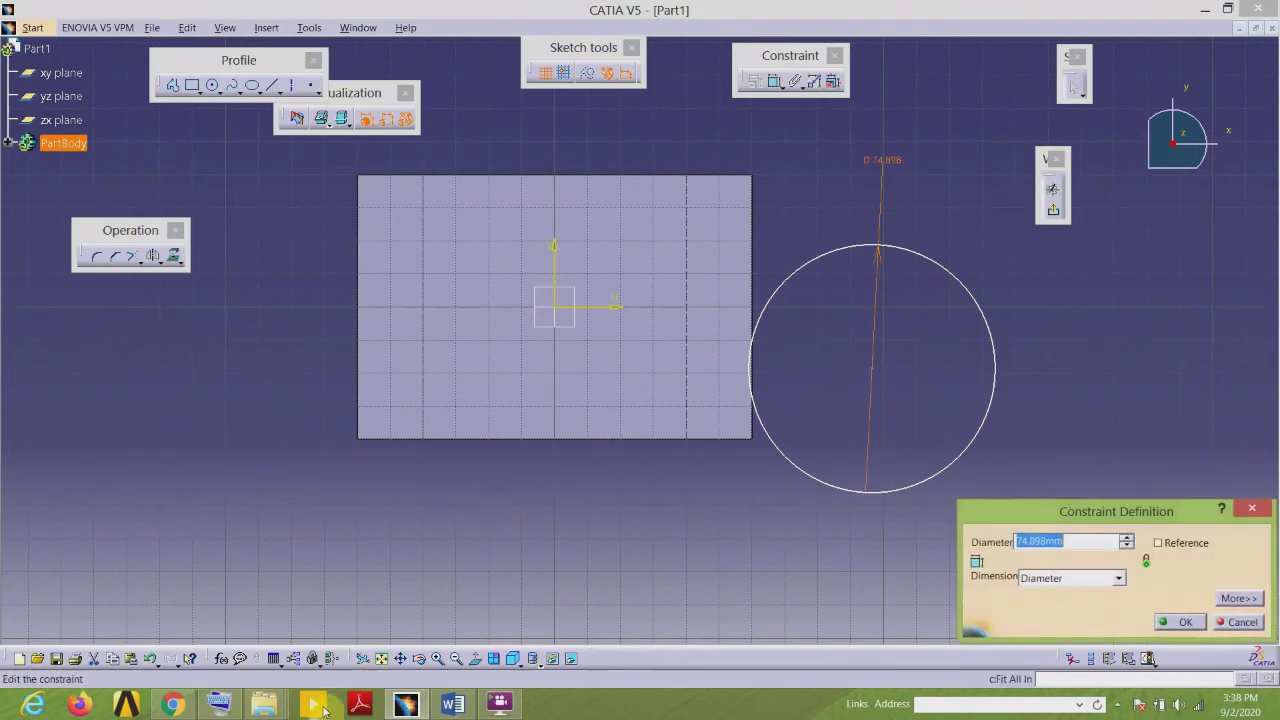
{"action": "left_click", "coordinate": [220, 705]}
{"action": "left_click", "coordinate": [1075, 542]}
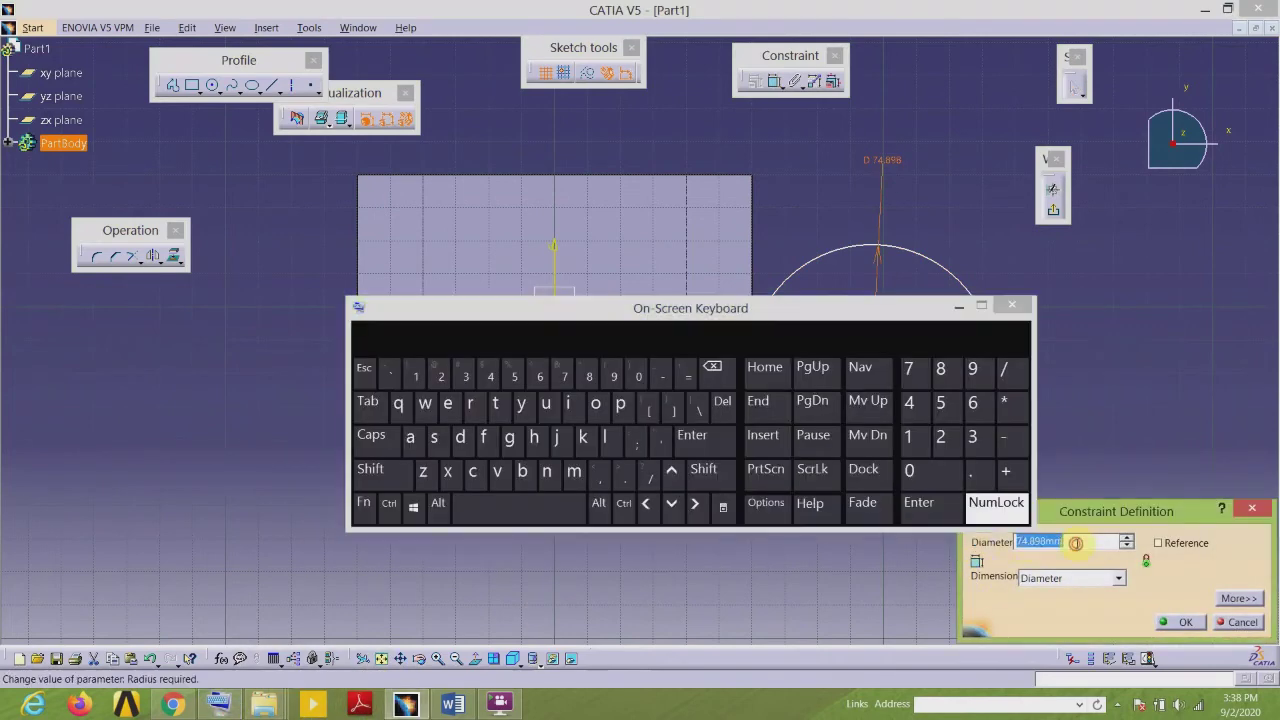
{"action": "double_click", "coordinate": [1075, 542]}
{"action": "left_click", "coordinate": [940, 370]}
{"action": "left_click", "coordinate": [909, 470]}
{"action": "left_click", "coordinate": [1178, 622]}
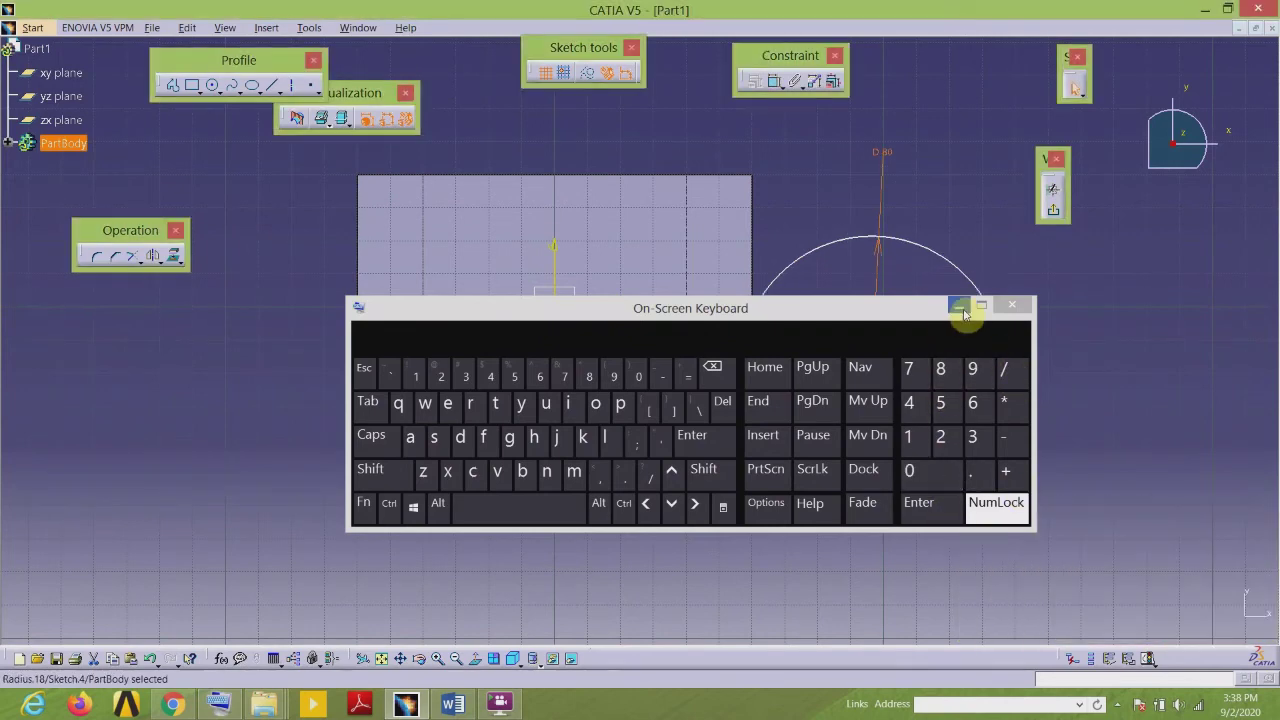
{"action": "left_click", "coordinate": [958, 307]}
Step: Draw a second circle on the same centre and dimension it to 60 mm diameter
{"action": "left_click", "coordinate": [212, 86]}
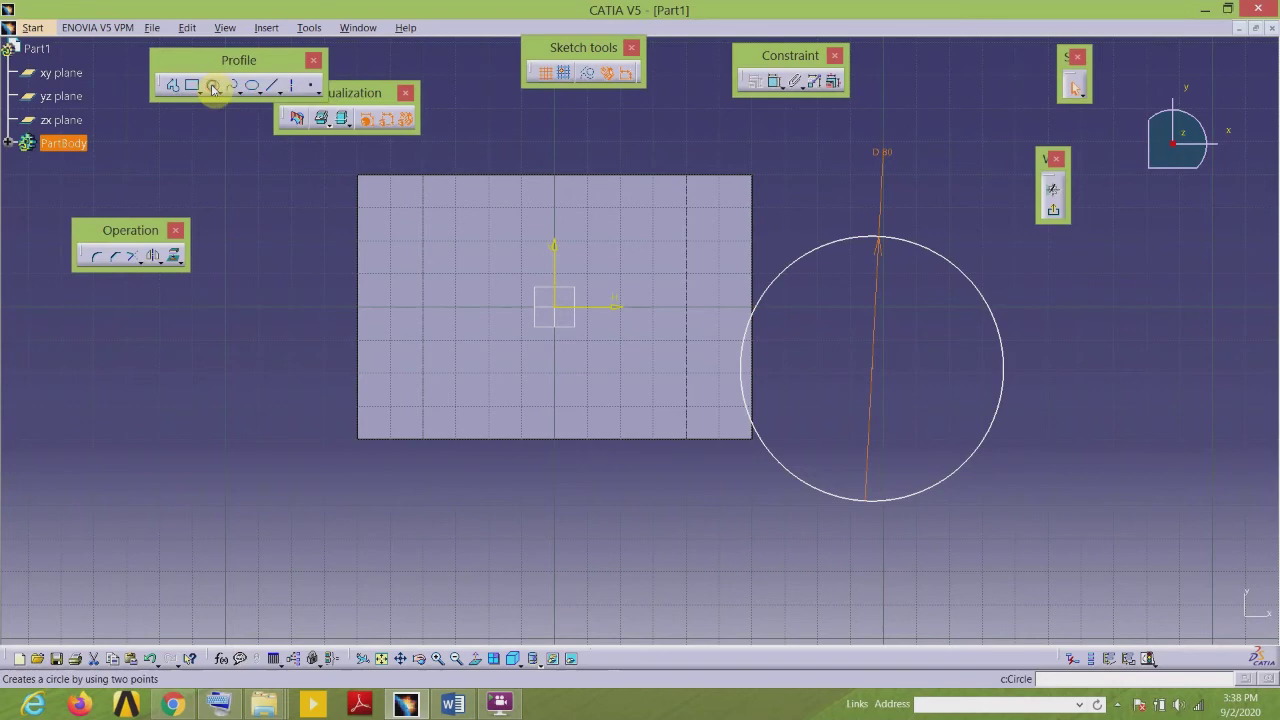
{"action": "left_click", "coordinate": [875, 370]}
{"action": "left_click", "coordinate": [945, 428]}
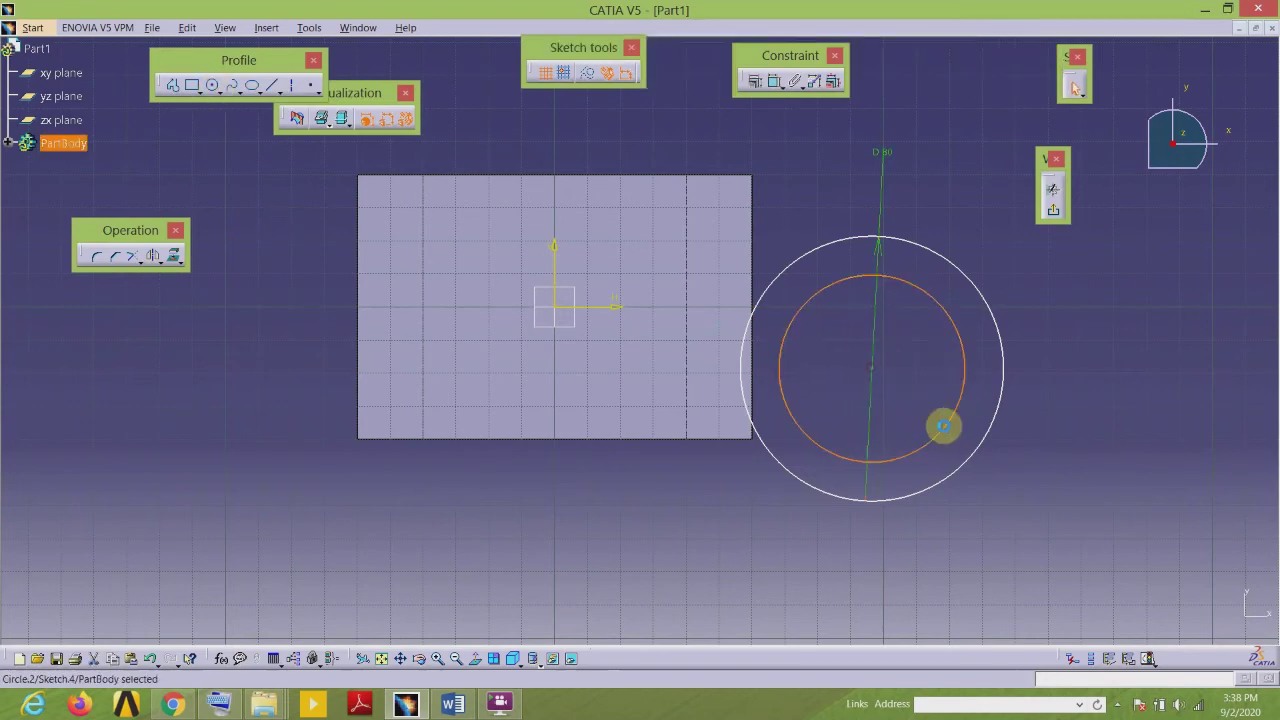
{"action": "left_click", "coordinate": [774, 82]}
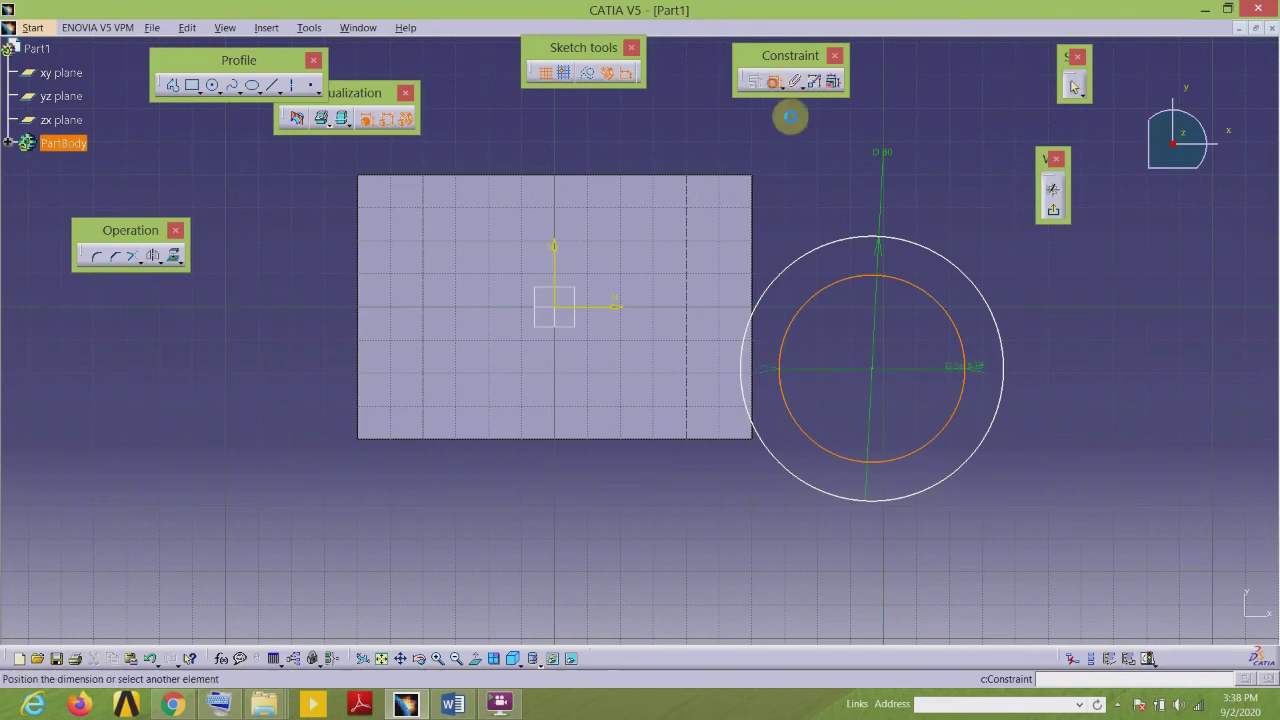
{"action": "double_click", "coordinate": [1037, 293]}
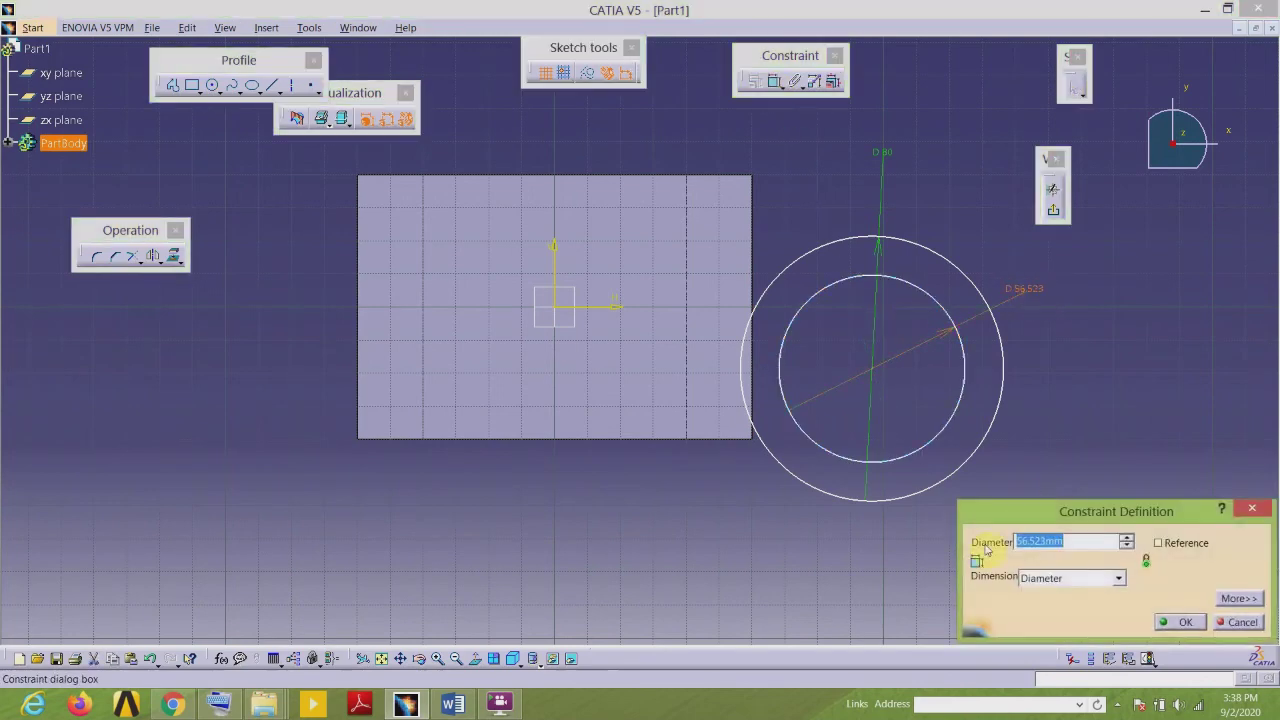
{"action": "left_click", "coordinate": [219, 704]}
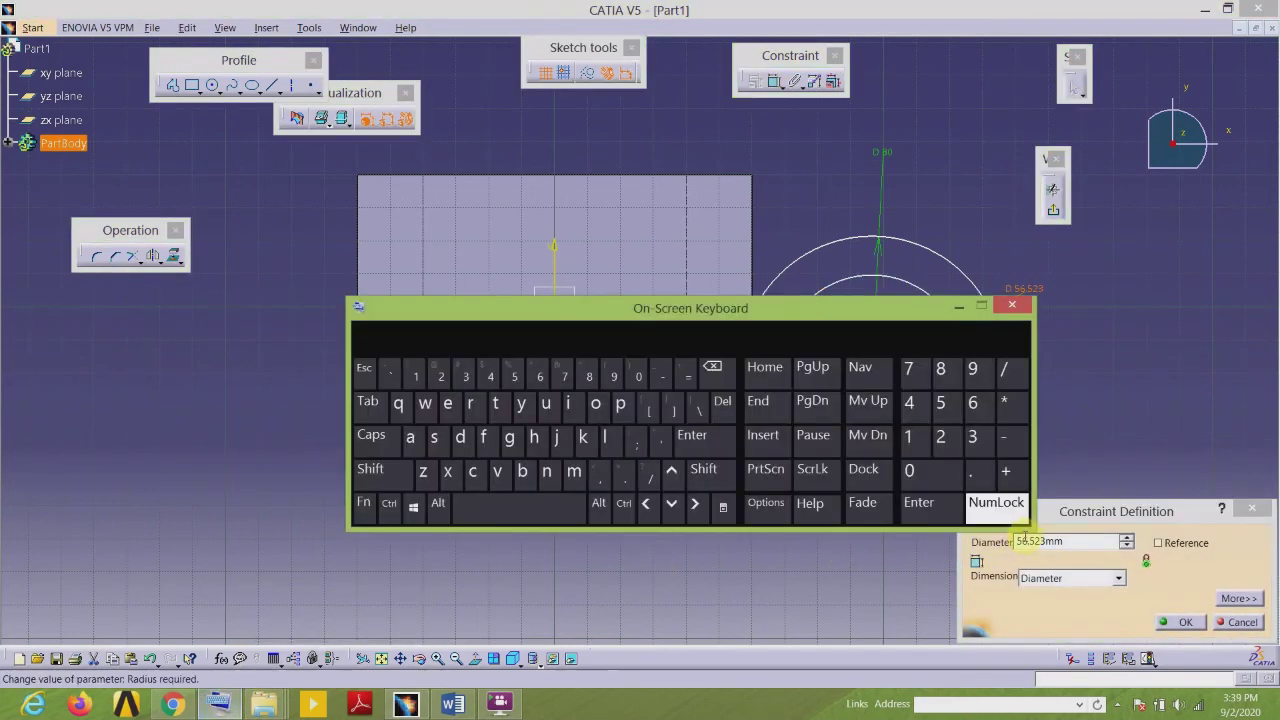
{"action": "left_click", "coordinate": [972, 402]}
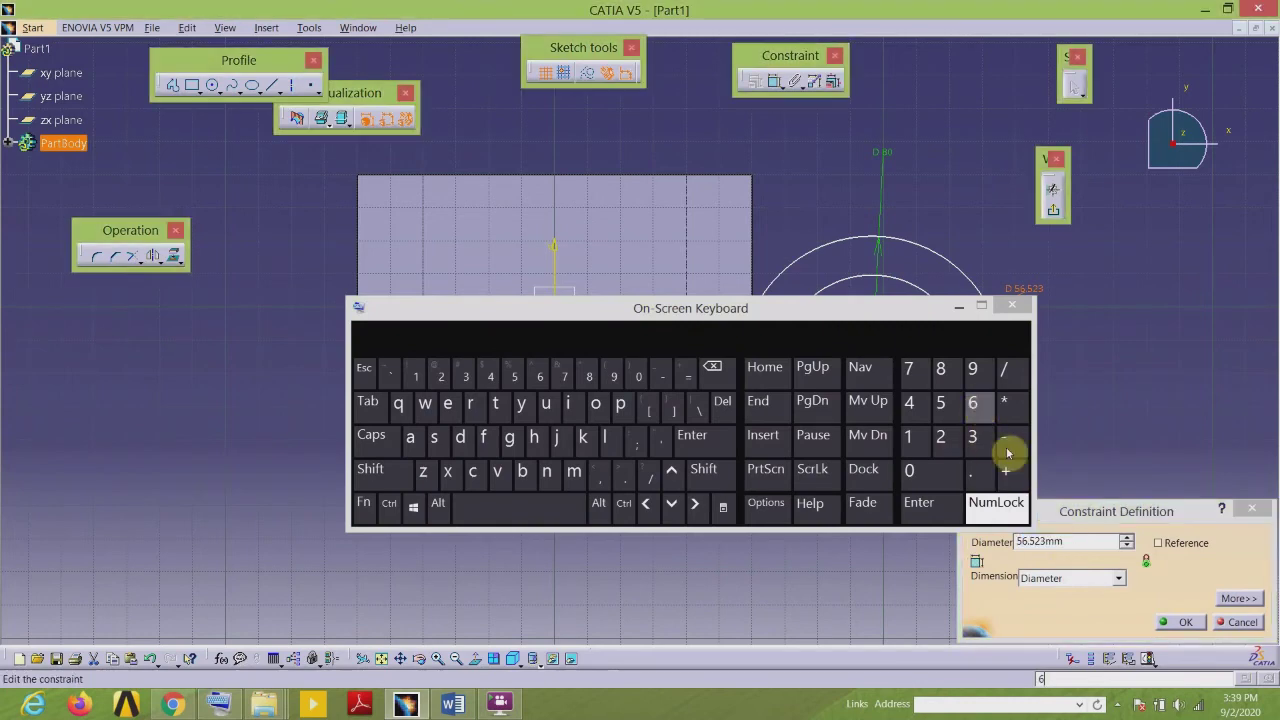
{"action": "double_click", "coordinate": [1071, 540]}
{"action": "left_click", "coordinate": [972, 402]}
{"action": "left_click", "coordinate": [909, 470]}
{"action": "left_click", "coordinate": [1012, 305]}
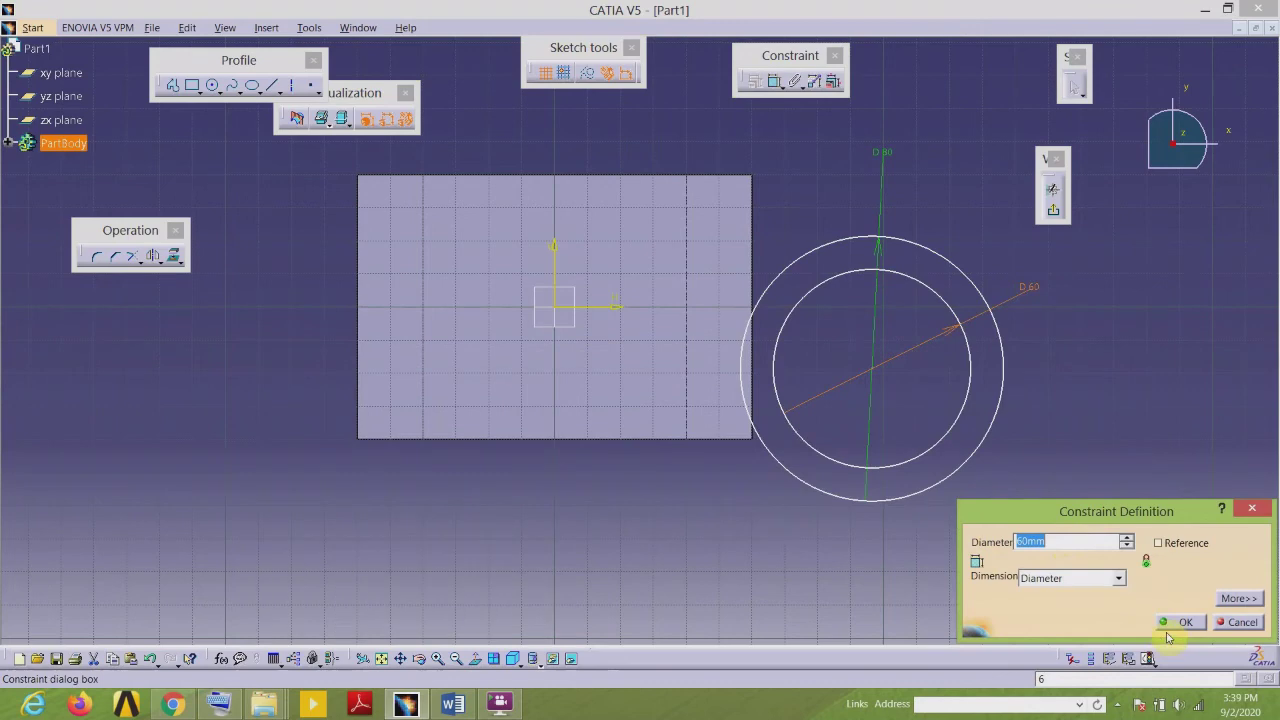
{"action": "left_click", "coordinate": [1177, 622]}
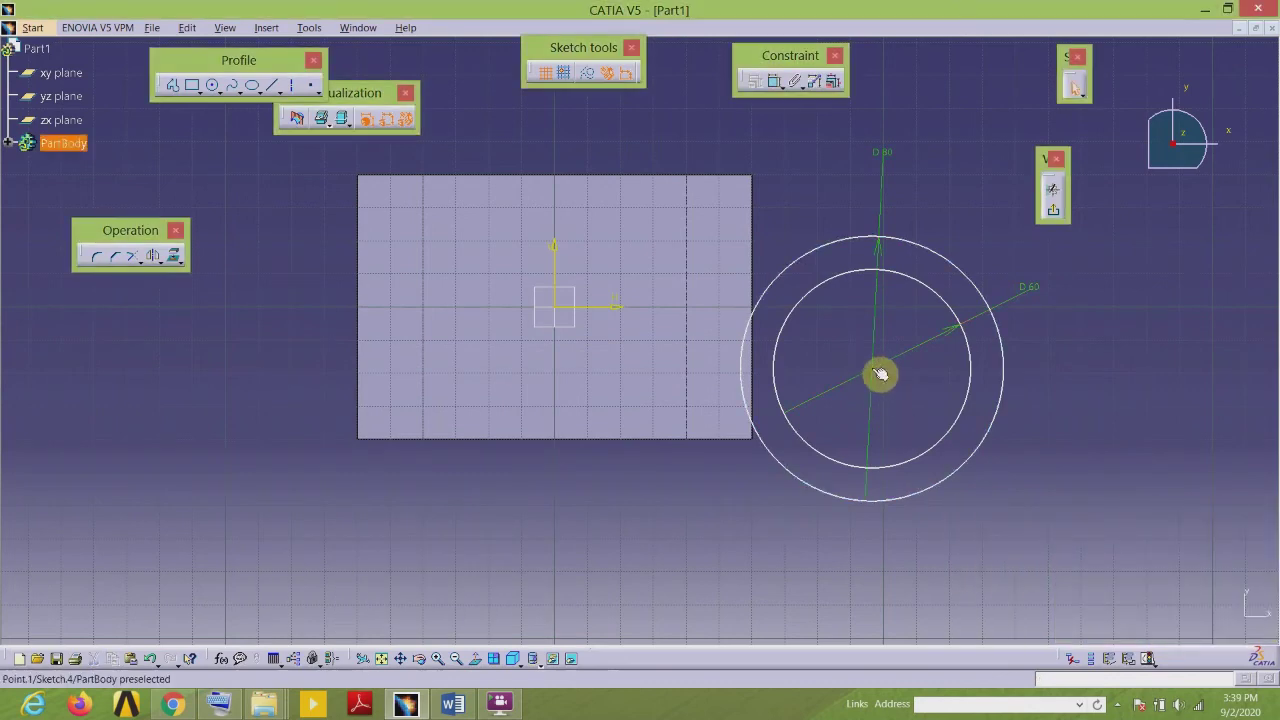
Step: Make both circles coincident with the sketch origin
{"action": "left_click", "coordinate": [563, 312], "text": "ctrl"}
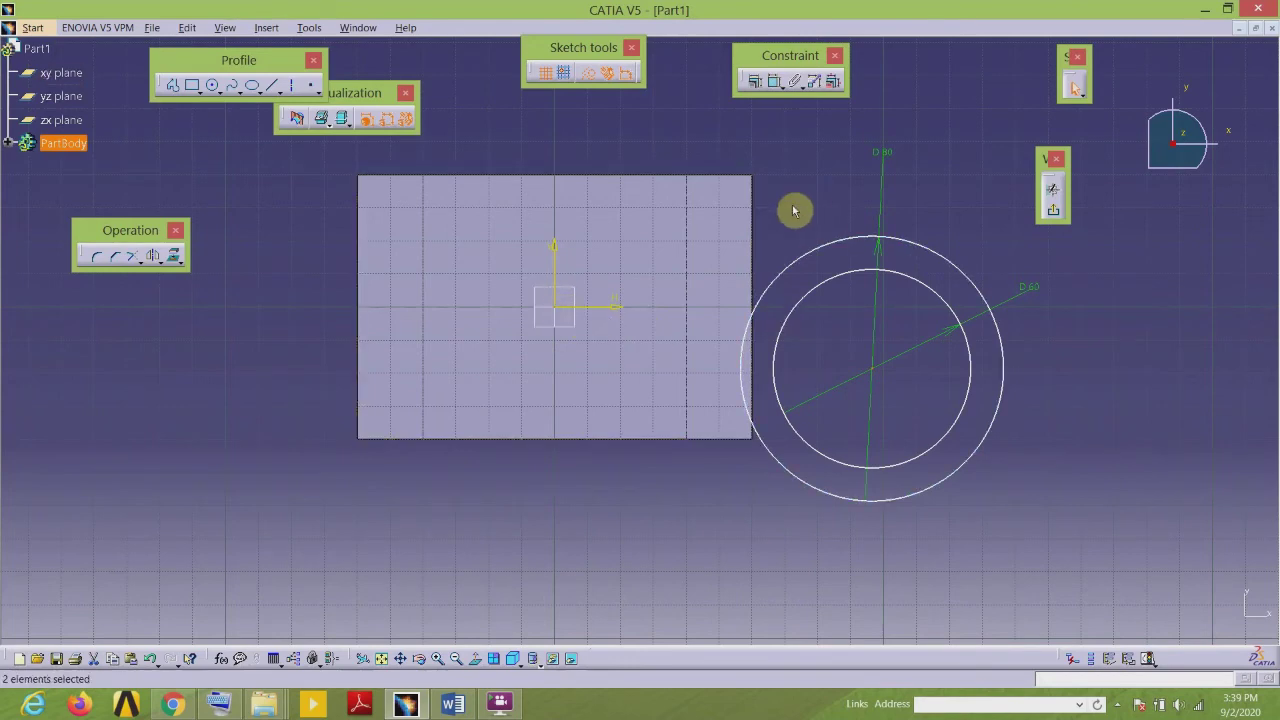
{"action": "left_click", "coordinate": [756, 82]}
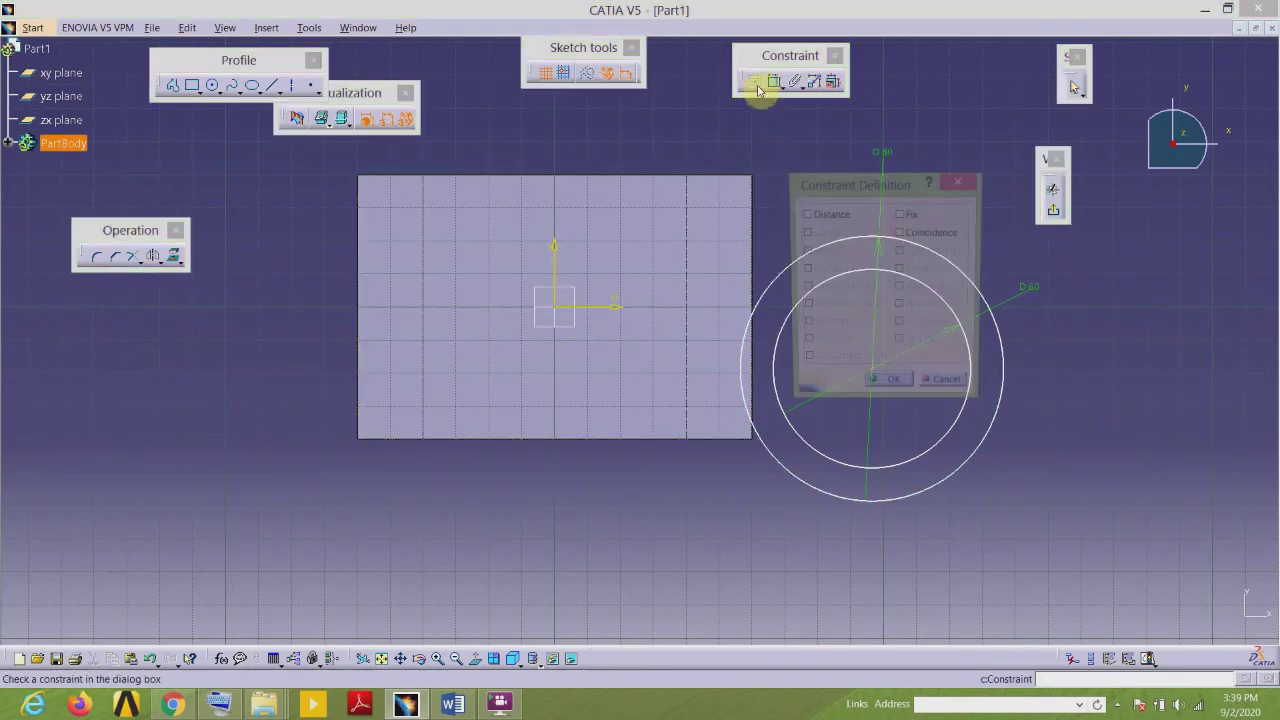
{"action": "left_click", "coordinate": [901, 232]}
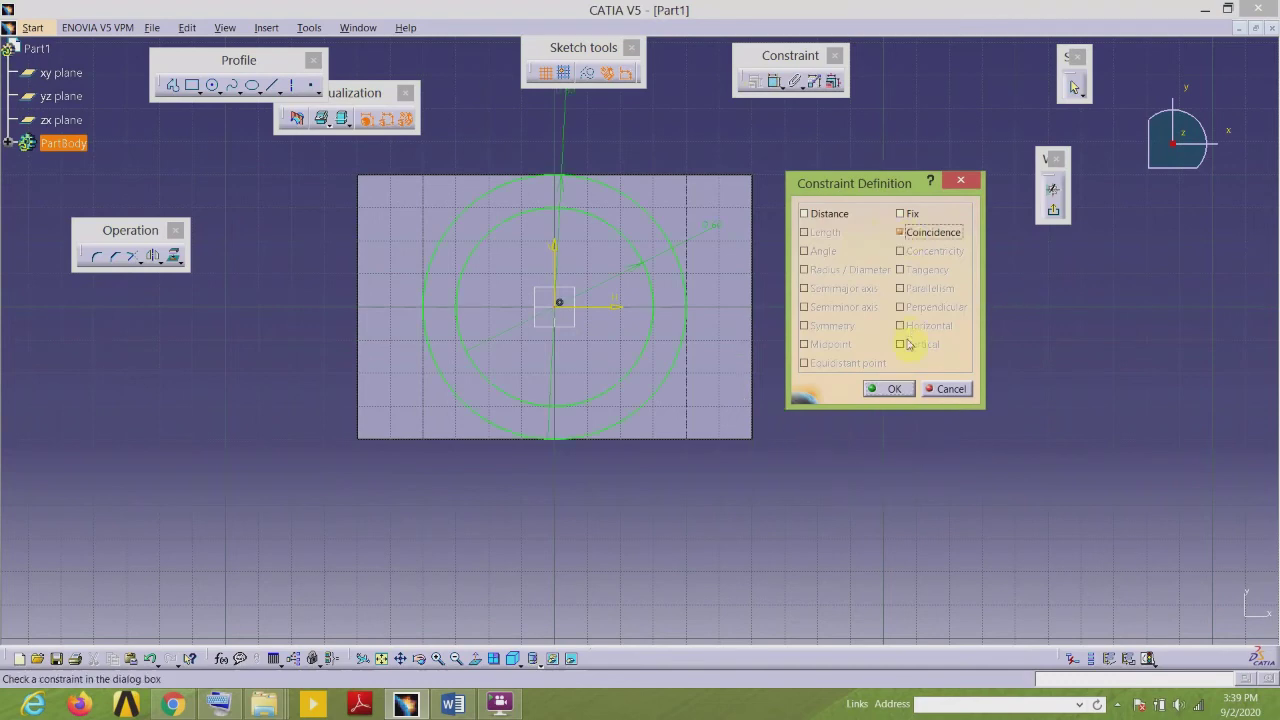
{"action": "left_click", "coordinate": [891, 389]}
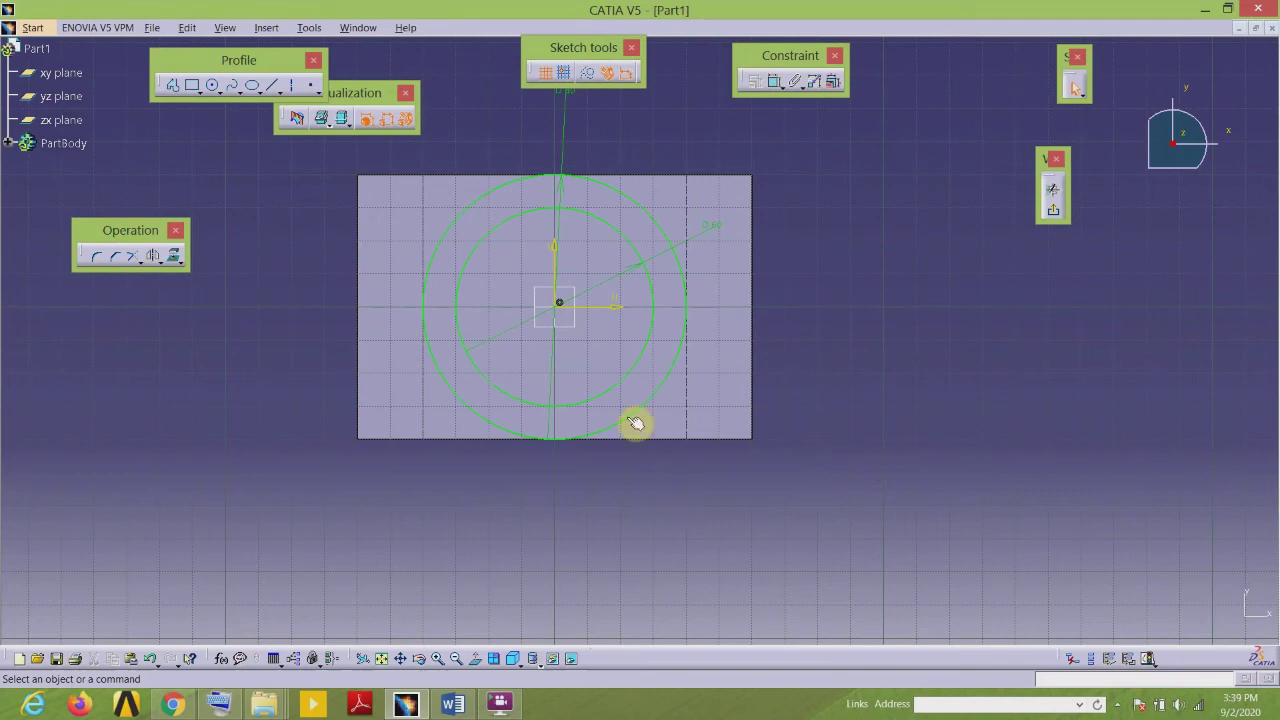
Step: Pad Sketch.4 20 mm to create Pad.4, the hollow ring boss on the plate
{"action": "left_click", "coordinate": [1051, 209]}
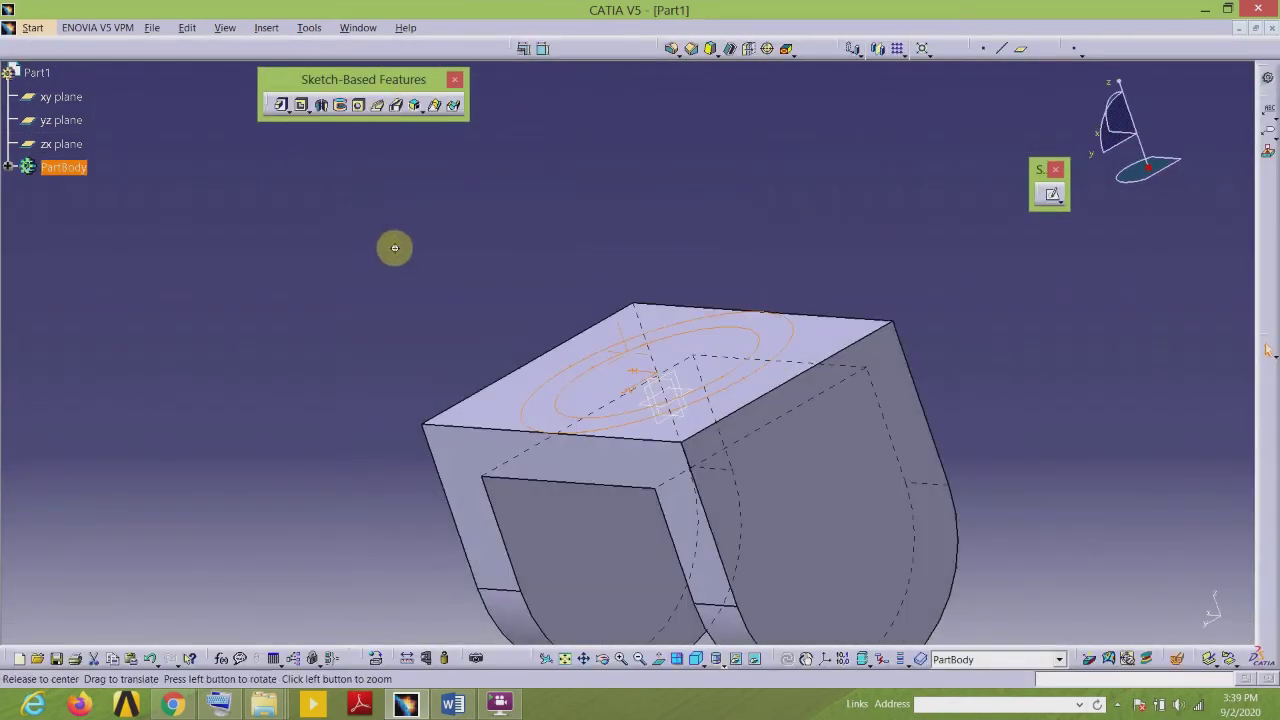
{"action": "left_click", "coordinate": [282, 106]}
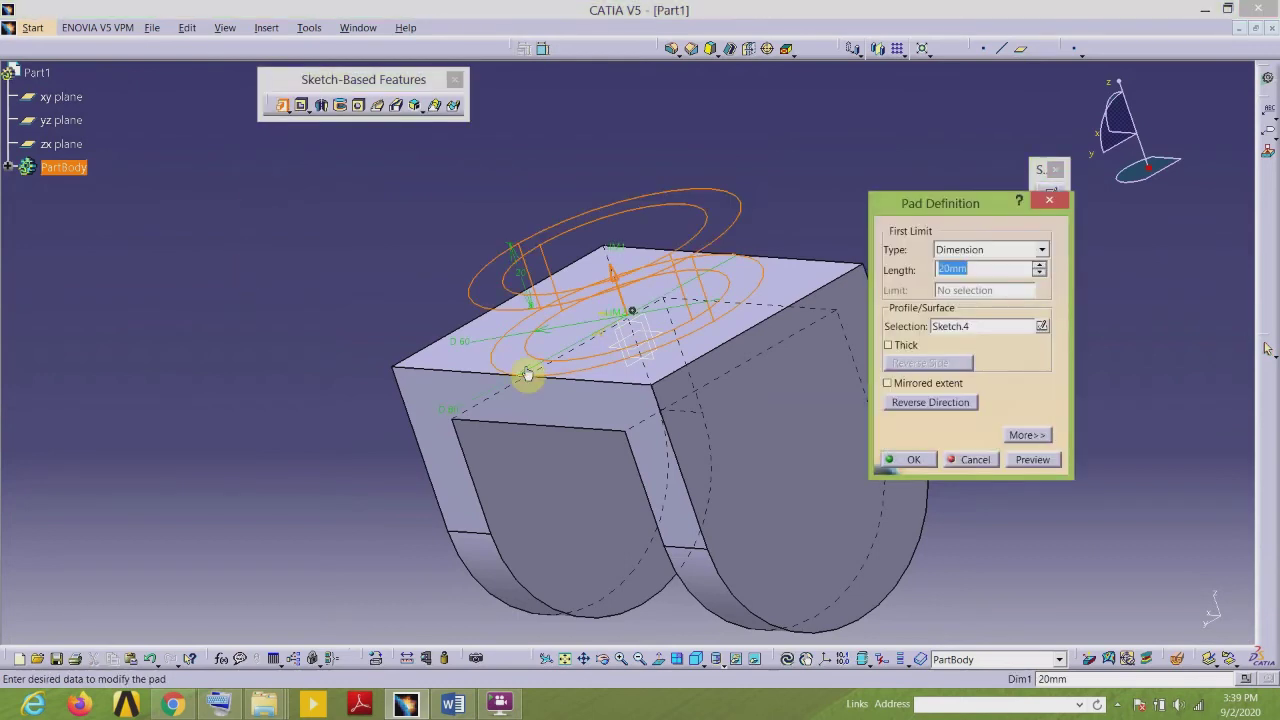
{"action": "left_click", "coordinate": [453, 704]}
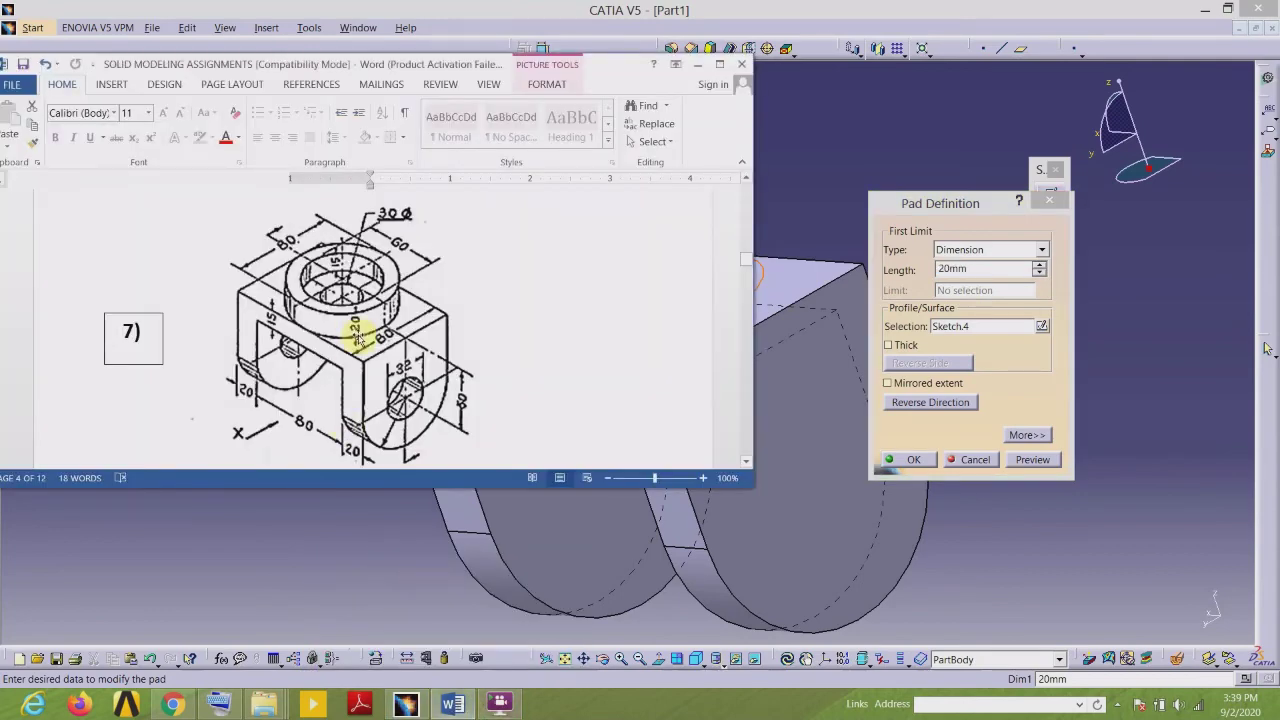
{"action": "double_click", "coordinate": [985, 270]}
{"action": "left_click", "coordinate": [921, 461]}
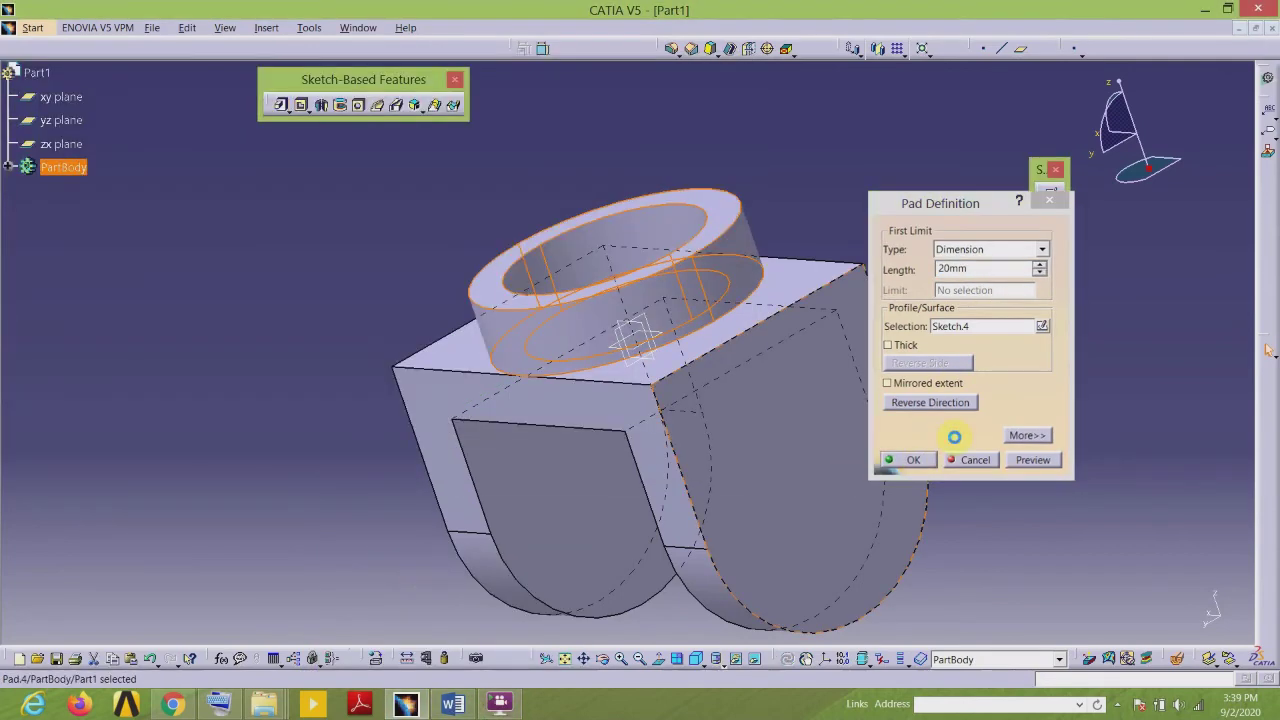
{"action": "middle_click_drag", "start_coordinate": [371, 340], "coordinate": [474, 574]}
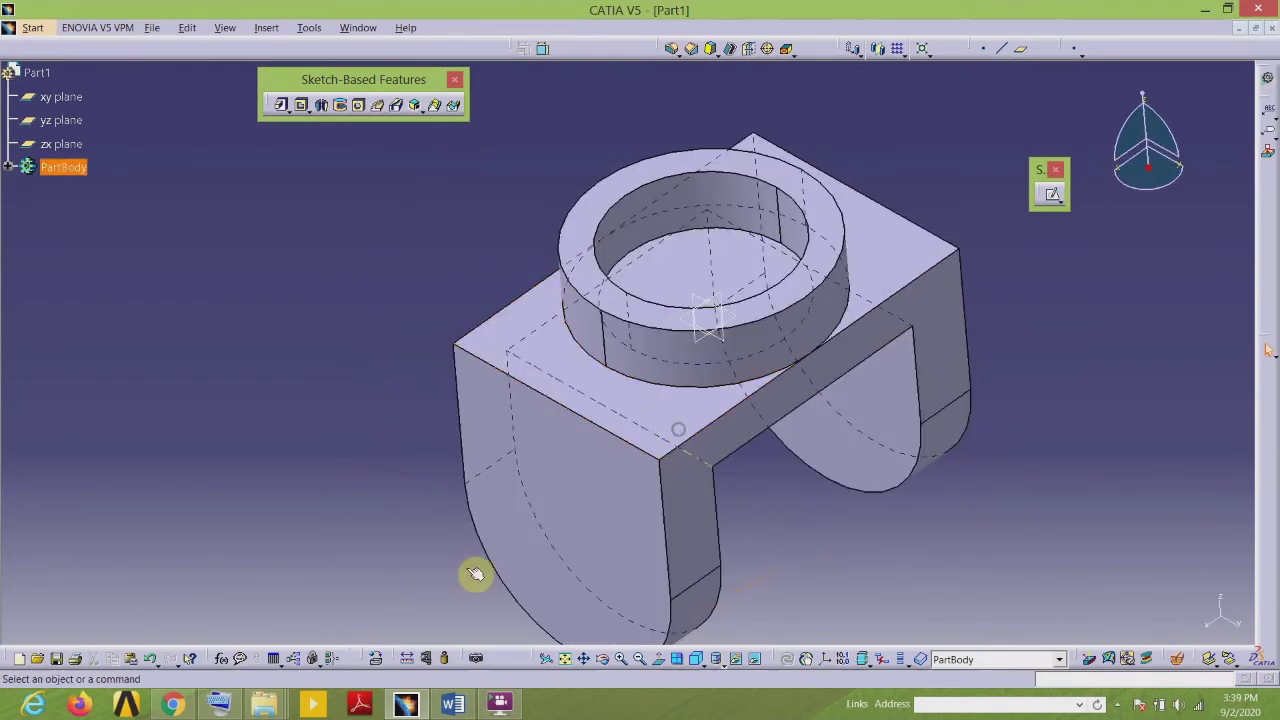
Step: Start a sketch on the face inside the ring and draw a circle
{"action": "left_click", "coordinate": [453, 704]}
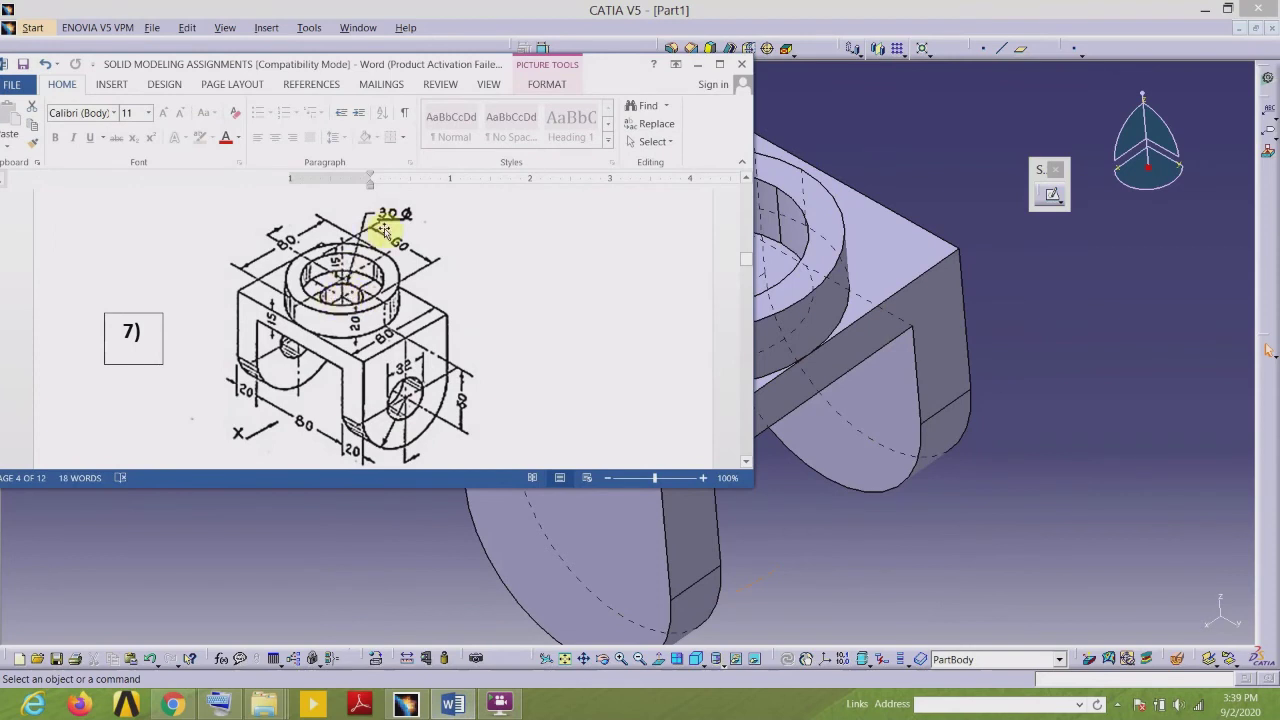
{"action": "left_click", "coordinate": [1006, 420]}
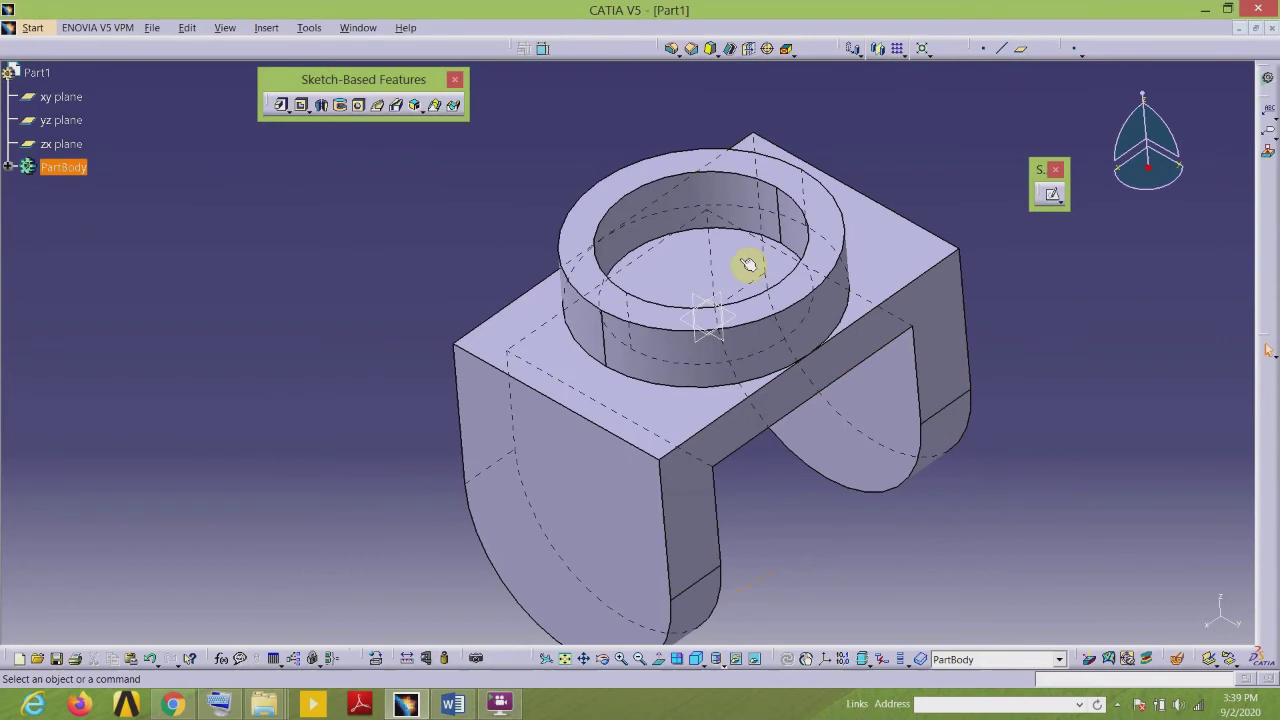
{"action": "left_click", "coordinate": [738, 259]}
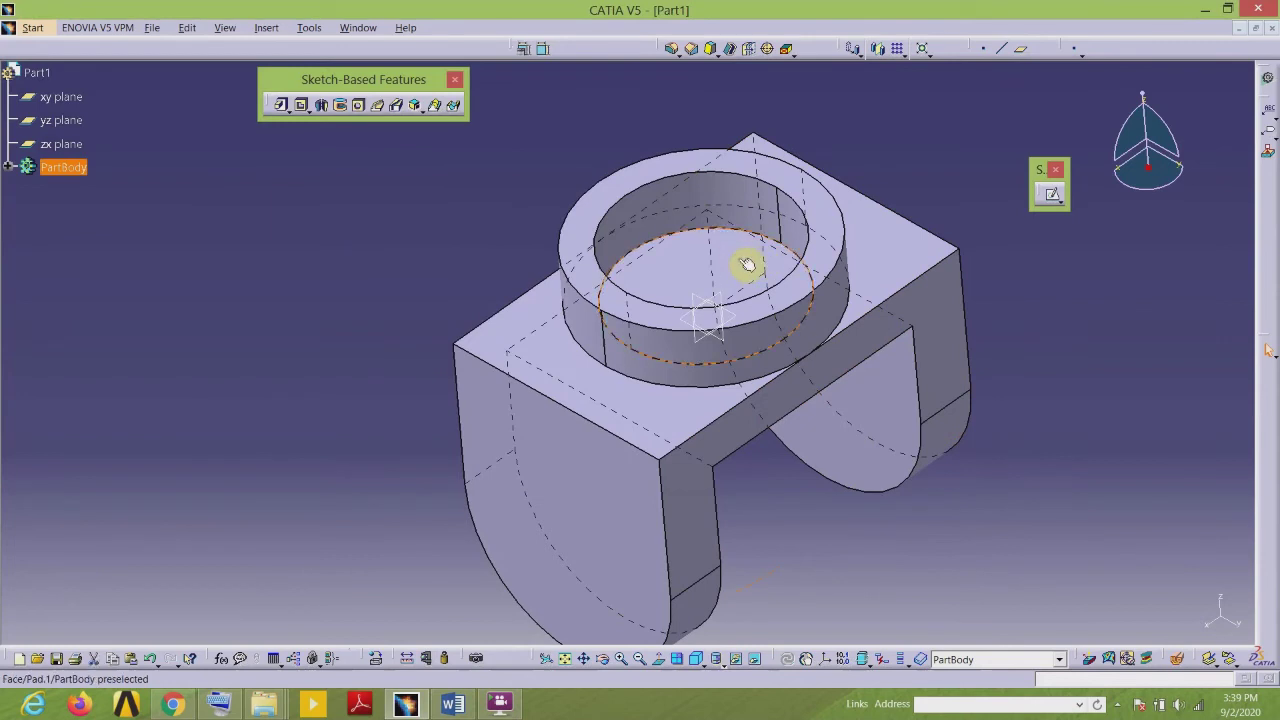
{"action": "left_click", "coordinate": [1052, 197]}
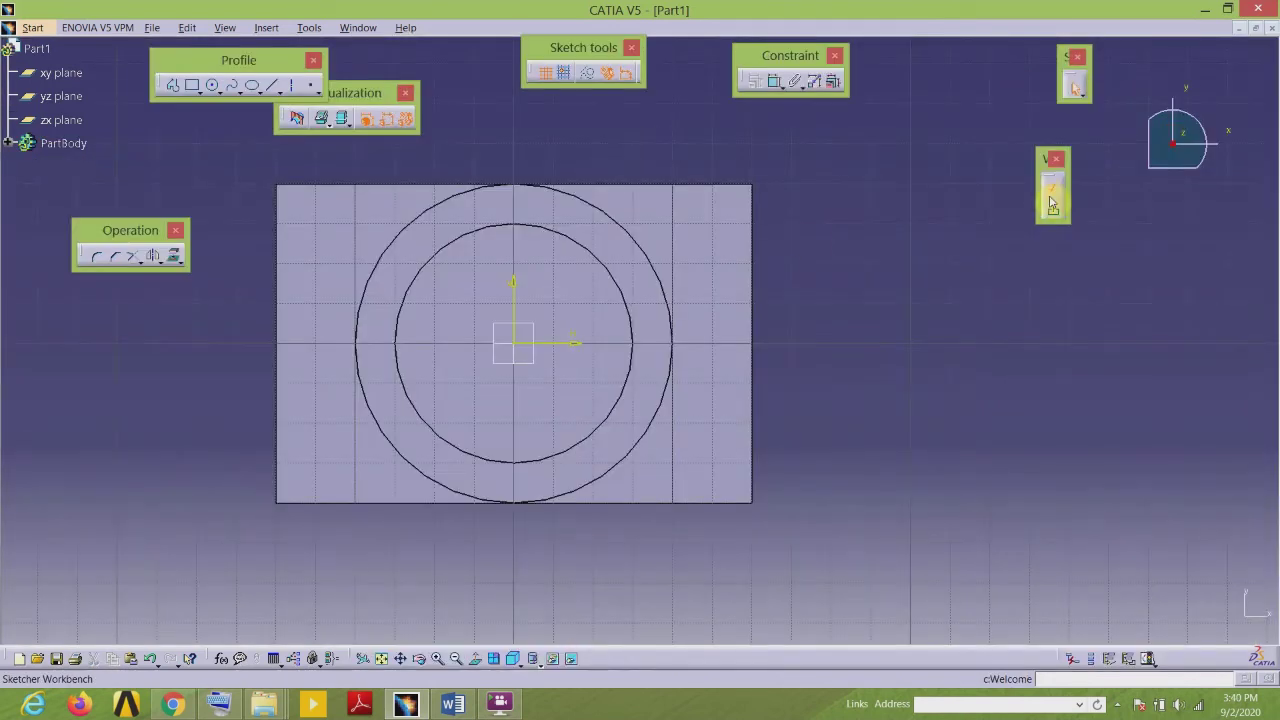
{"action": "left_click", "coordinate": [212, 85]}
{"action": "left_click", "coordinate": [840, 316]}
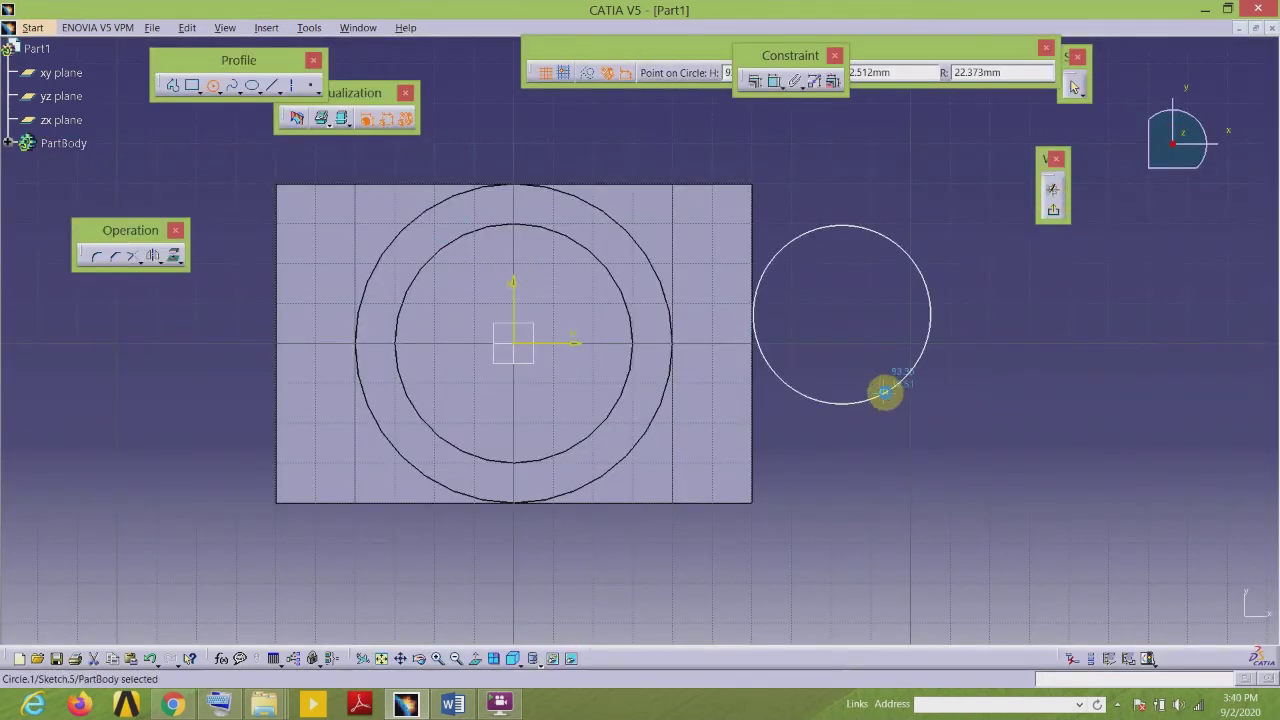
{"action": "left_click", "coordinate": [886, 391]}
Step: Dimension the circle to a 30 mm diameter
{"action": "left_click", "coordinate": [775, 83]}
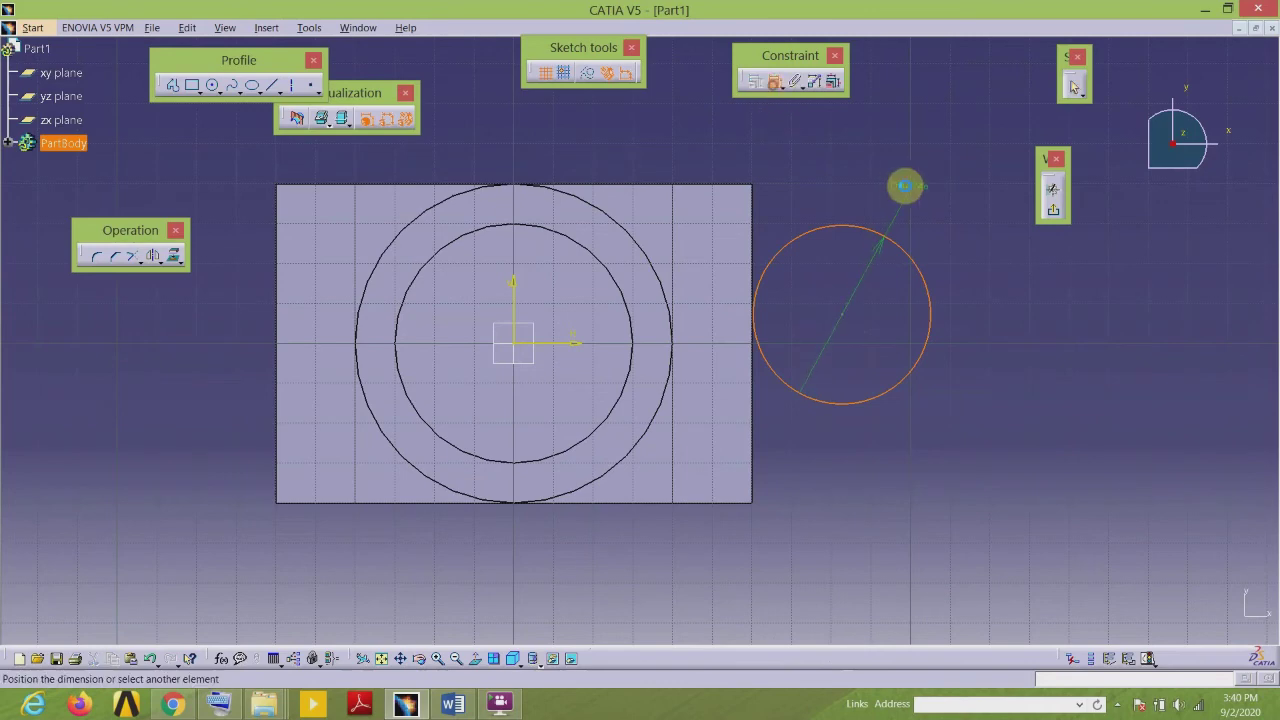
{"action": "double_click", "coordinate": [912, 187]}
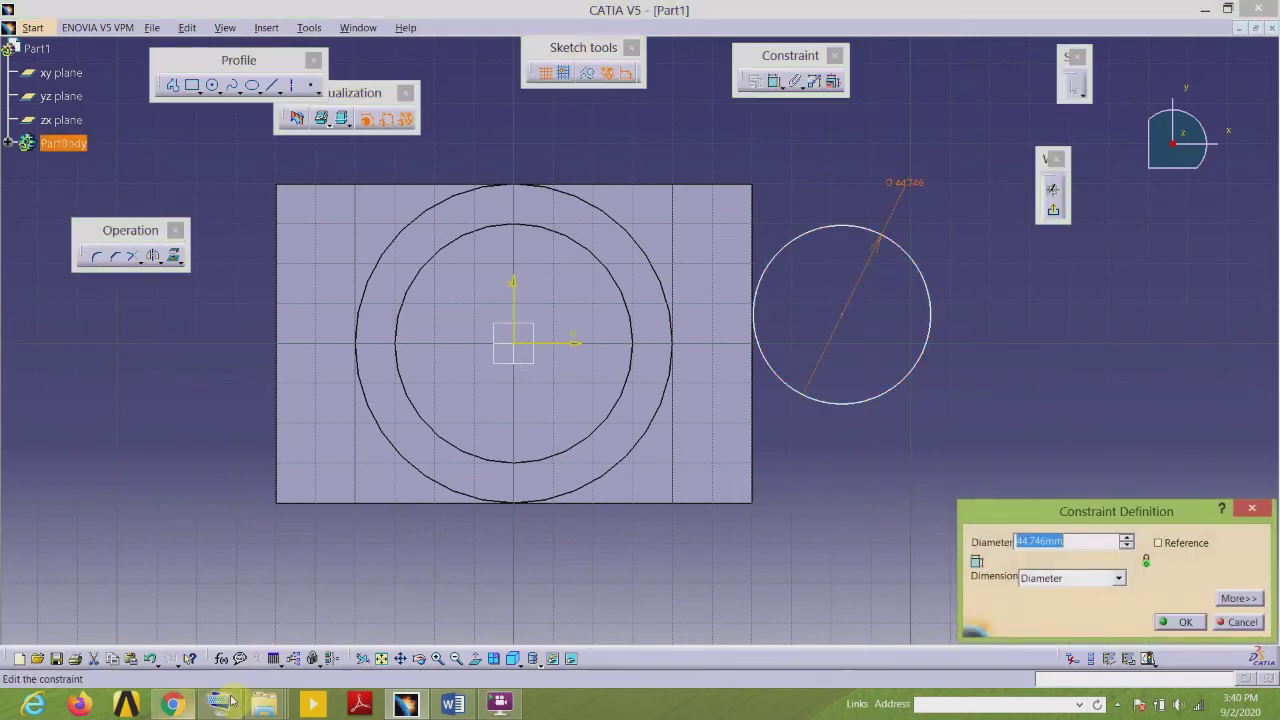
{"action": "left_click", "coordinate": [1060, 540]}
{"action": "double_click", "coordinate": [1052, 541]}
{"action": "left_click", "coordinate": [971, 437]}
{"action": "left_click", "coordinate": [931, 480]}
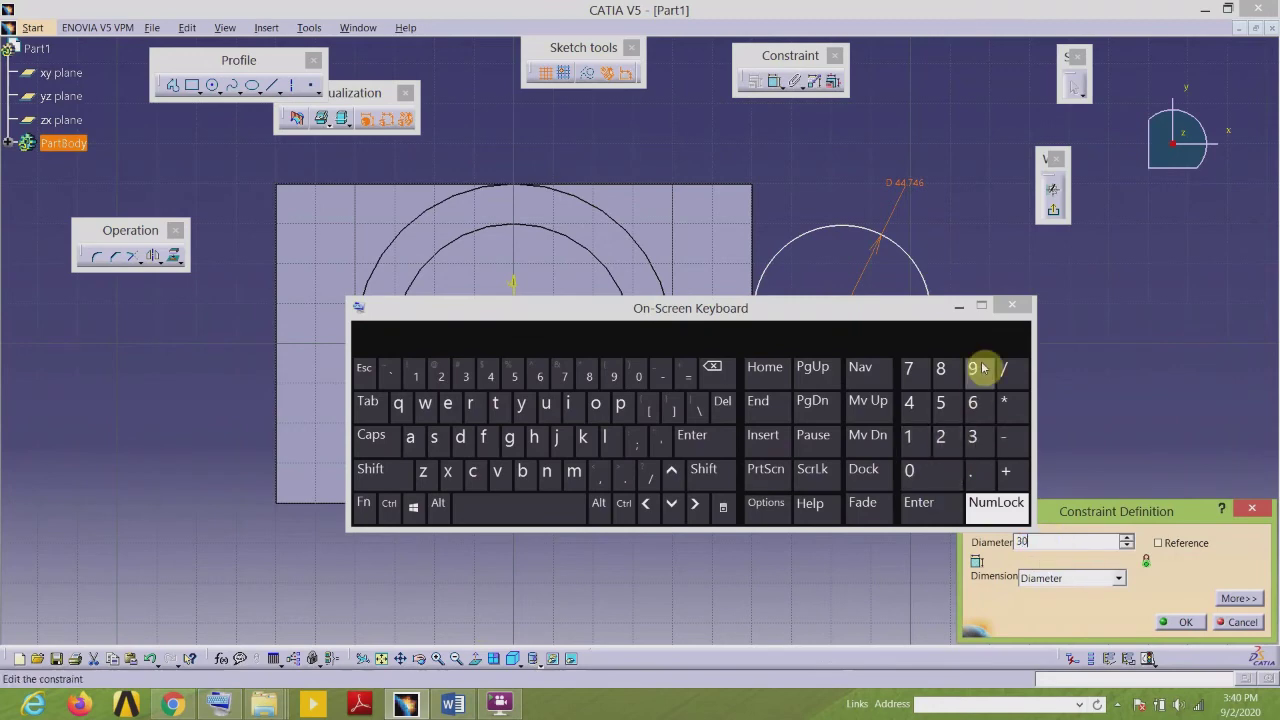
{"action": "left_click", "coordinate": [1172, 622]}
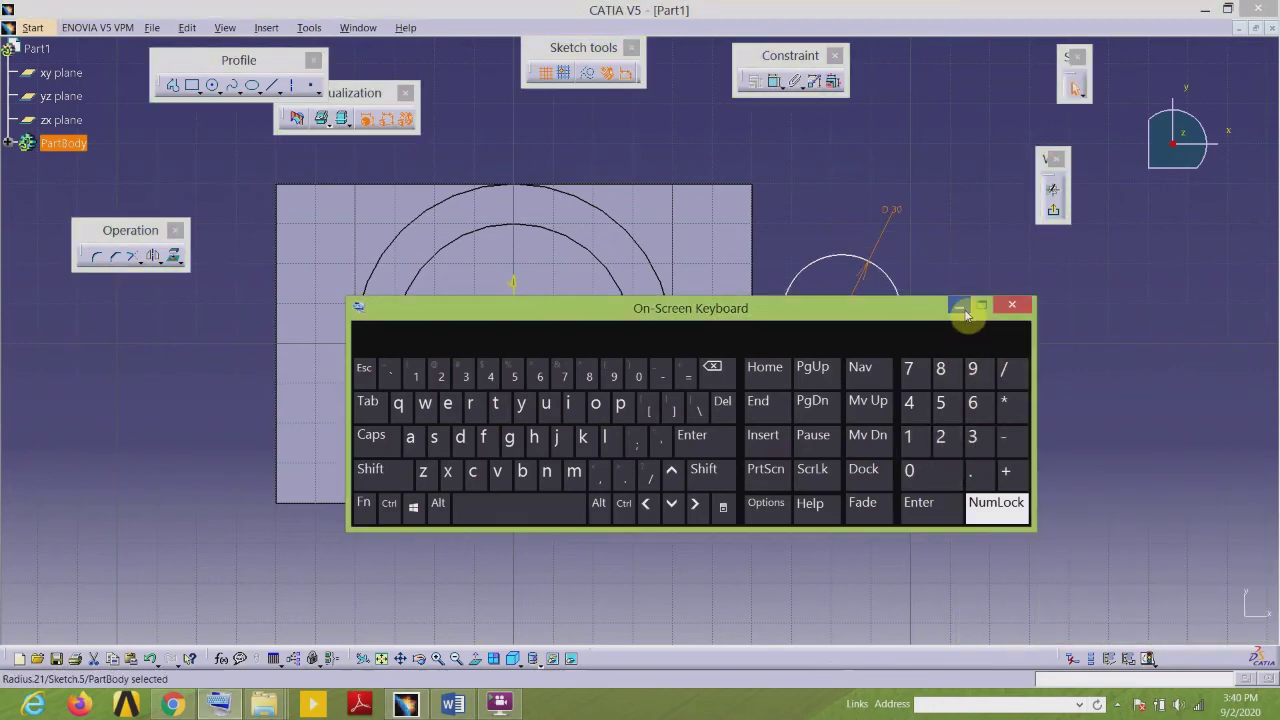
{"action": "left_click", "coordinate": [962, 309]}
Step: Make the 30 mm circle concentric with the ring's inner circle and exit the sketch
{"action": "left_click", "coordinate": [898, 359]}
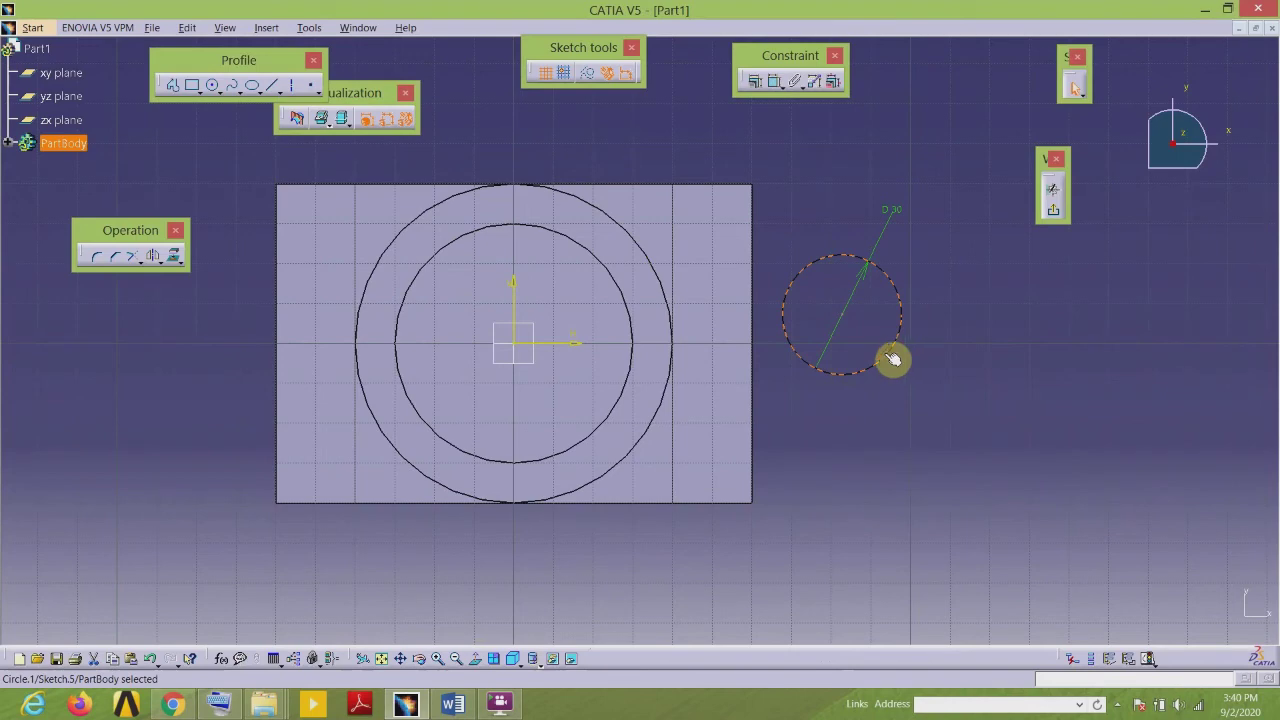
{"action": "left_click", "coordinate": [609, 425], "text": "ctrl"}
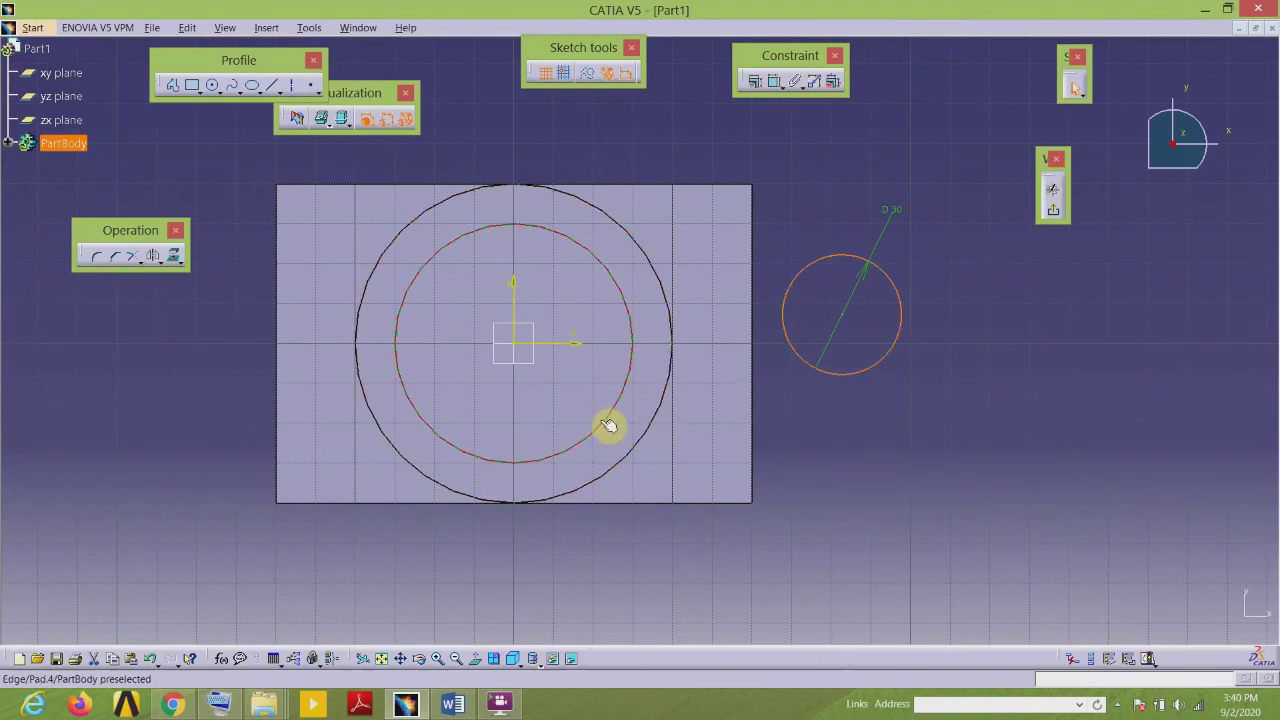
{"action": "left_click", "coordinate": [754, 81]}
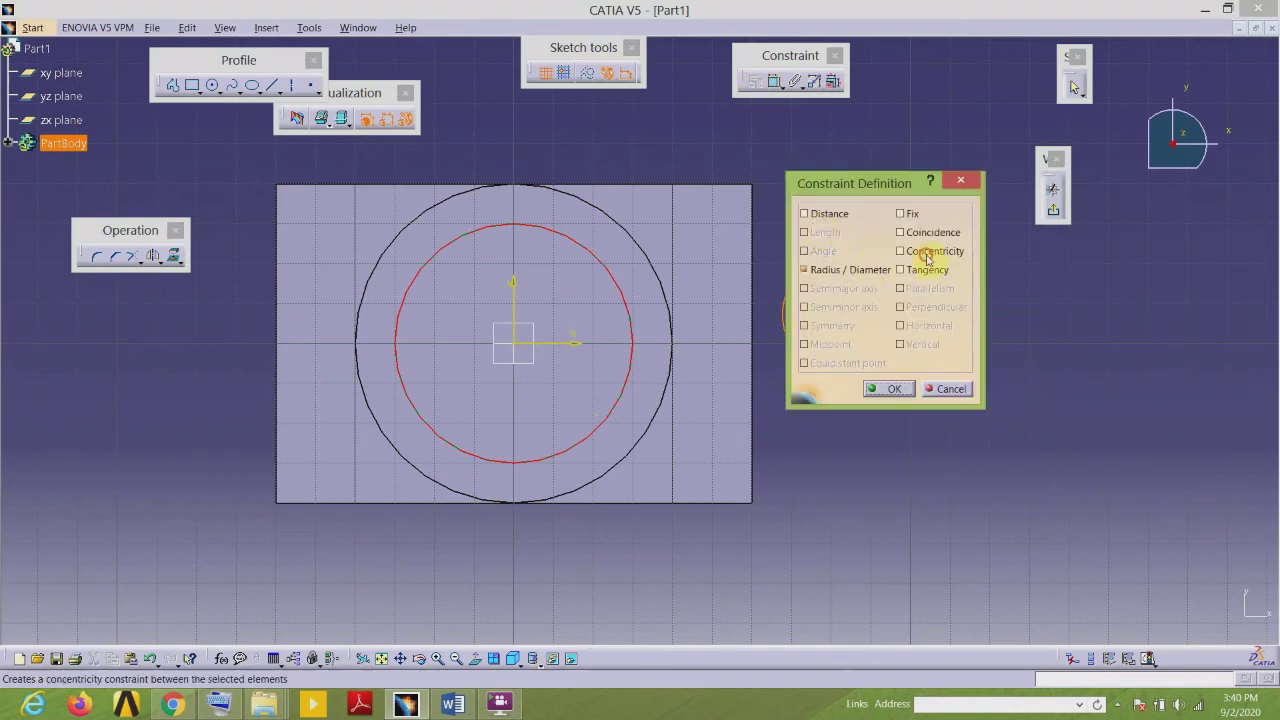
{"action": "left_click", "coordinate": [893, 390]}
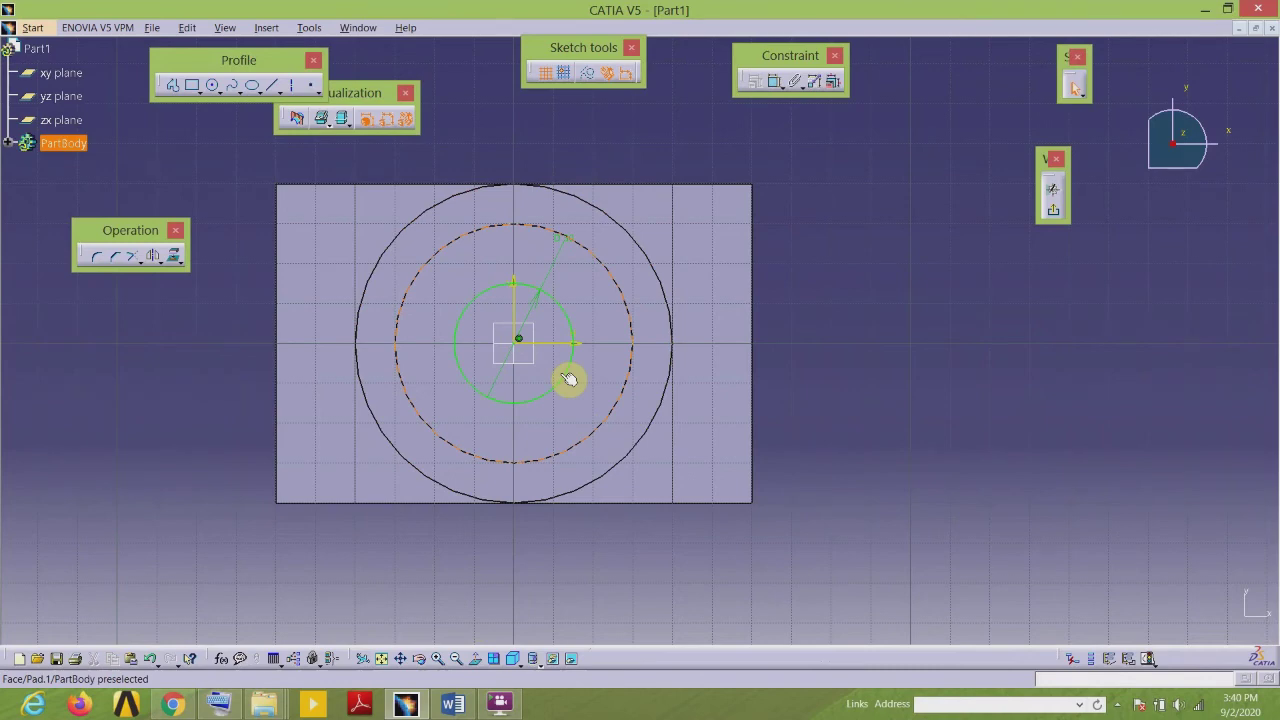
{"action": "left_click", "coordinate": [1054, 215]}
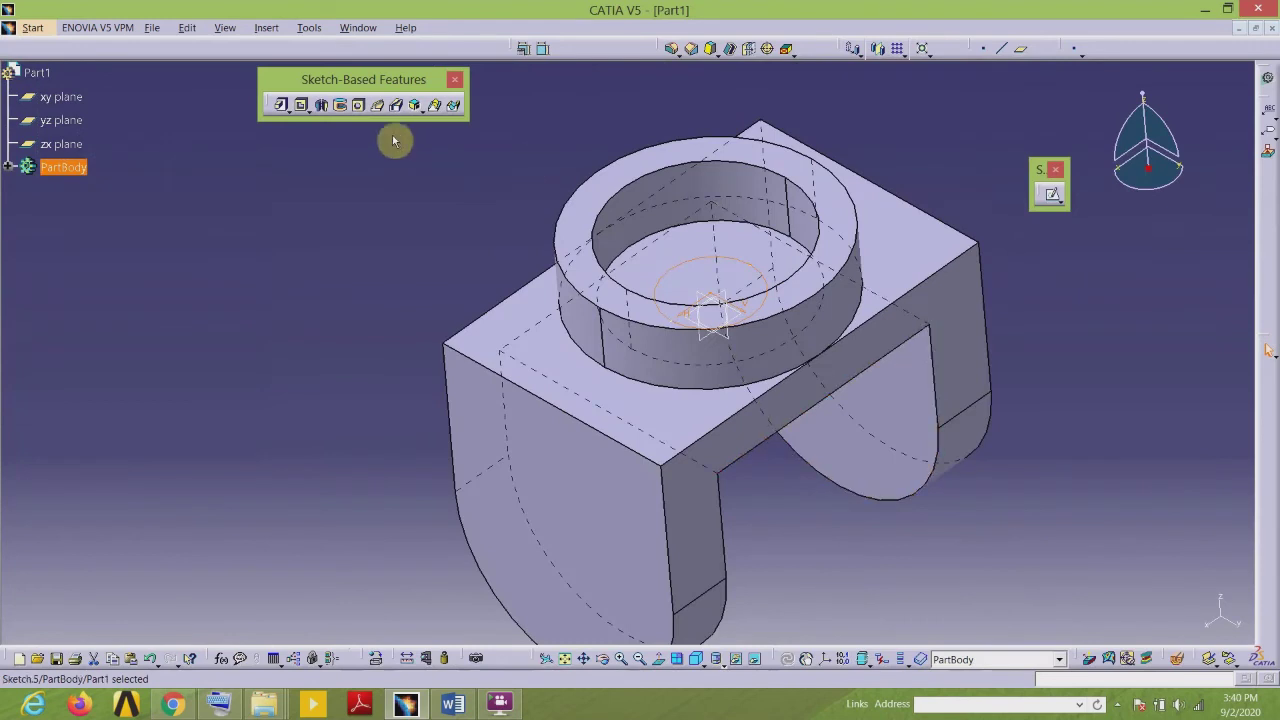
Step: Pocket Sketch.5 with Up to last depth, cutting the 30 mm hole through the block
{"action": "left_click", "coordinate": [302, 106]}
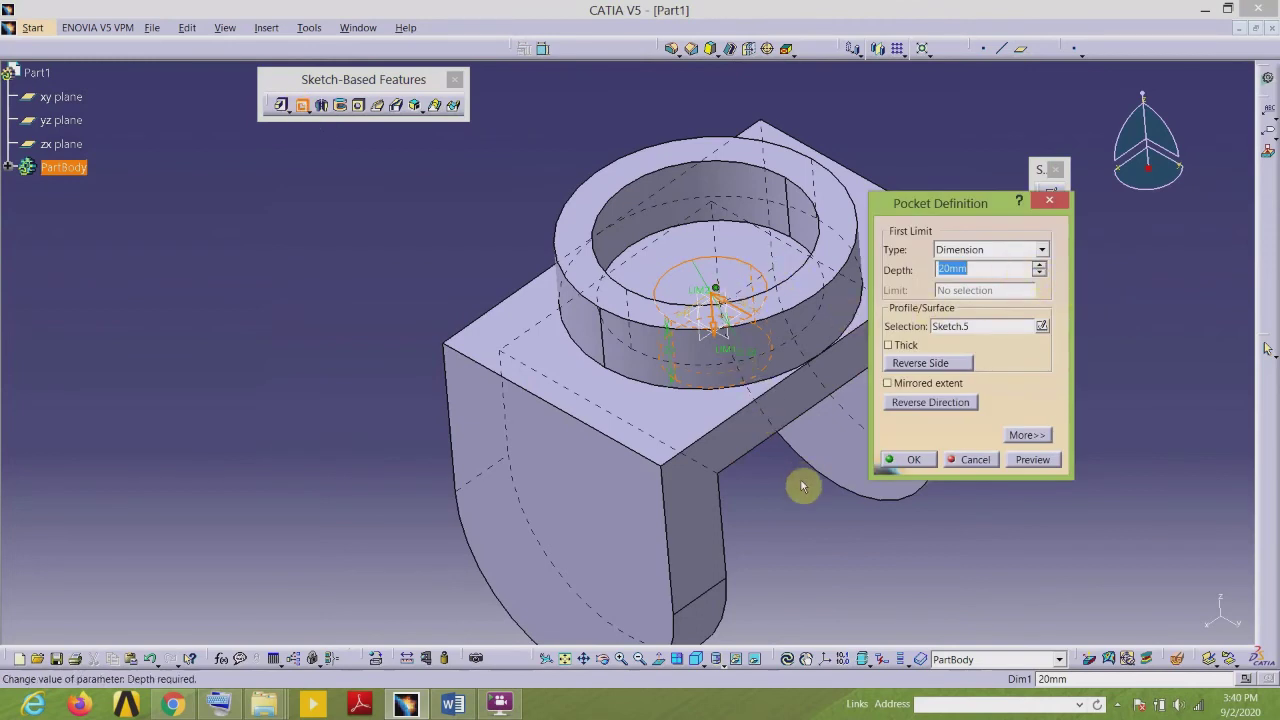
{"action": "left_click", "coordinate": [1042, 251]}
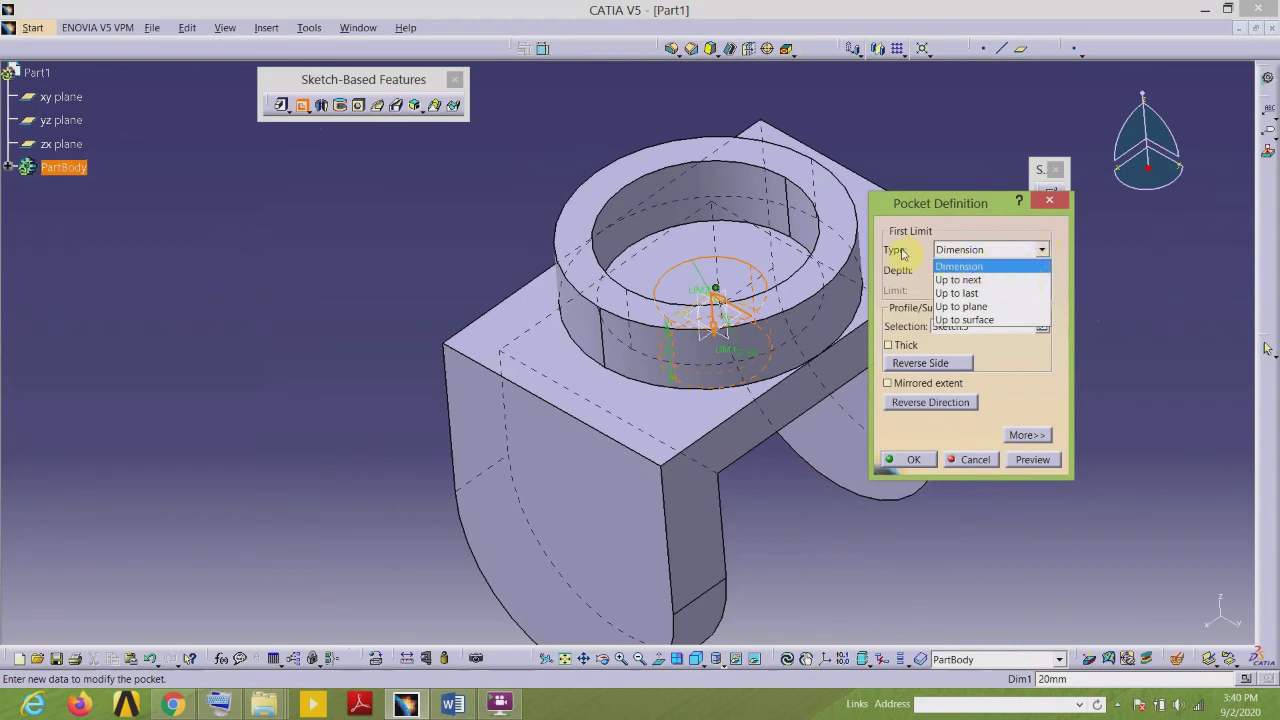
{"action": "left_click", "coordinate": [997, 295]}
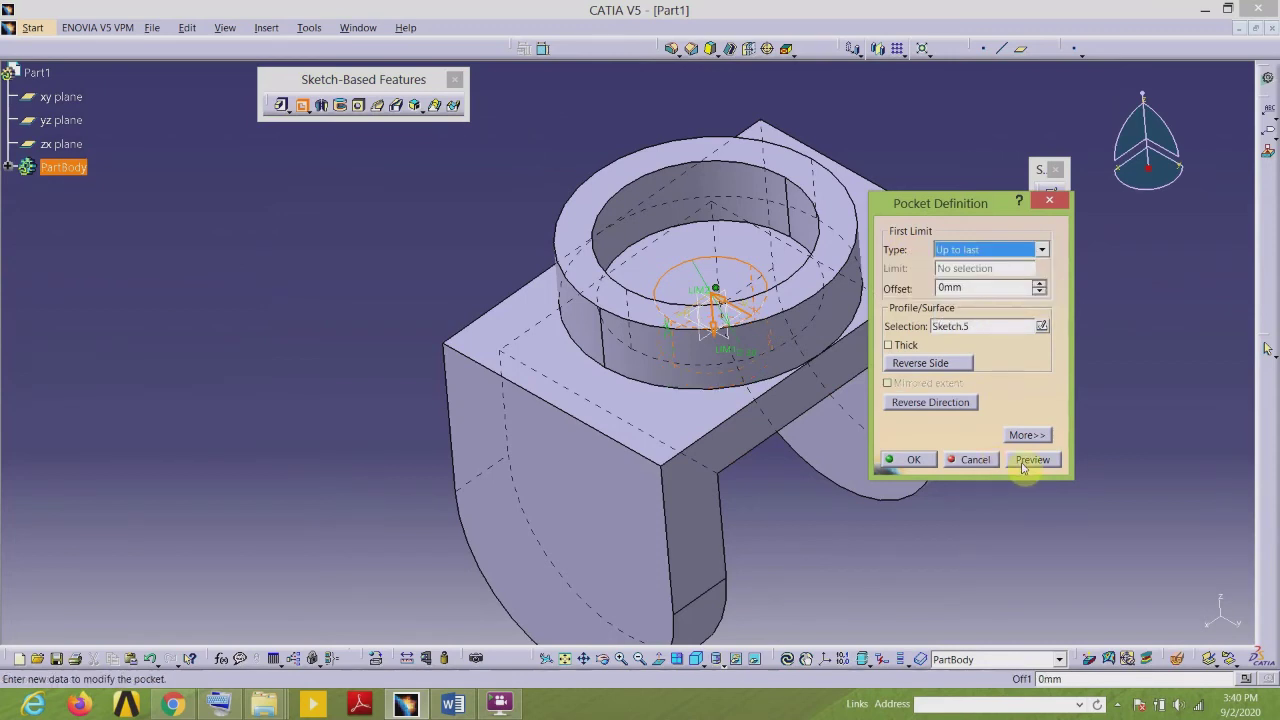
{"action": "left_click", "coordinate": [926, 459]}
{"action": "middle_click_drag", "start_coordinate": [528, 266], "coordinate": [411, 546]}
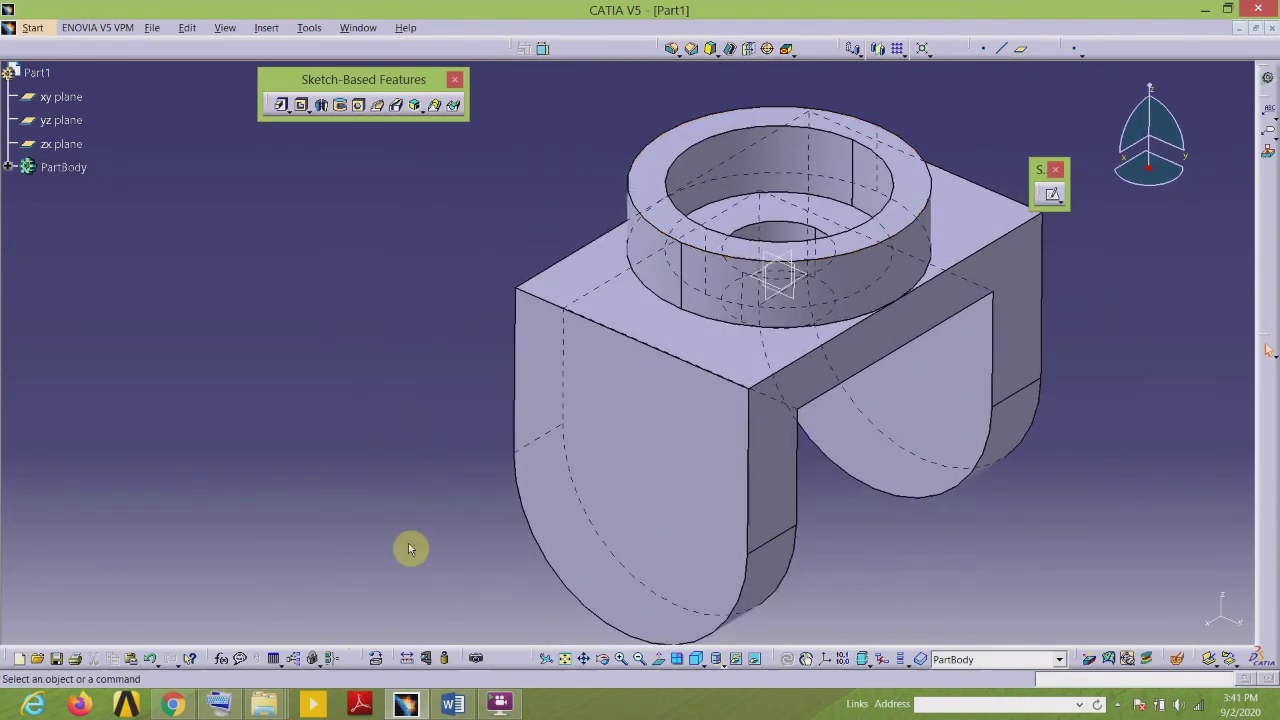
{"action": "left_click", "coordinate": [455, 706]}
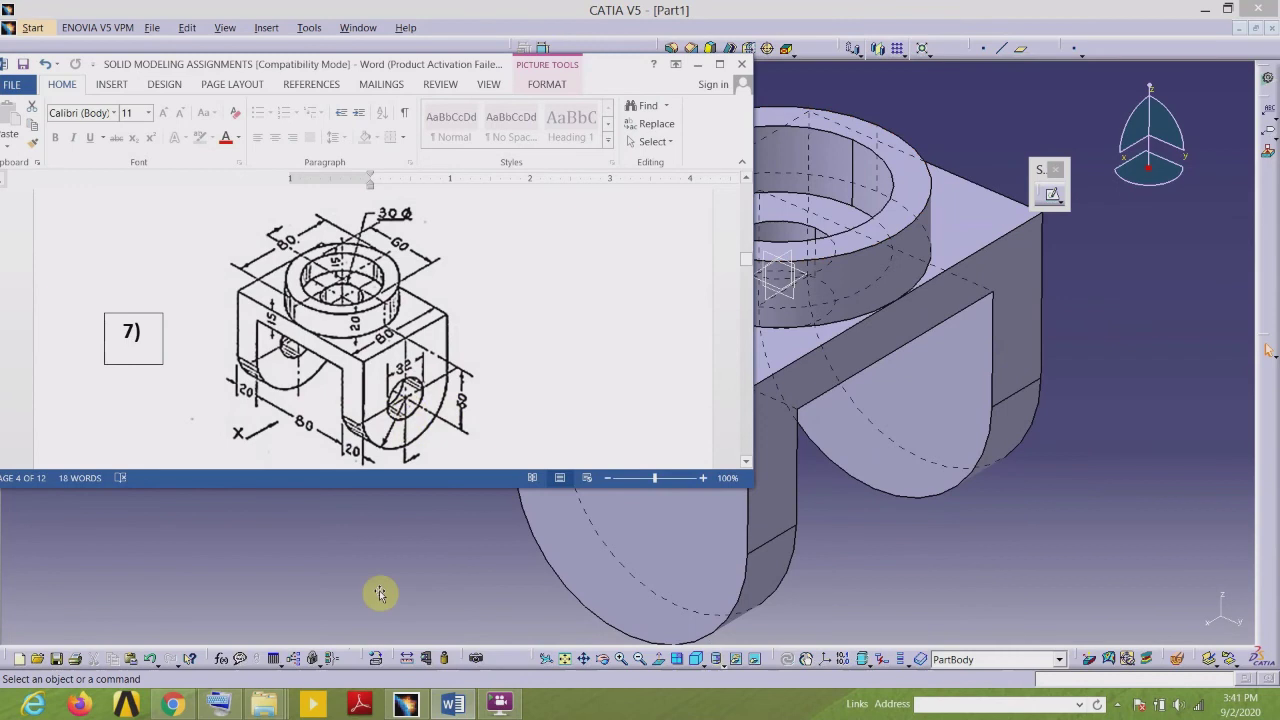
Step: Return to the CATIA model and select the front leg's outer face
{"action": "left_click", "coordinate": [441, 594]}
{"action": "left_click", "coordinate": [648, 504]}
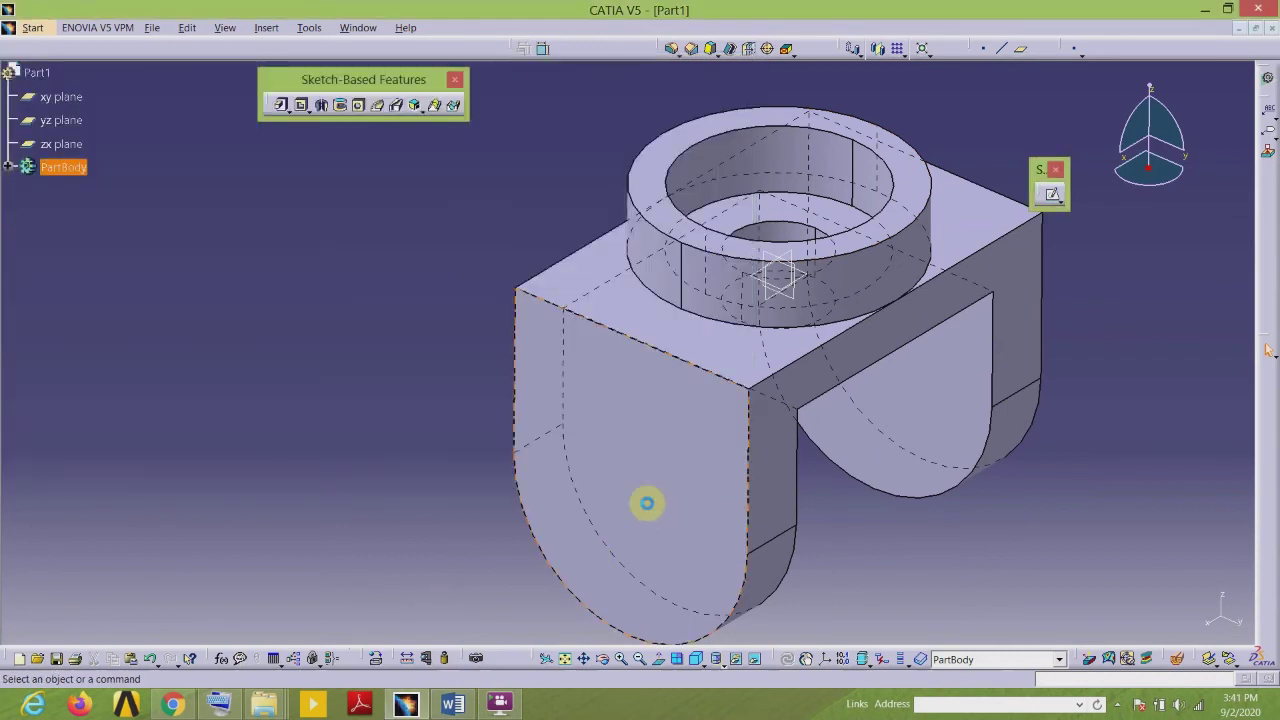
Step: Start a sketch on the leg face and draw a 32 mm diameter circle
{"action": "left_click", "coordinate": [1050, 196]}
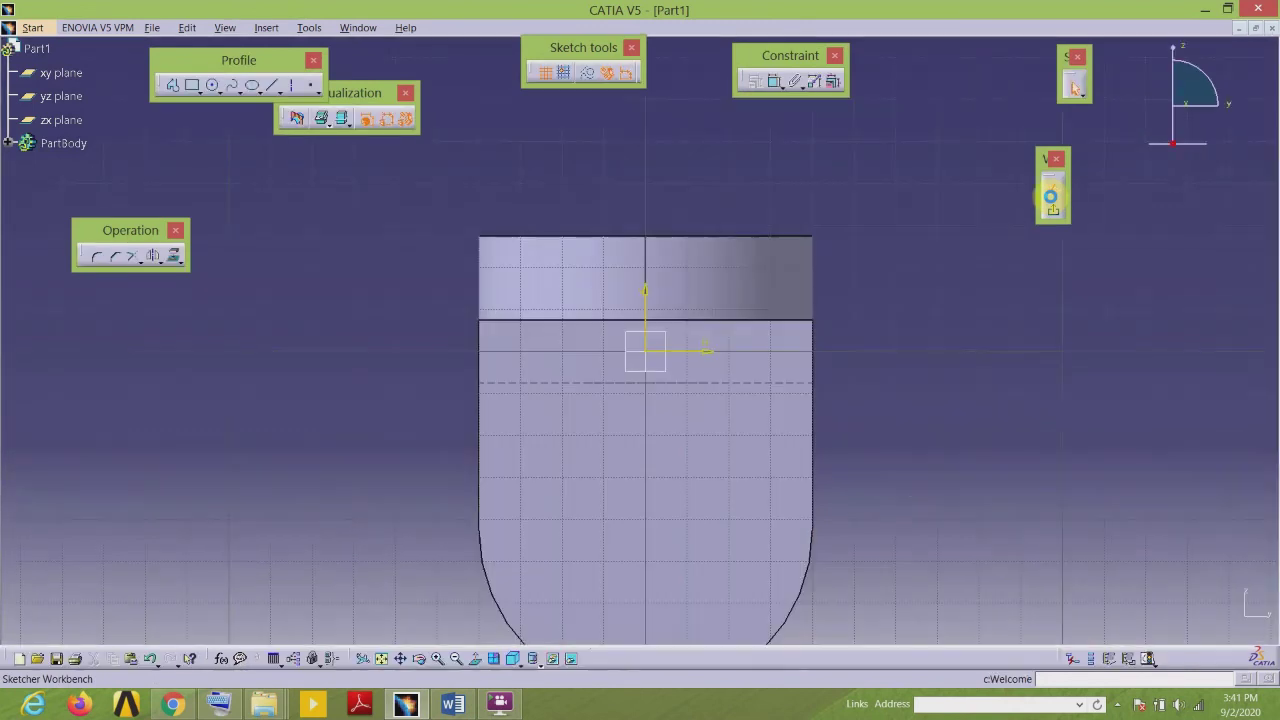
{"action": "left_click", "coordinate": [266, 285]}
{"action": "left_click", "coordinate": [297, 346]}
{"action": "left_click", "coordinate": [365, 210]}
{"action": "double_click", "coordinate": [367, 218]}
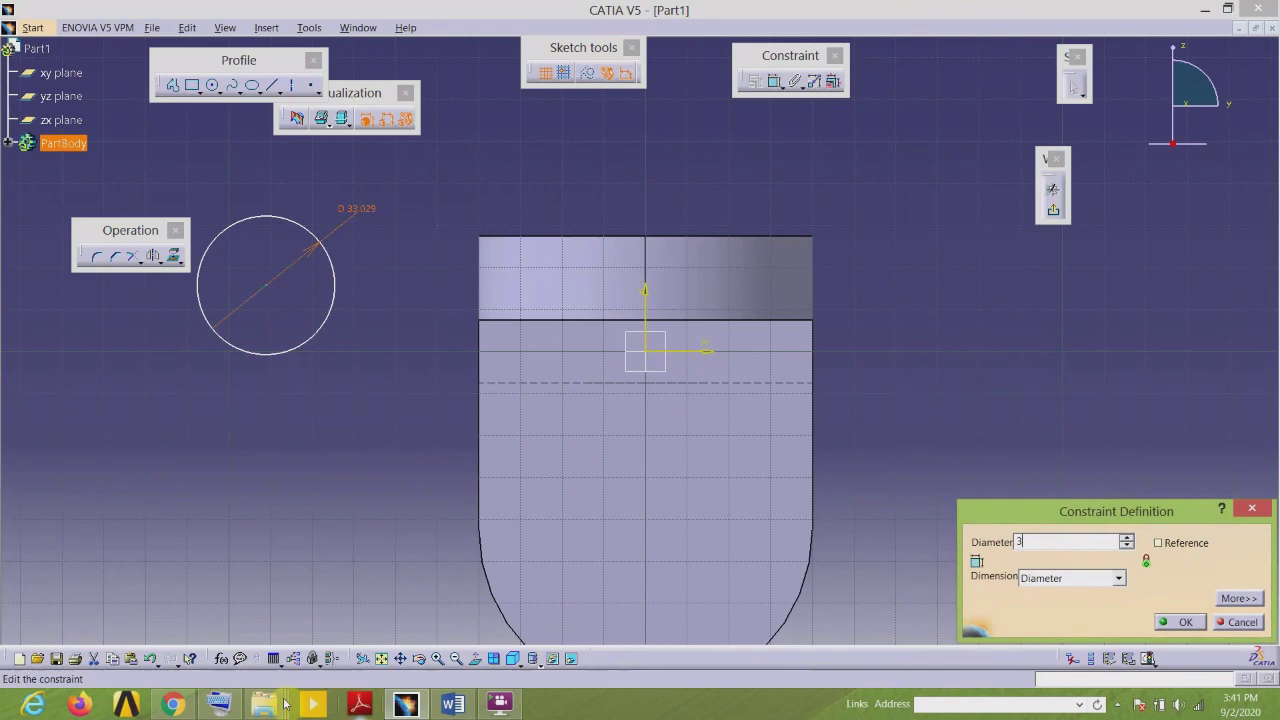
{"action": "left_click", "coordinate": [222, 705]}
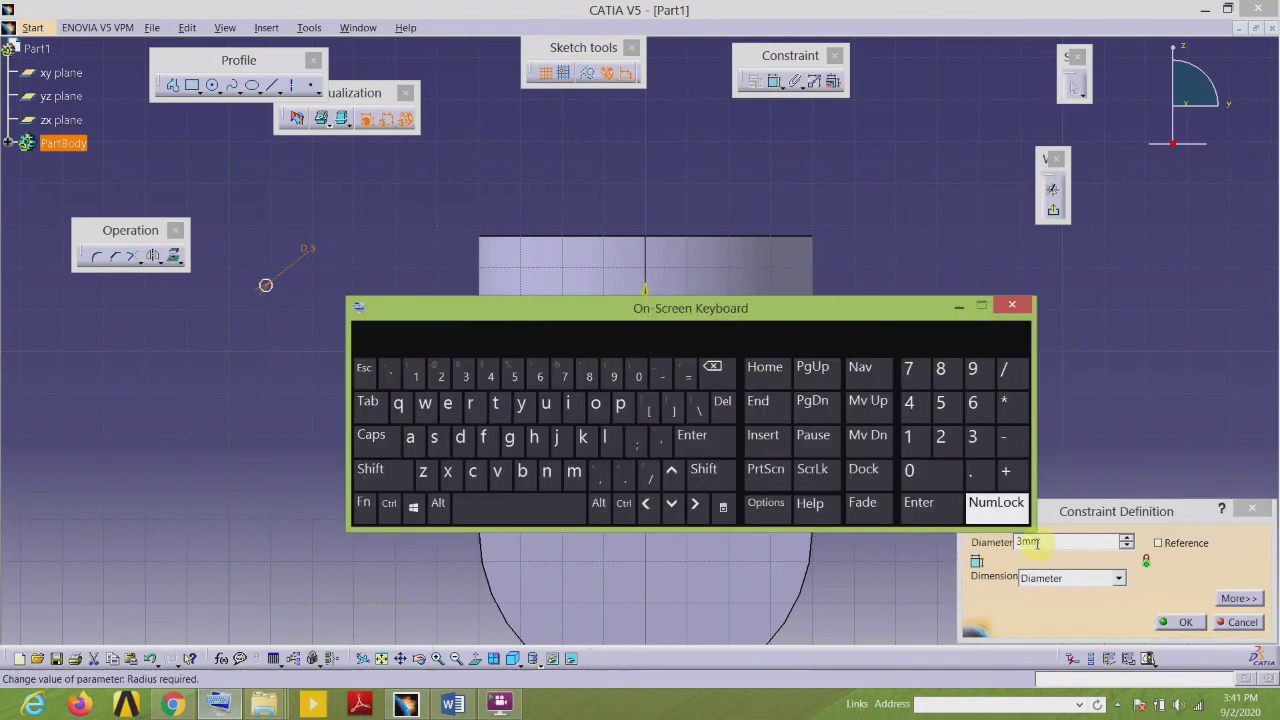
{"action": "left_click", "coordinate": [1043, 541]}
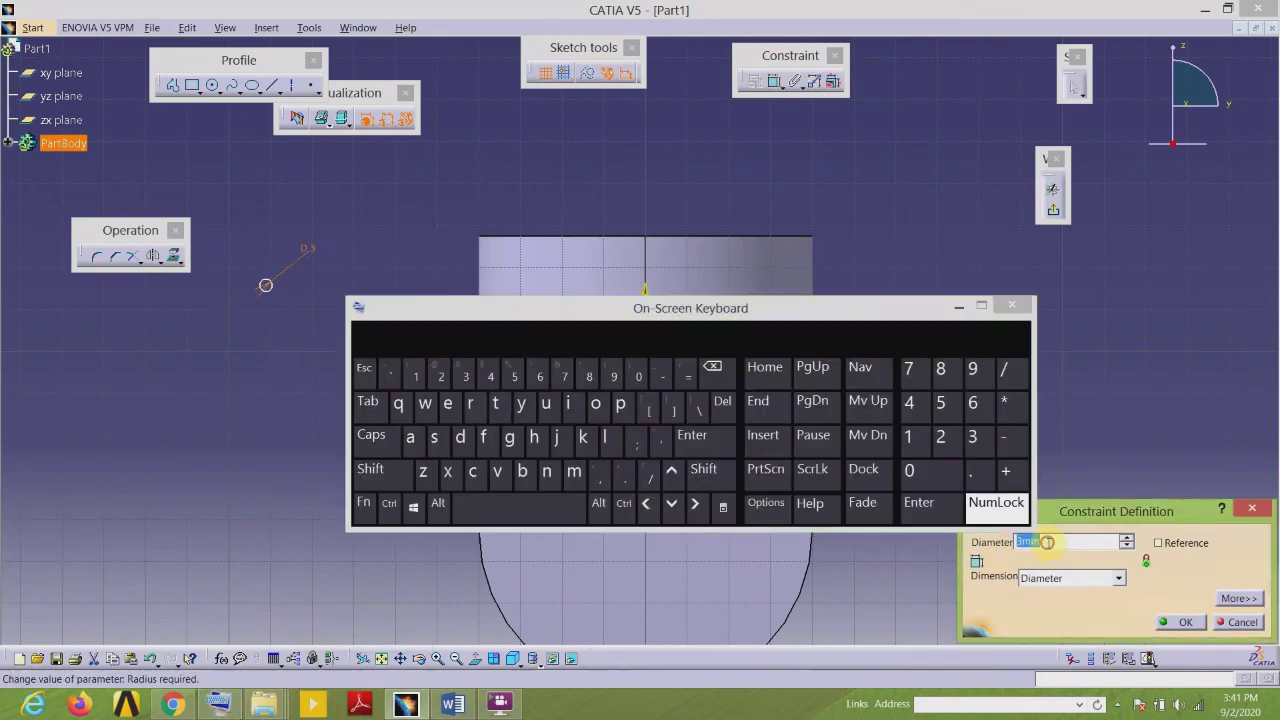
{"action": "left_click", "coordinate": [973, 440]}
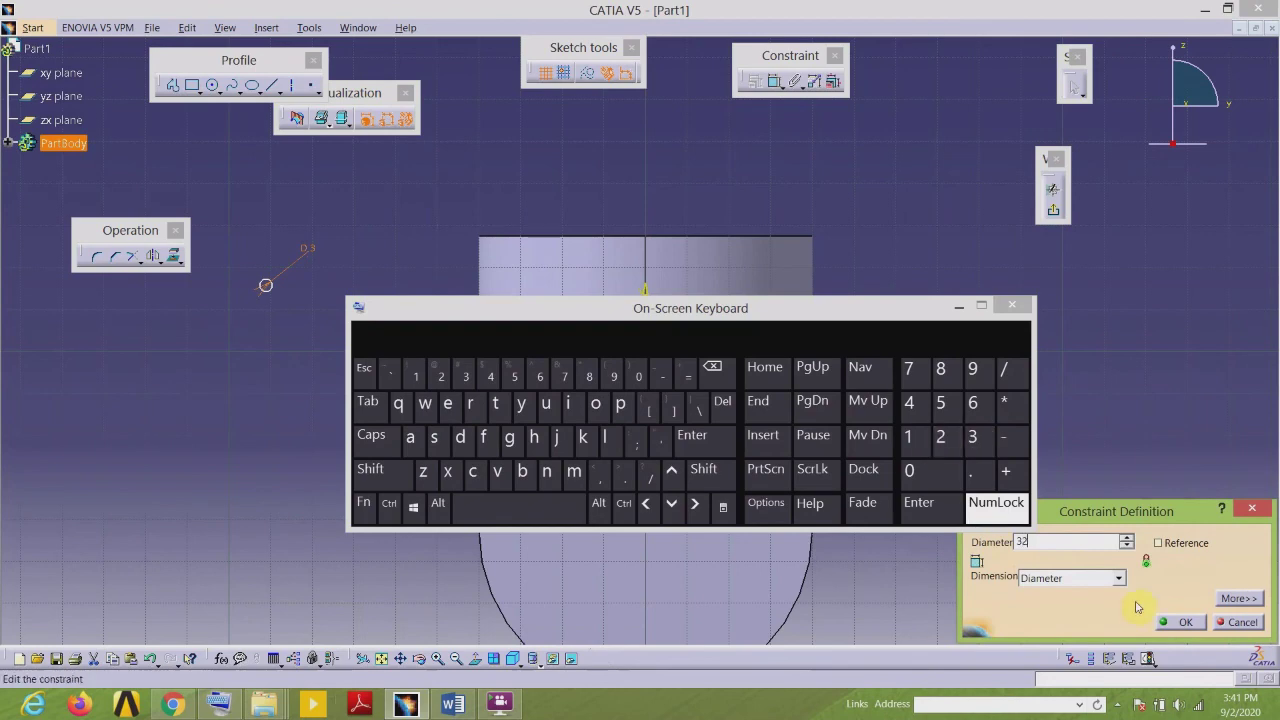
{"action": "left_click", "coordinate": [1187, 623]}
{"action": "left_click", "coordinate": [958, 307]}
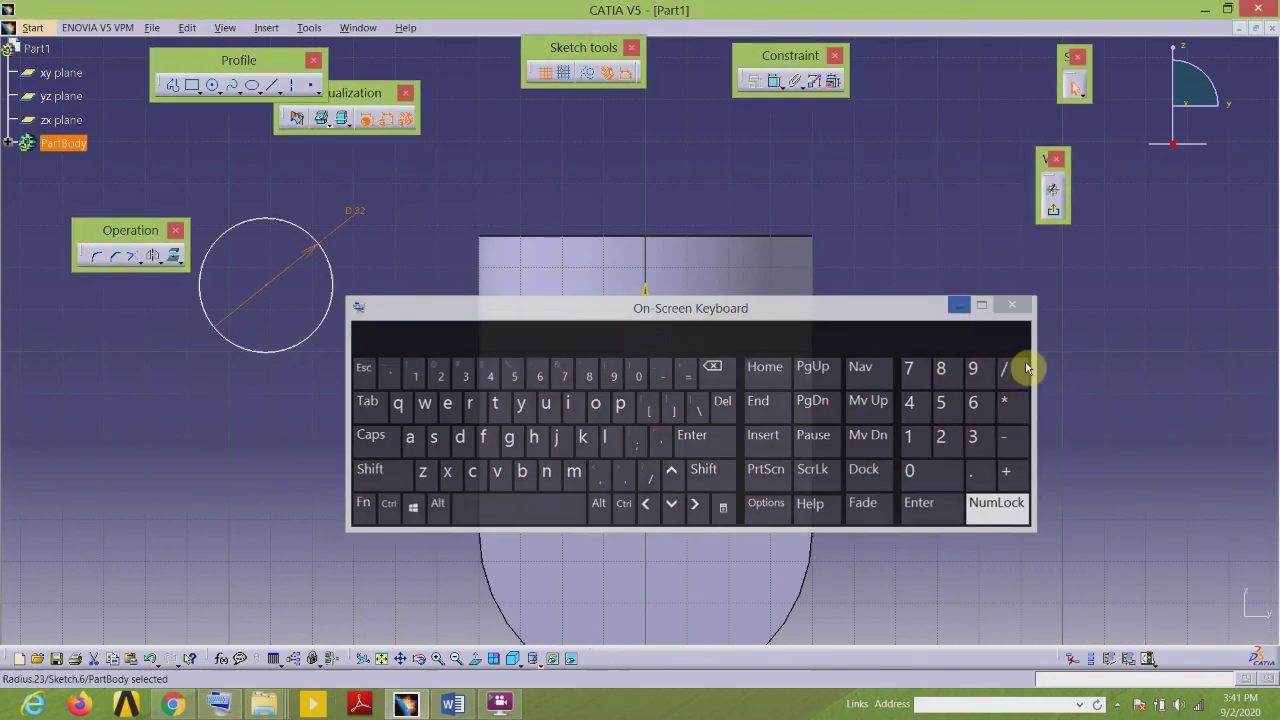
Step: Make the 32 mm circle concentric with the leg's rounded end
{"action": "left_click", "coordinate": [314, 334]}
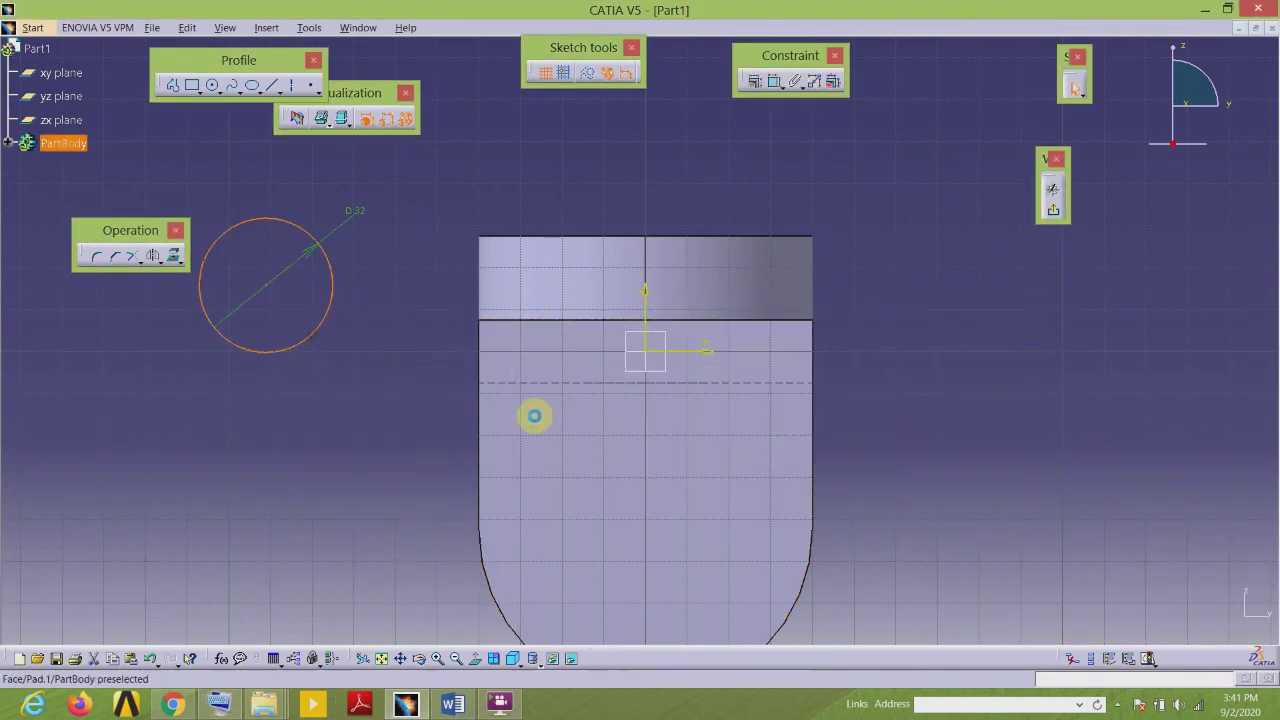
{"action": "left_click", "coordinate": [497, 582], "text": "ctrl"}
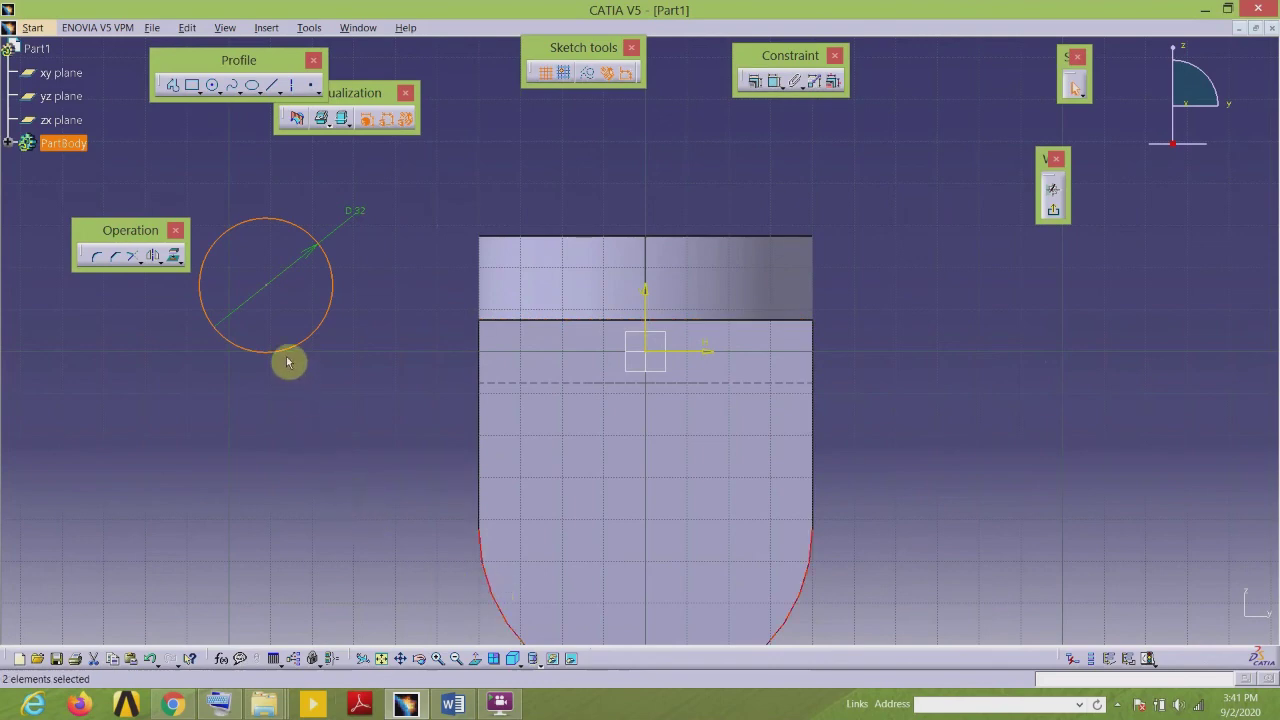
{"action": "left_click", "coordinate": [757, 80]}
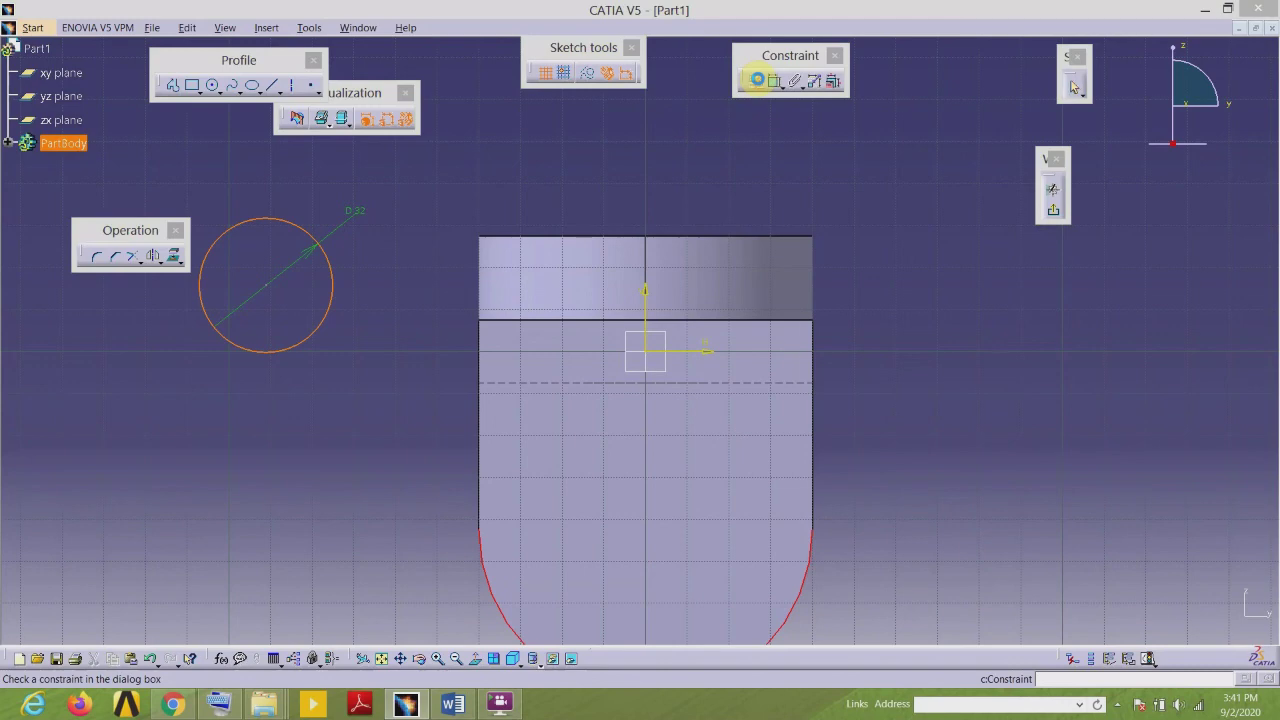
{"action": "left_click", "coordinate": [912, 254]}
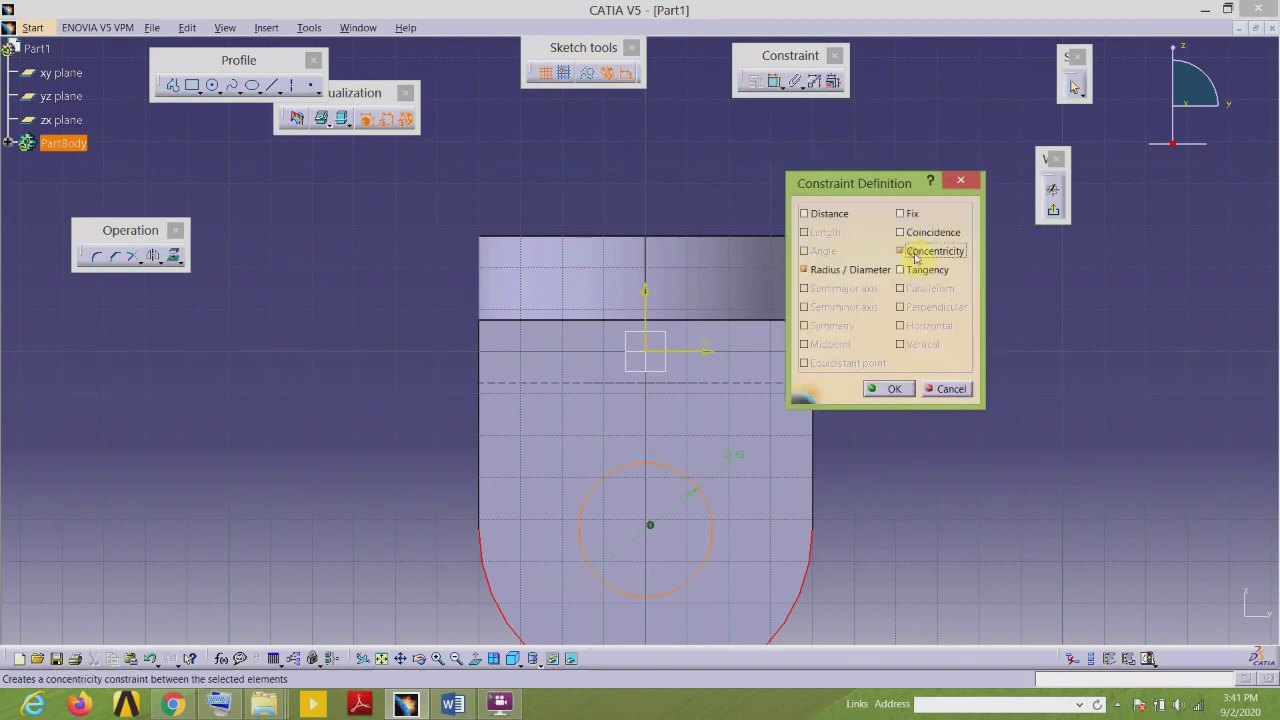
{"action": "left_click", "coordinate": [894, 388]}
{"action": "middle_click_drag", "start_coordinate": [819, 319], "coordinate": [683, 145]}
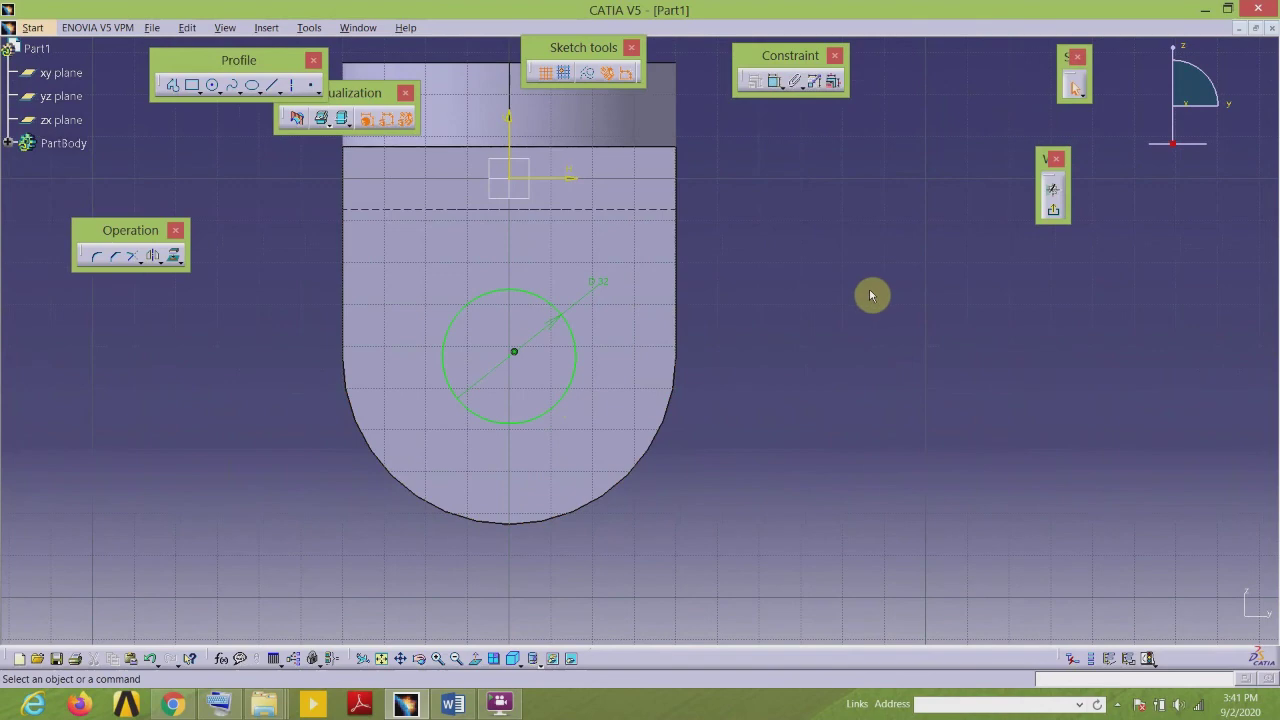
Step: Pocket Sketch.6 with Up to last depth, boring 32 mm holes through both legs
{"action": "left_click", "coordinate": [1054, 208]}
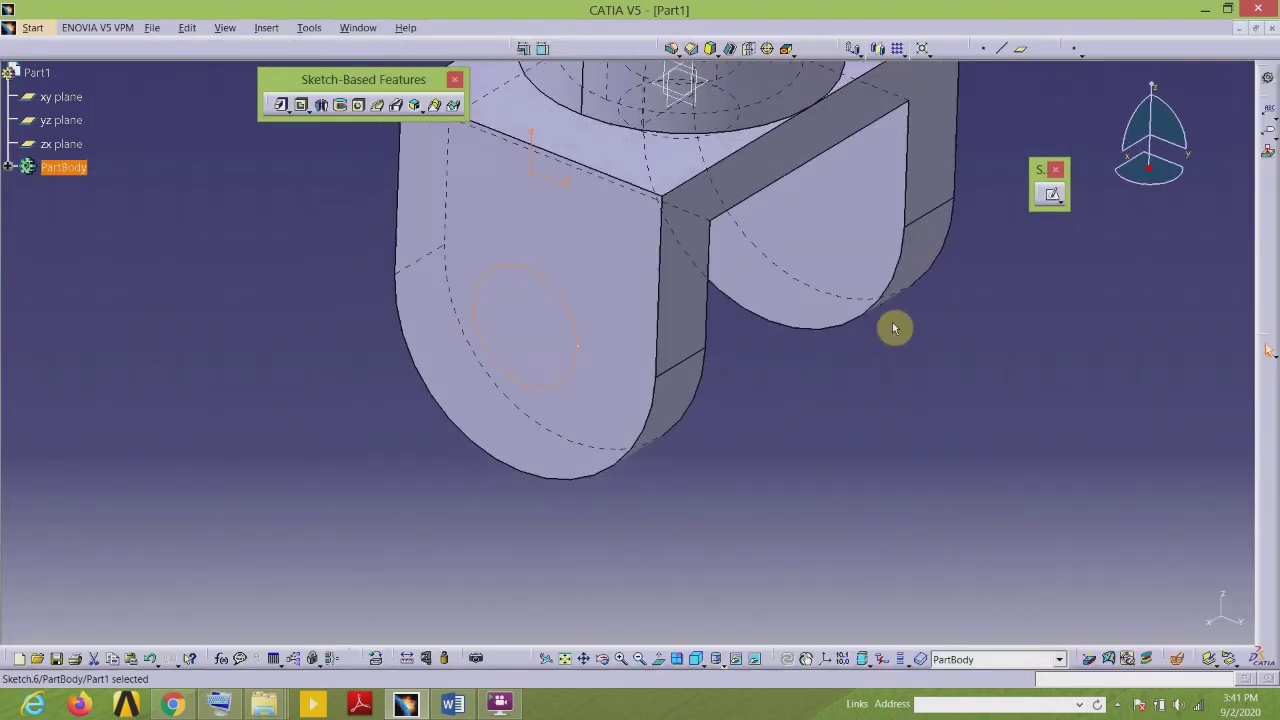
{"action": "middle_click_drag", "start_coordinate": [848, 374], "coordinate": [750, 520]}
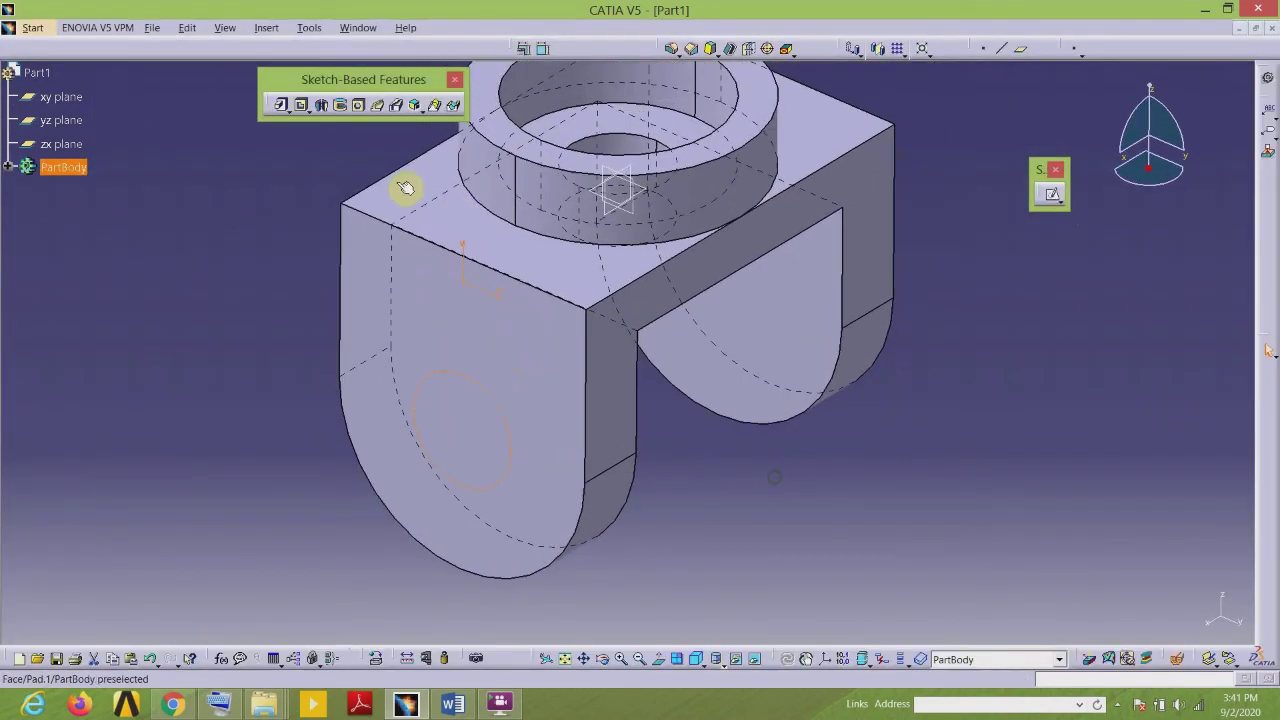
{"action": "left_click", "coordinate": [301, 106]}
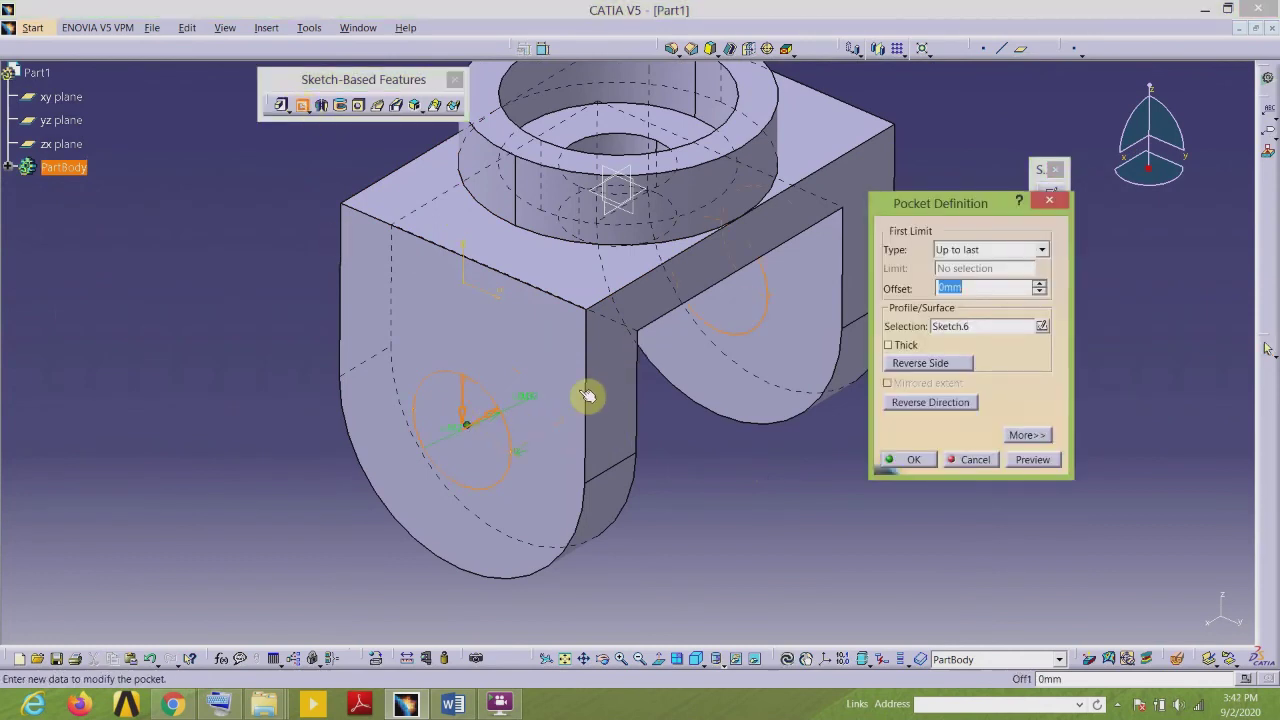
{"action": "left_click", "coordinate": [1043, 250]}
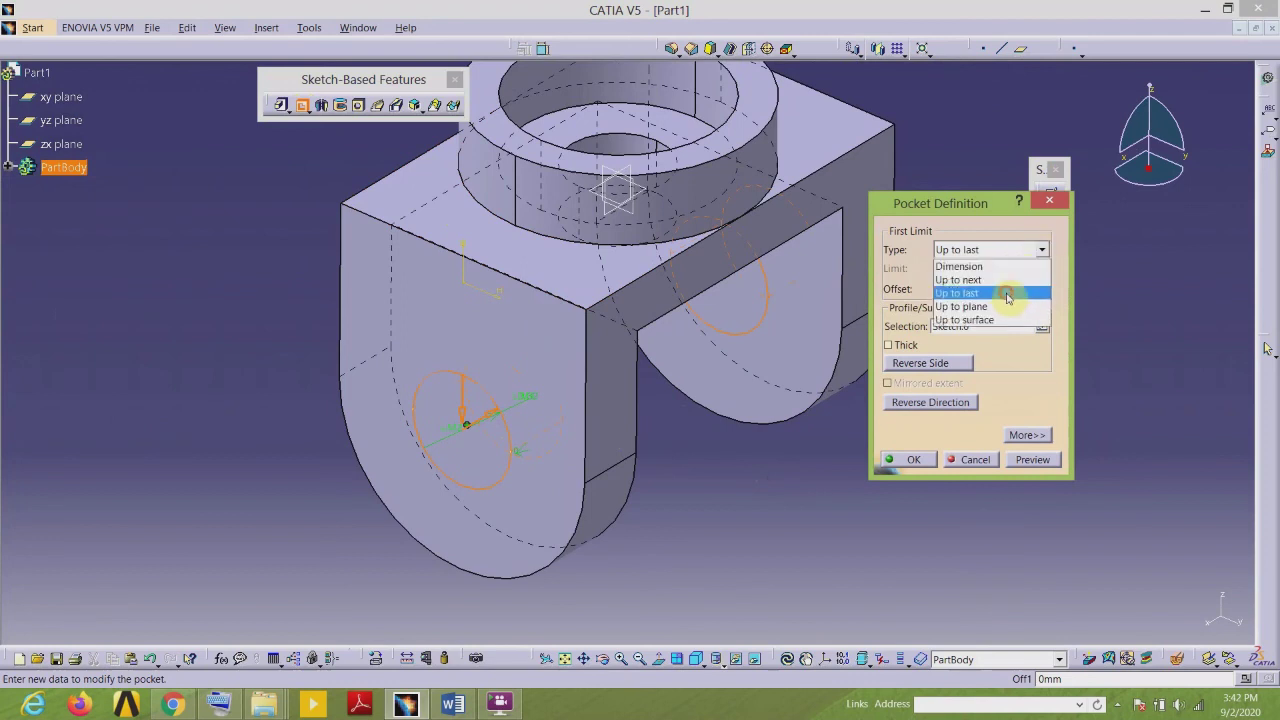
{"action": "left_click", "coordinate": [1005, 293]}
{"action": "left_click", "coordinate": [913, 461]}
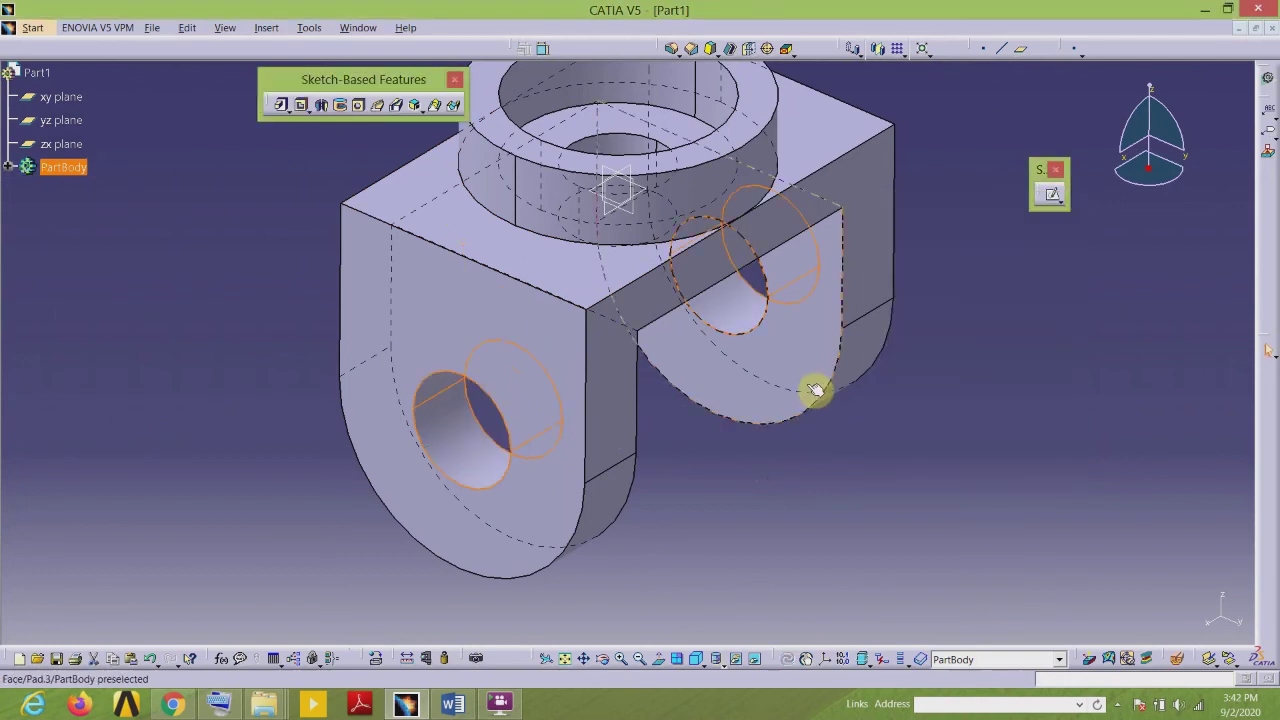
{"action": "middle_click_drag", "start_coordinate": [971, 329], "coordinate": [680, 405]}
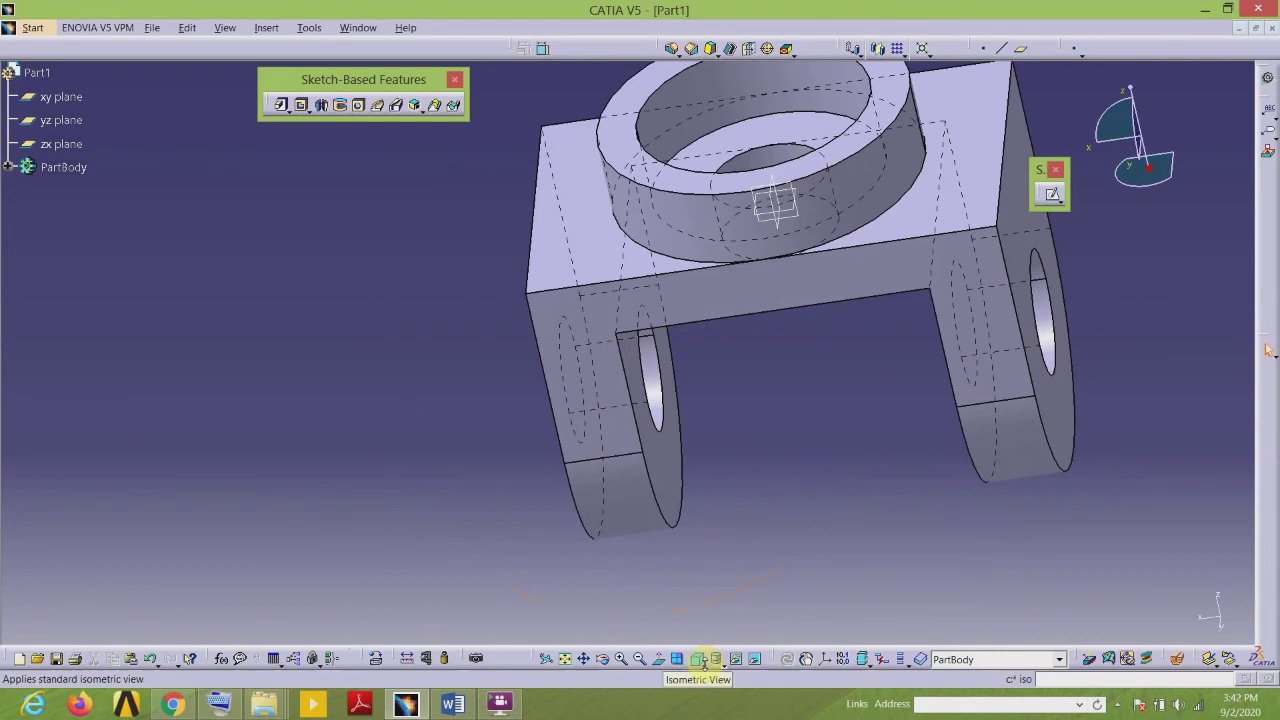
Step: Show the bracket in the standard isometric view, fitted to the window
{"action": "left_click", "coordinate": [707, 667]}
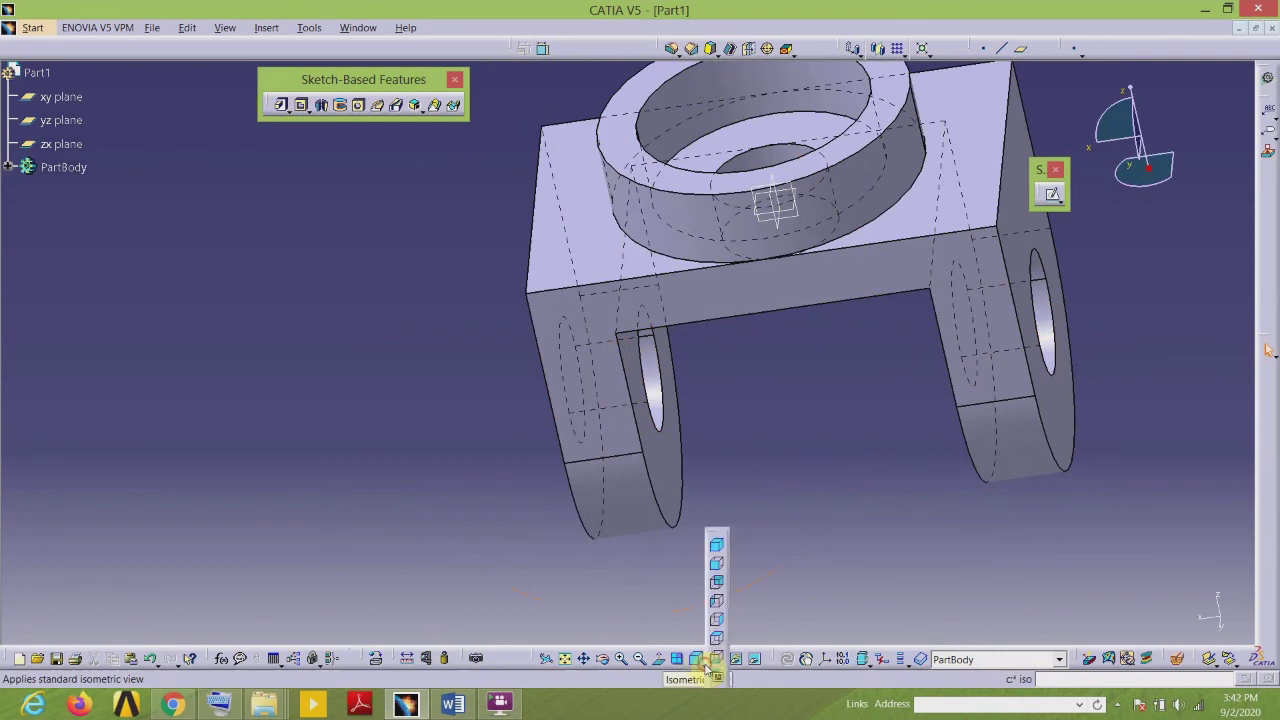
{"action": "left_click", "coordinate": [717, 545]}
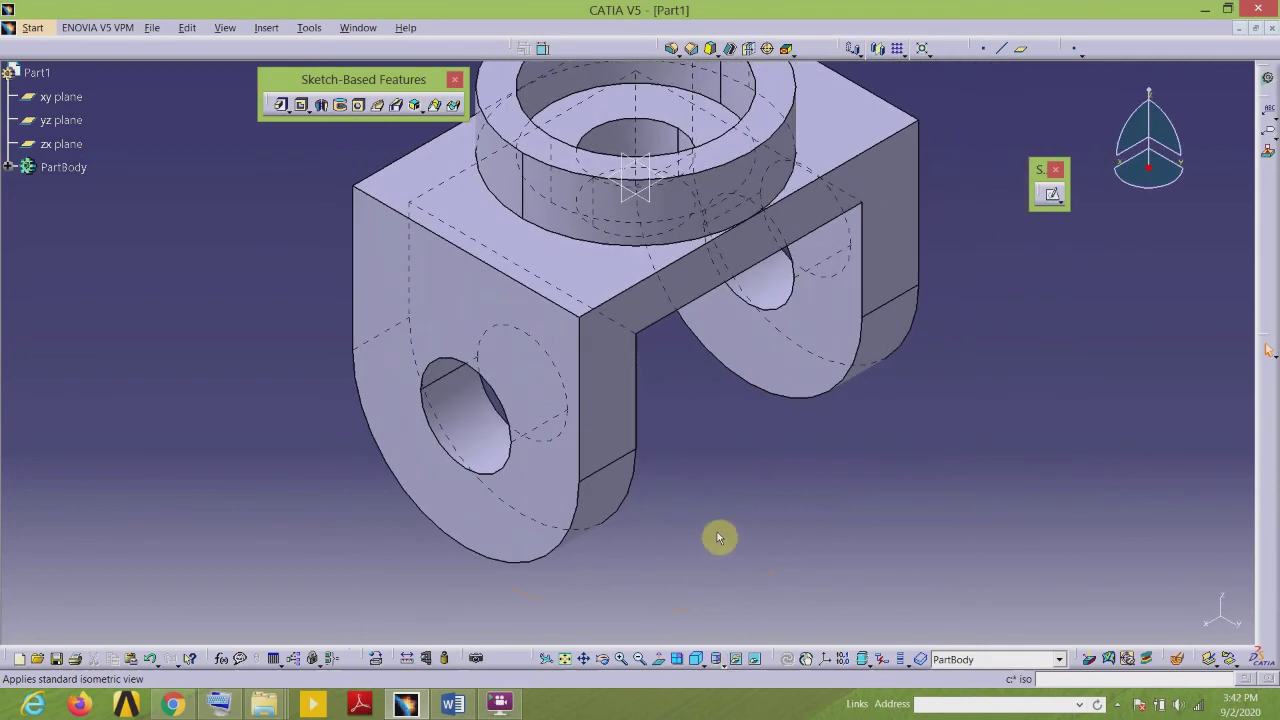
{"action": "left_click", "coordinate": [565, 658]}
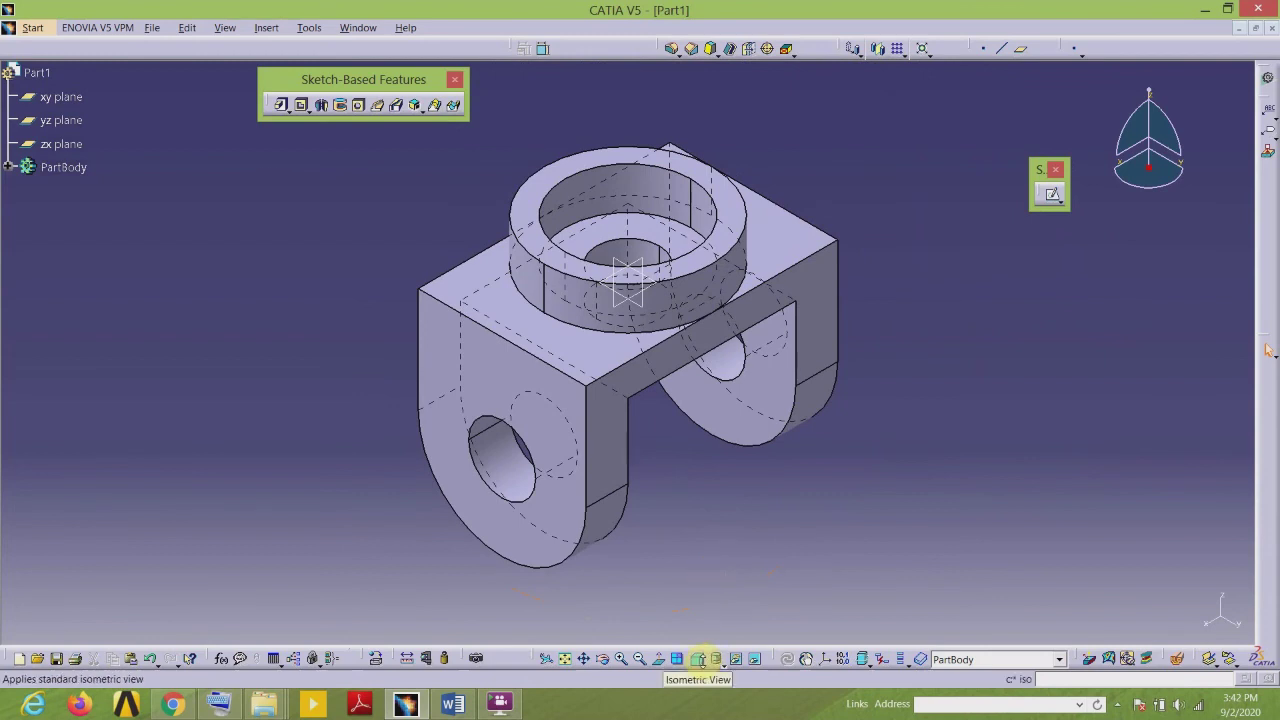
{"action": "left_click", "coordinate": [700, 662]}
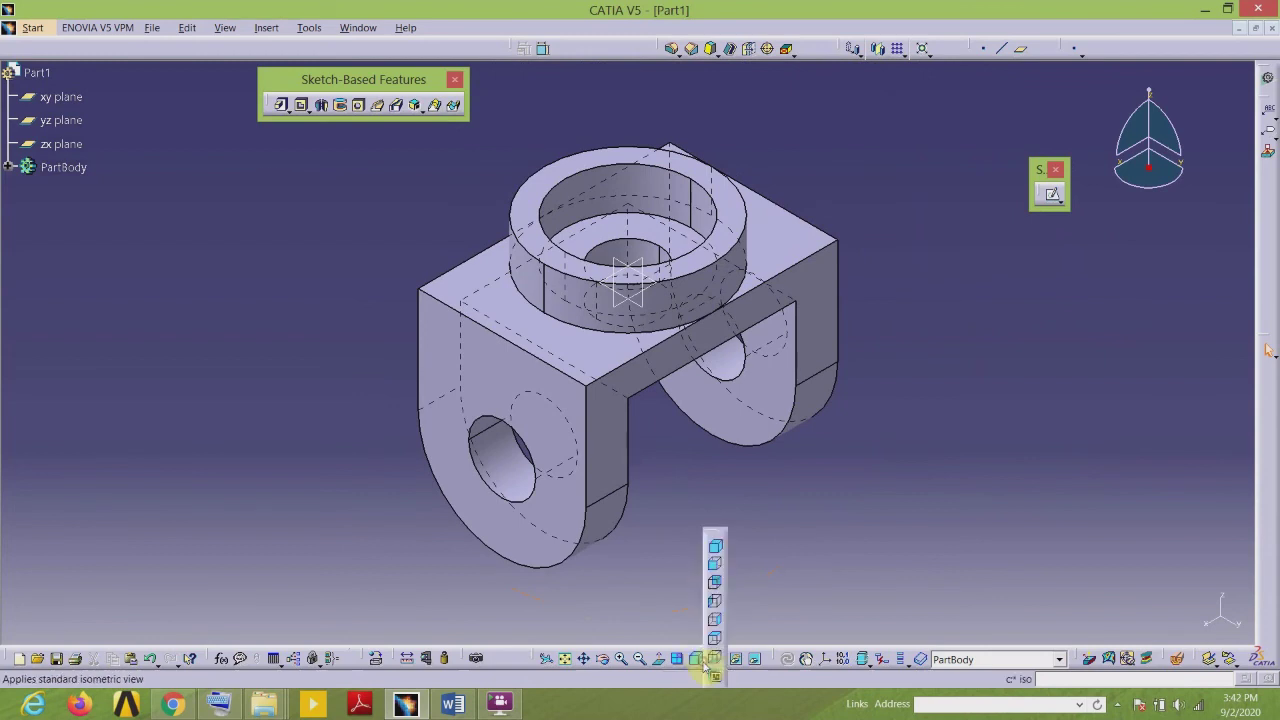
{"action": "left_click", "coordinate": [718, 548]}
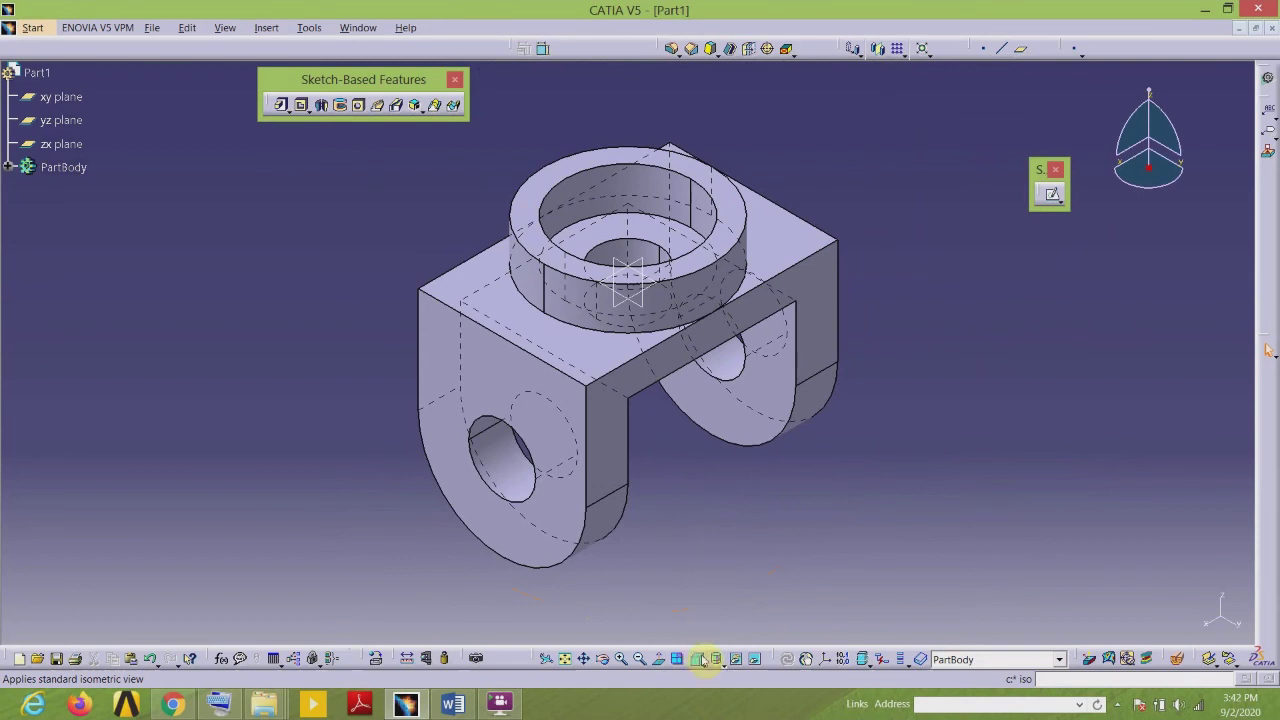
Step: Render the bracket as Shading with Edges, hiding the hidden lines
{"action": "left_click", "coordinate": [735, 659]}
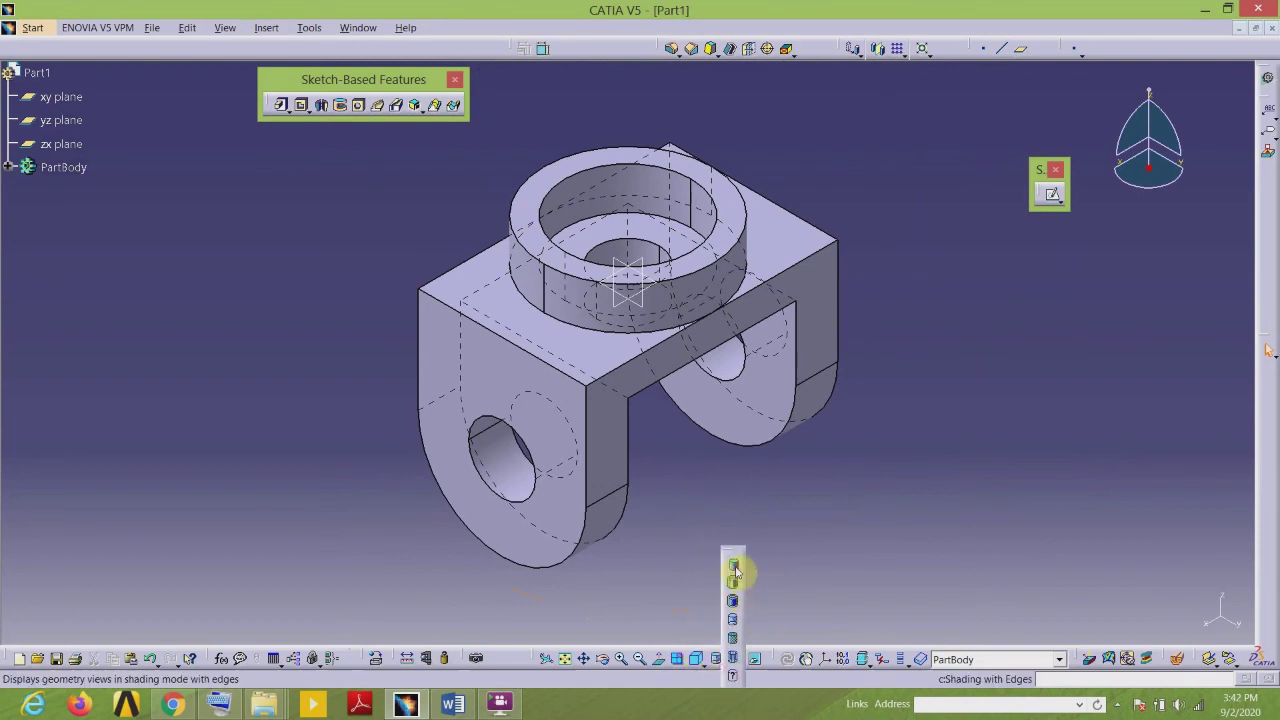
{"action": "left_click", "coordinate": [734, 568]}
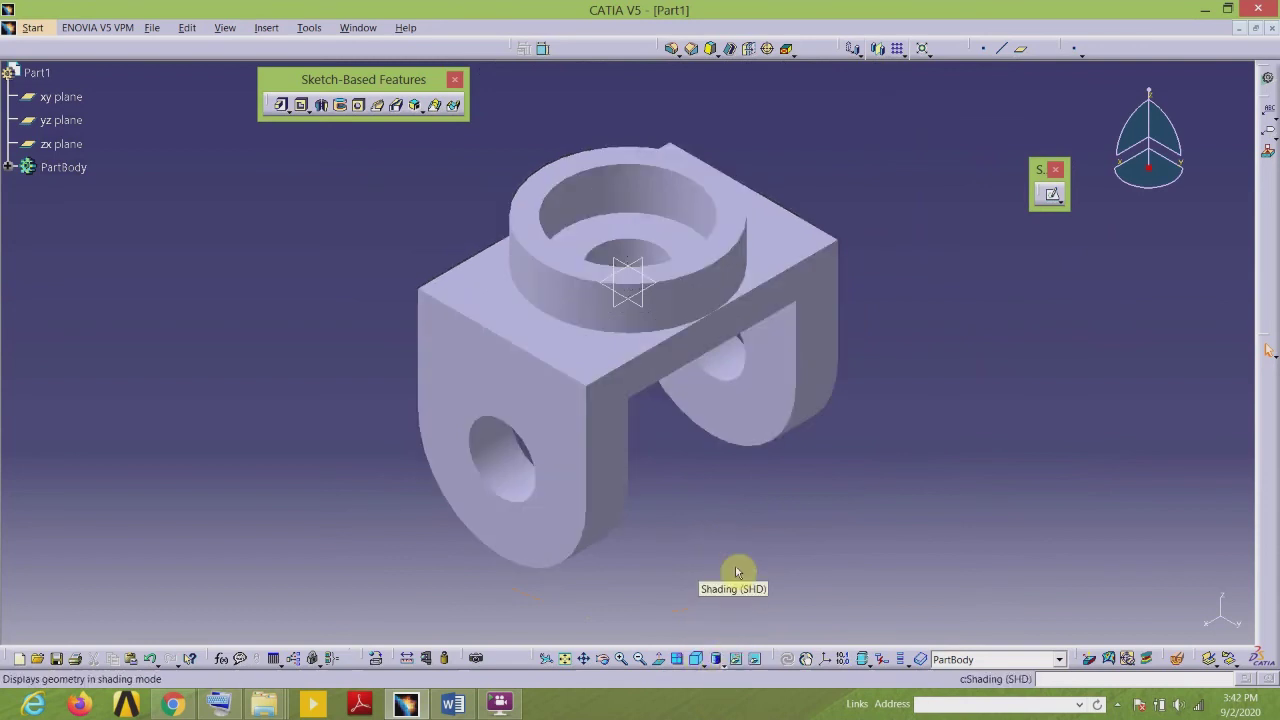
{"action": "left_click", "coordinate": [722, 657]}
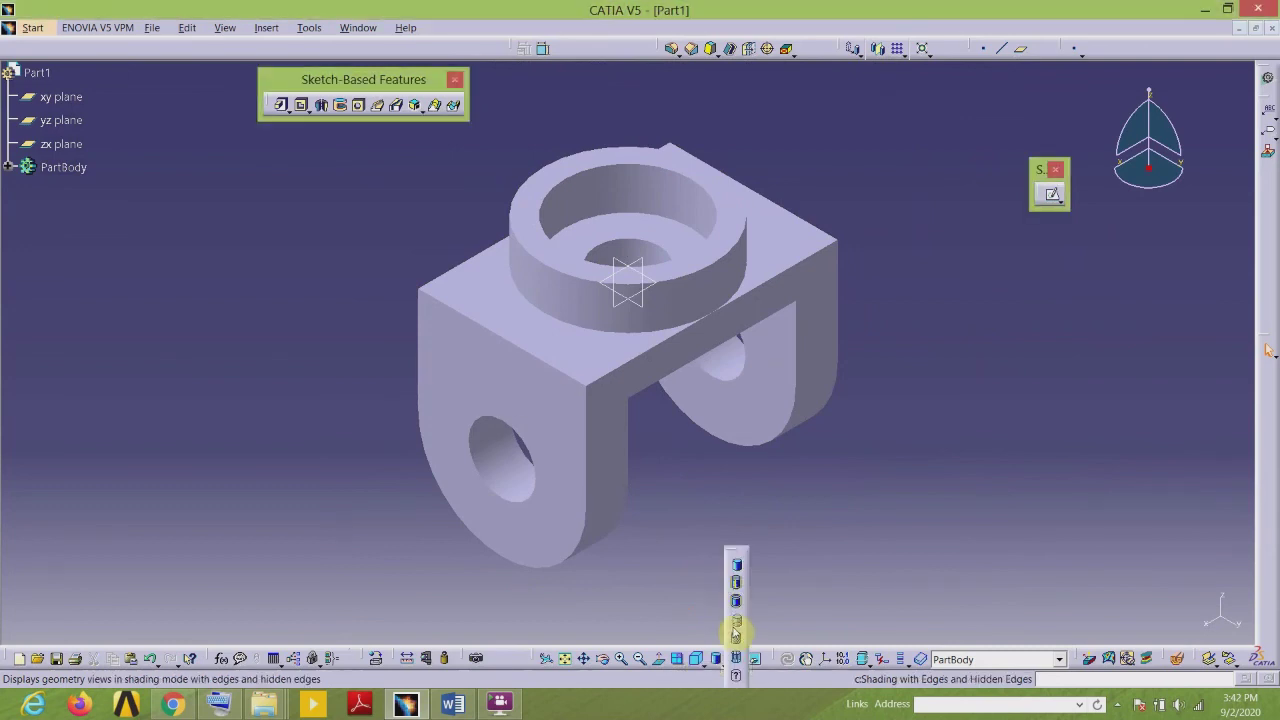
{"action": "left_click", "coordinate": [738, 581]}
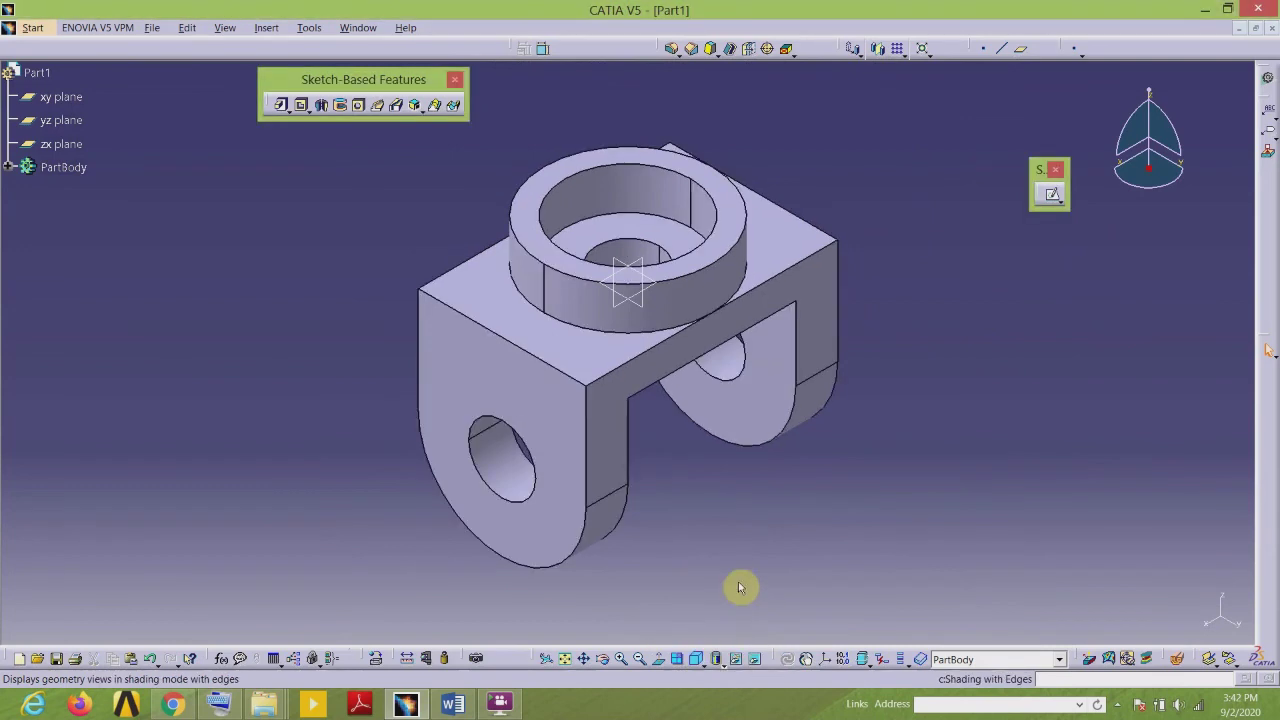